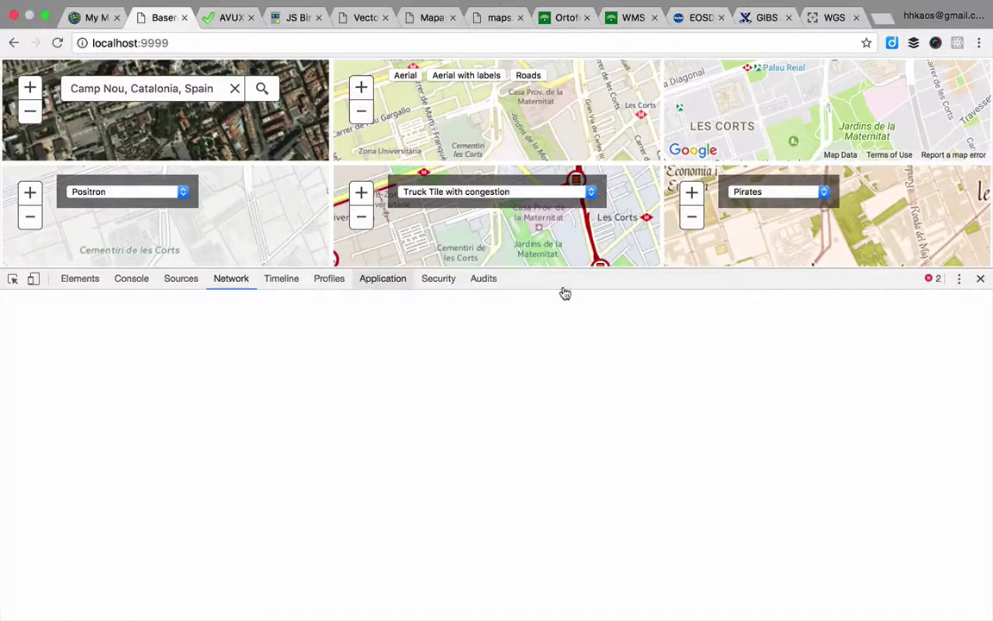
Step: Clear the network log and pan the Pirates map to record its tile requests
{"action": "left_click_drag", "start_coordinate": [545, 389], "coordinate": [548, 384]}
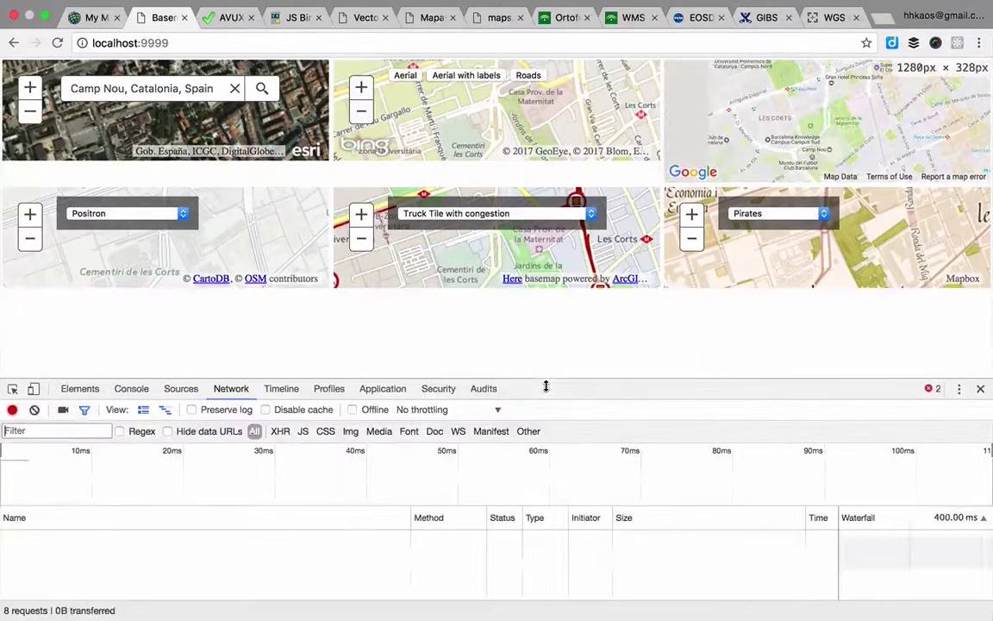
{"action": "left_click", "coordinate": [35, 410]}
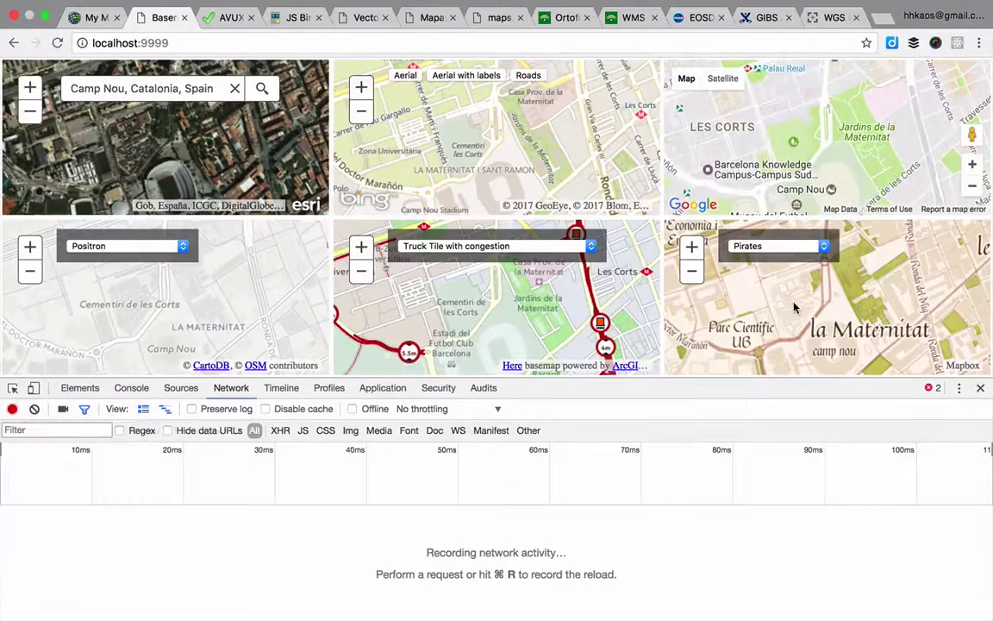
{"action": "left_click_drag", "start_coordinate": [909, 325], "coordinate": [776, 330]}
{"action": "left_click", "coordinate": [692, 248]}
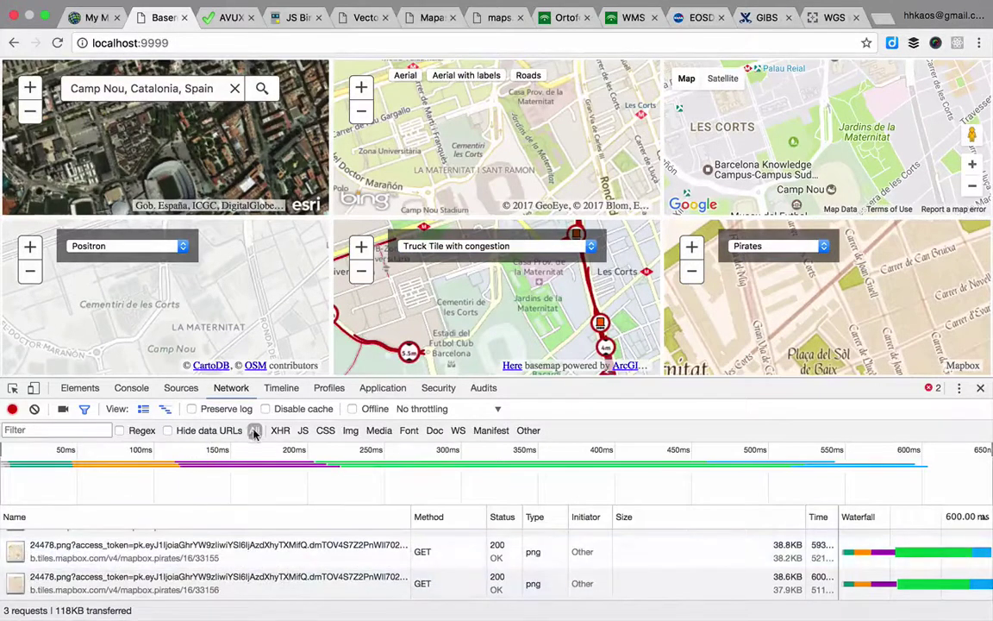
Step: Preview the tile images returned by the two 24478.png requests for mapbox.pirates in the network log
{"action": "left_click", "coordinate": [41, 556]}
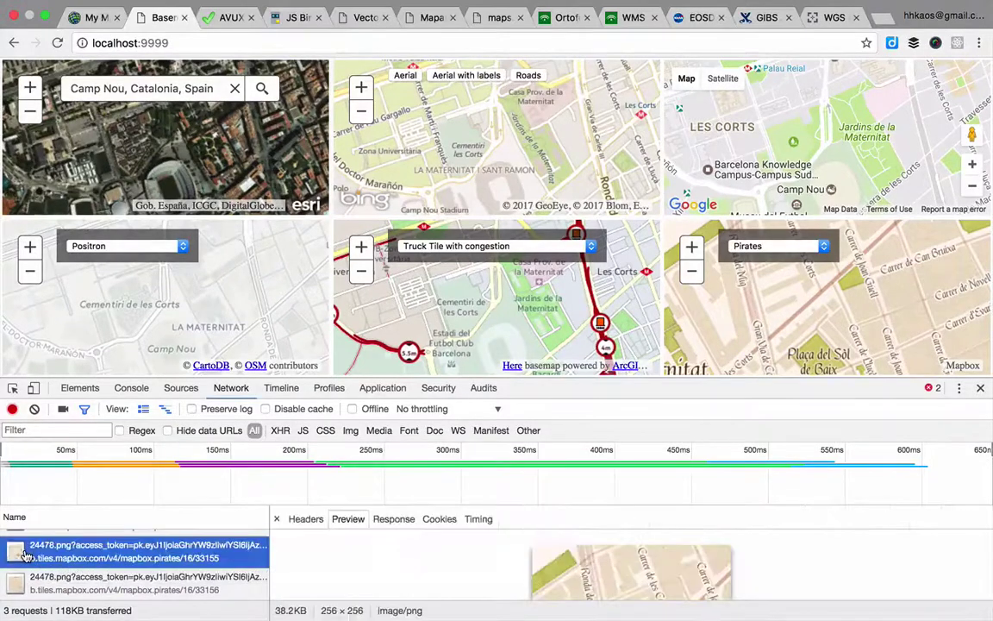
{"action": "scroll", "coordinate": [603, 576], "scroll_direction": "down", "scroll_amount": 5}
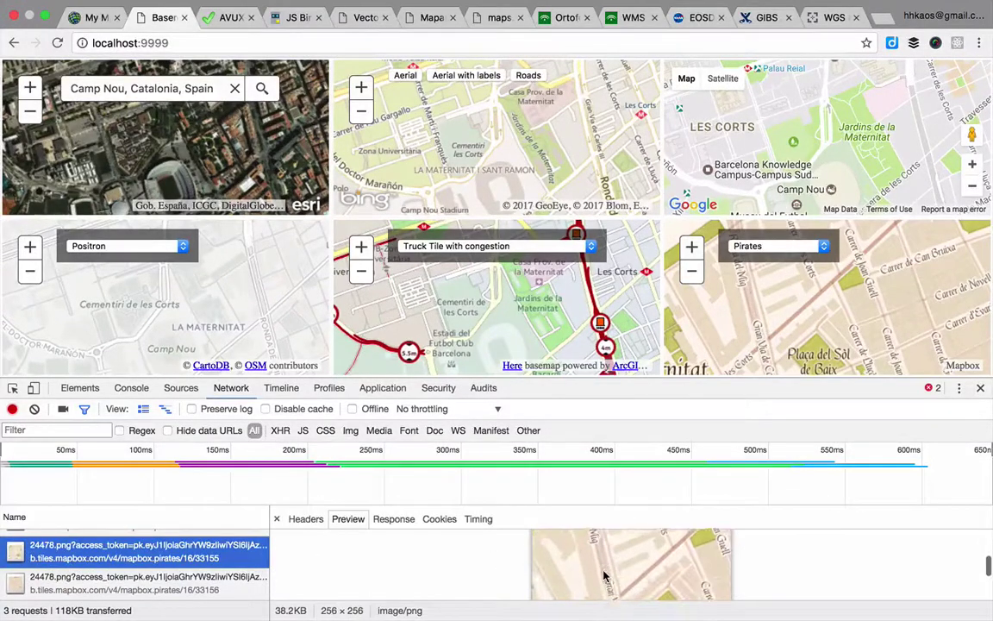
{"action": "left_click", "coordinate": [189, 578]}
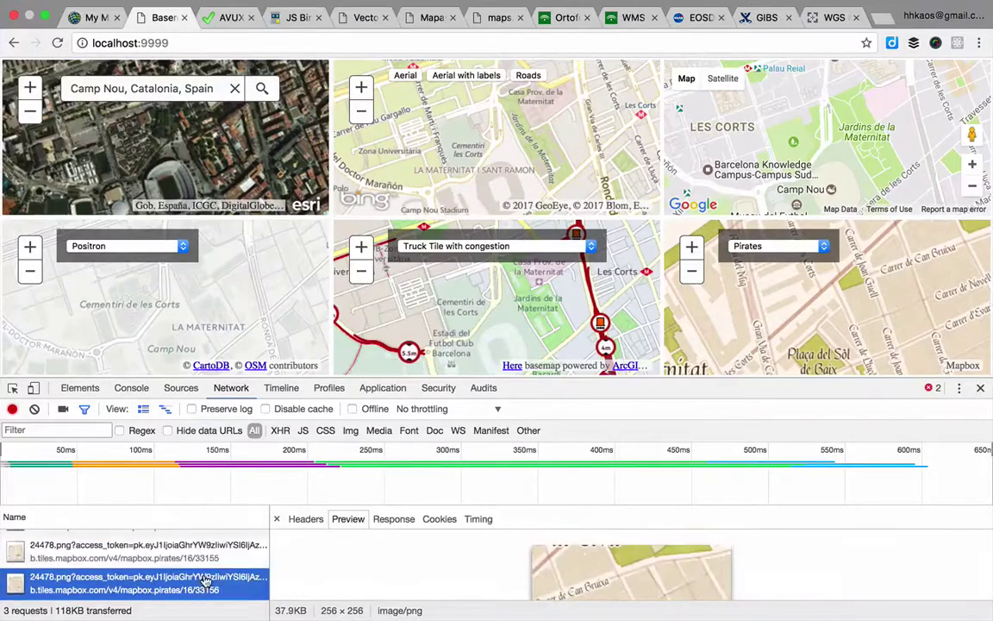
{"action": "left_click", "coordinate": [189, 548]}
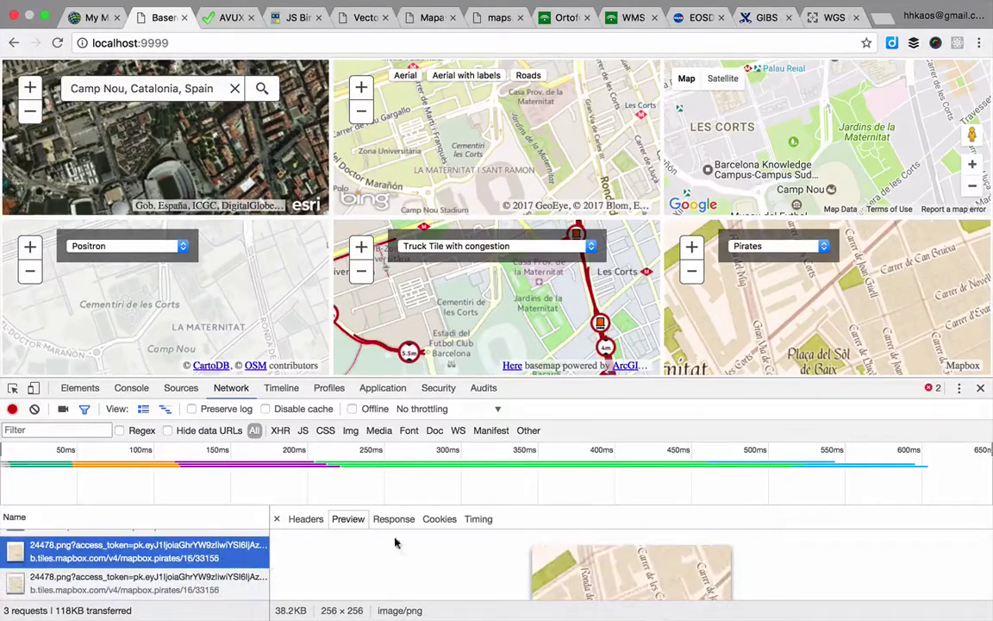
Step: Open the mapbox.pirates/16/33155 tile request on its own page, examine its full URL, and close it again
{"action": "right_click", "coordinate": [187, 558]}
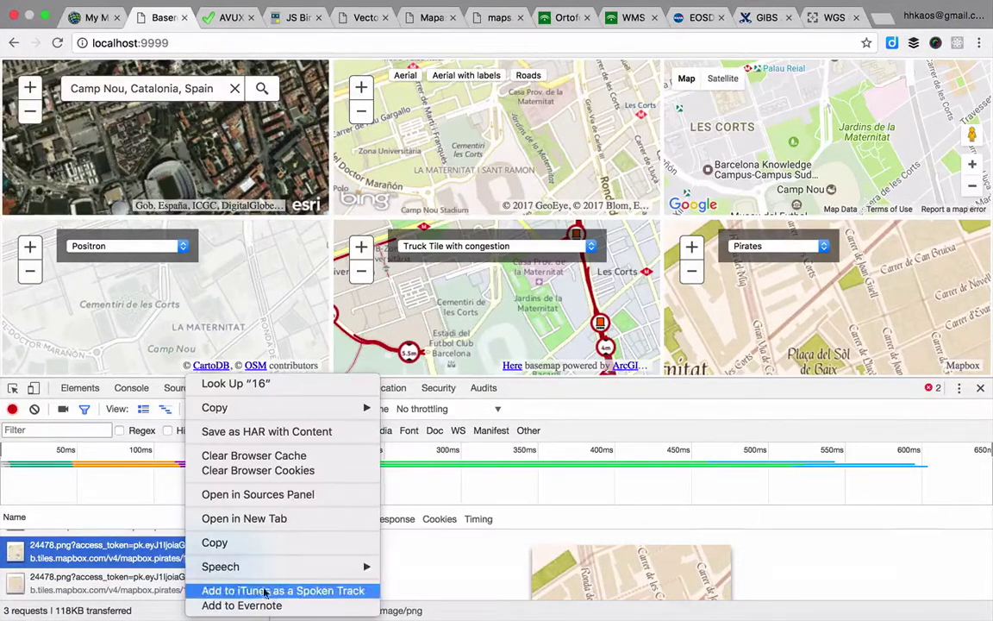
{"action": "left_click", "coordinate": [250, 518]}
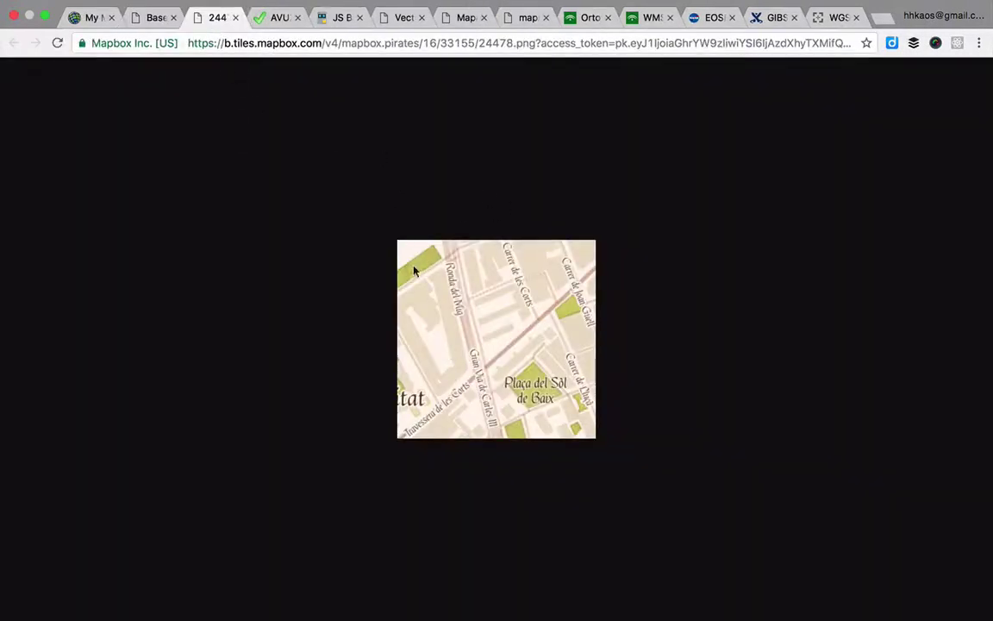
{"action": "left_click", "coordinate": [257, 43]}
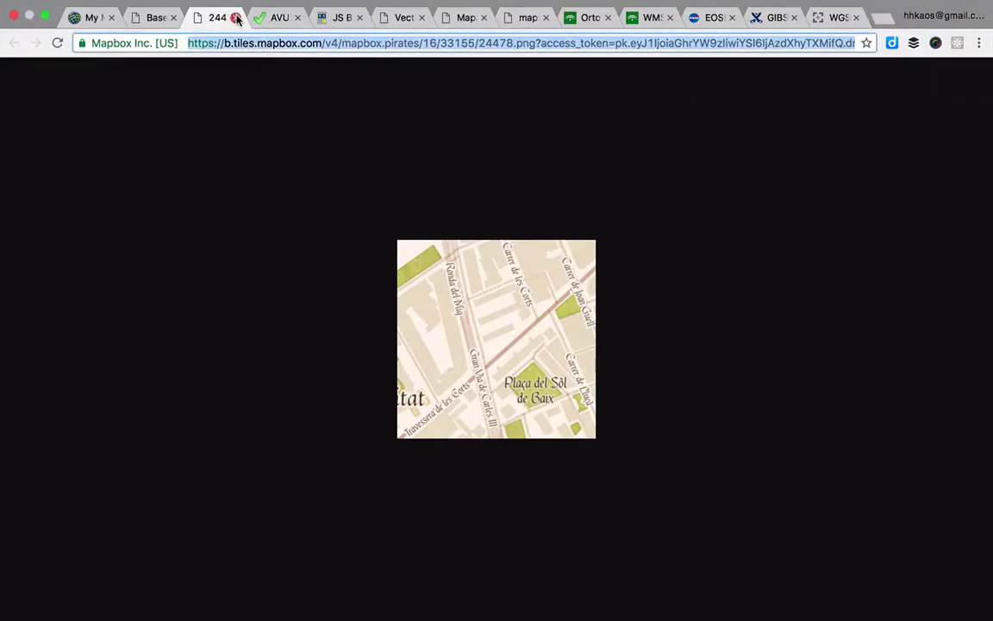
{"action": "left_click", "coordinate": [234, 17]}
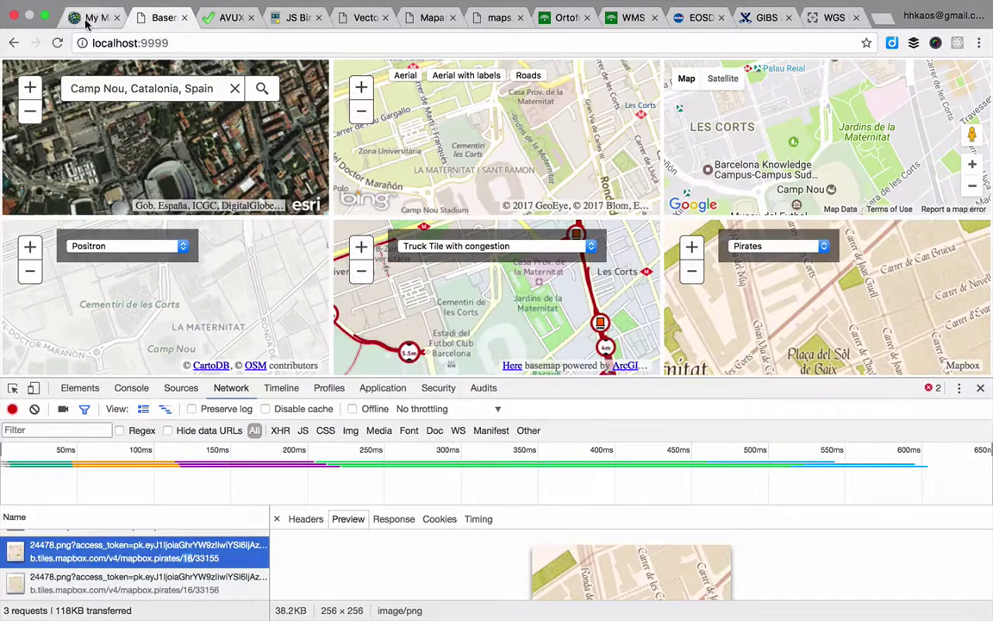
Step: Copy the link address of the mapbox.pirates/16/33155 tile request from the network log
{"action": "right_click", "coordinate": [196, 552]}
{"action": "mouse_move", "coordinate": [394, 408]}
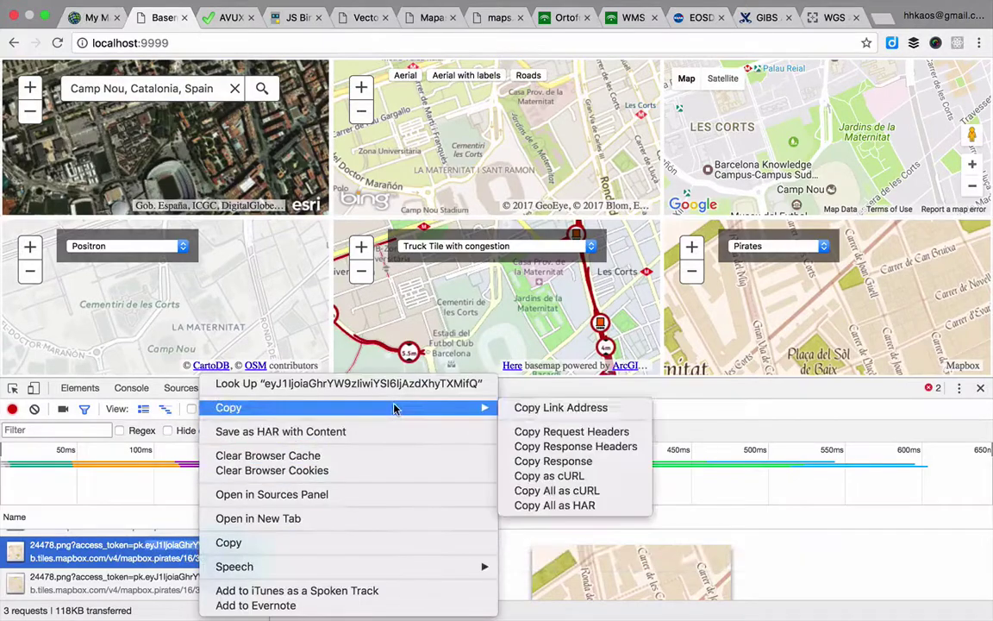
{"action": "left_click", "coordinate": [543, 408]}
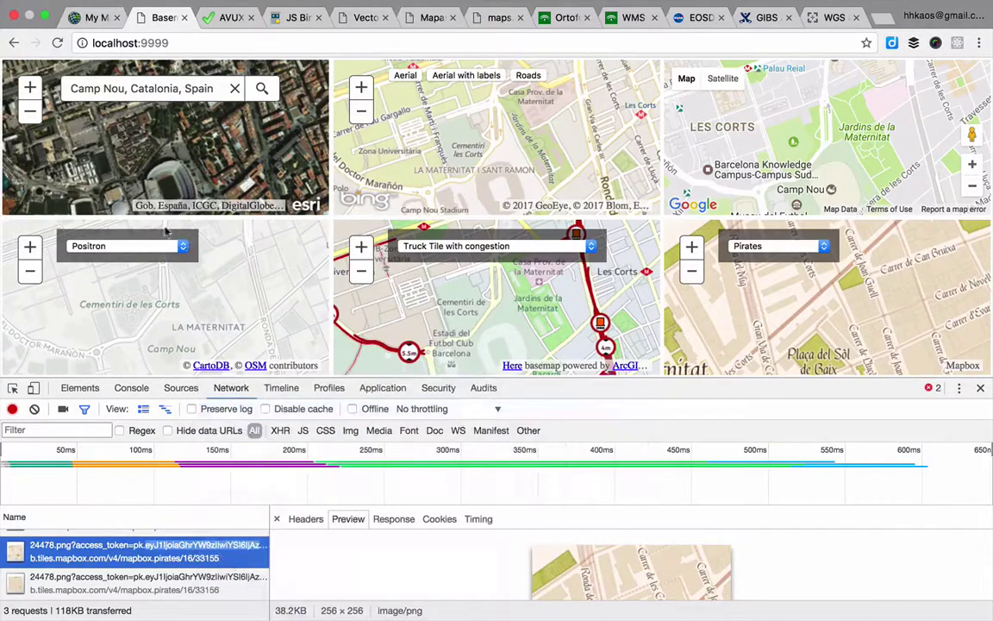
Step: In the ArcGIS My Map web map, start adding a tile layer from the web and paste the copied tile URL with its access token
{"action": "left_click", "coordinate": [90, 19]}
{"action": "left_click", "coordinate": [123, 126]}
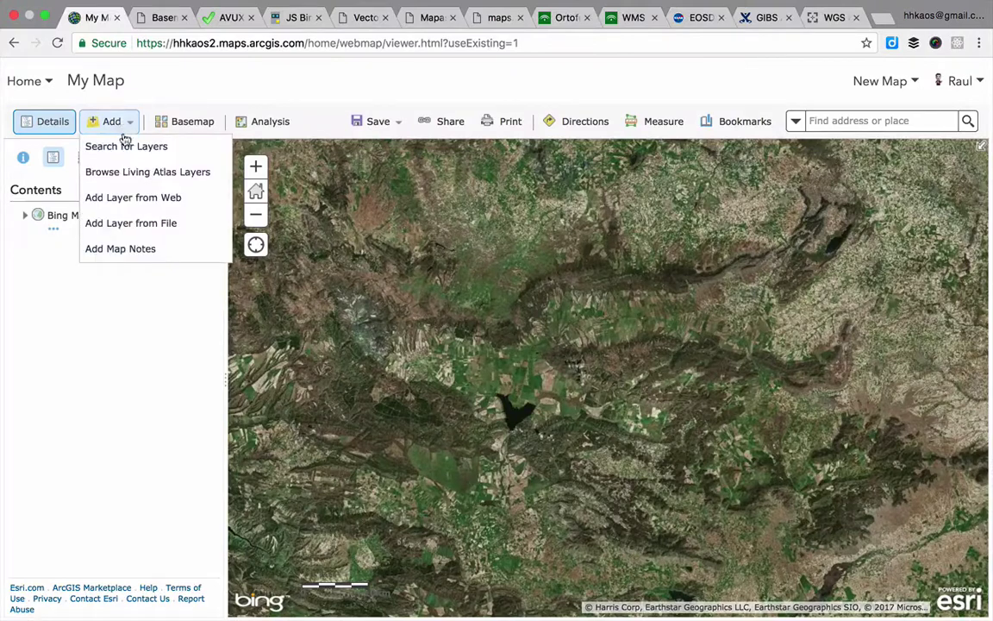
{"action": "left_click", "coordinate": [142, 198]}
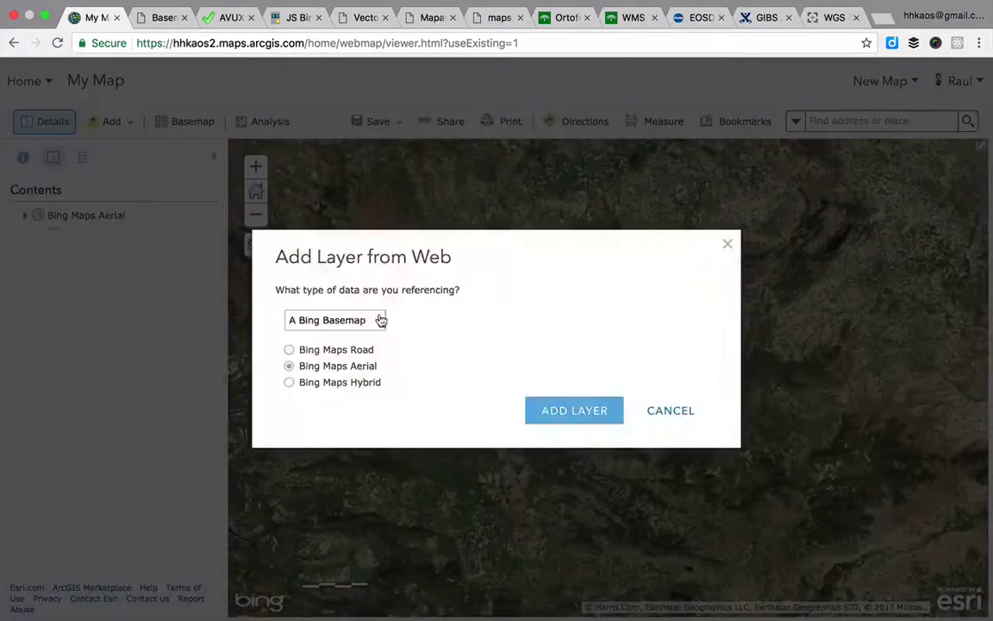
{"action": "left_click", "coordinate": [343, 325]}
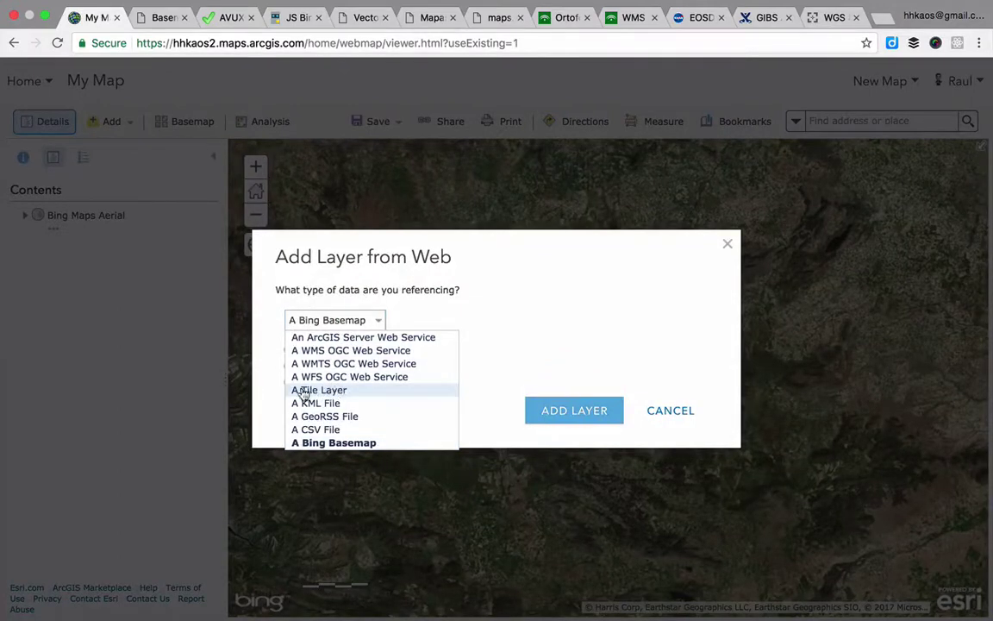
{"action": "left_click", "coordinate": [343, 392]}
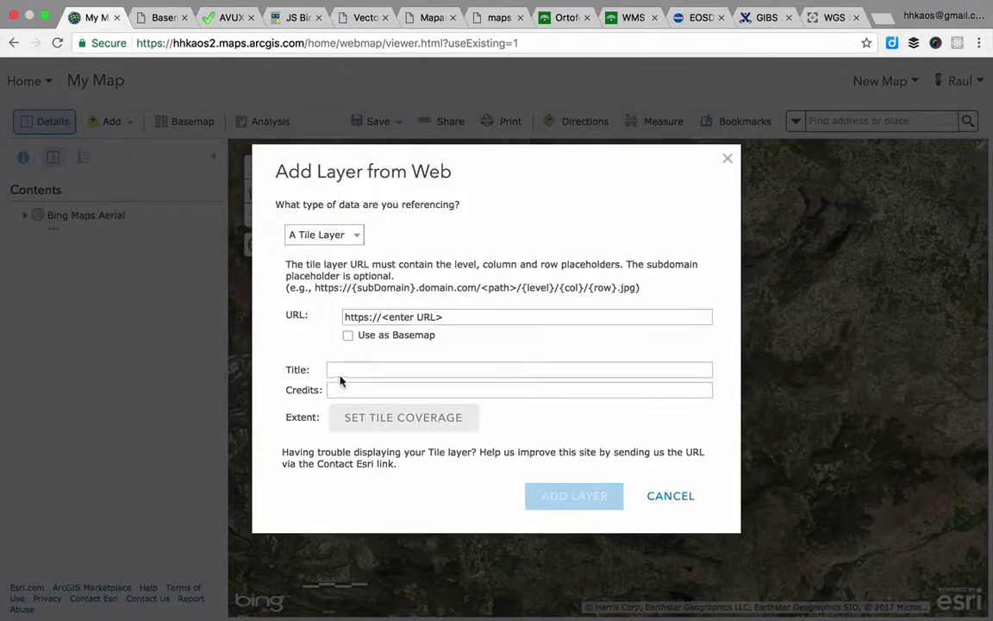
{"action": "left_click", "coordinate": [420, 317]}
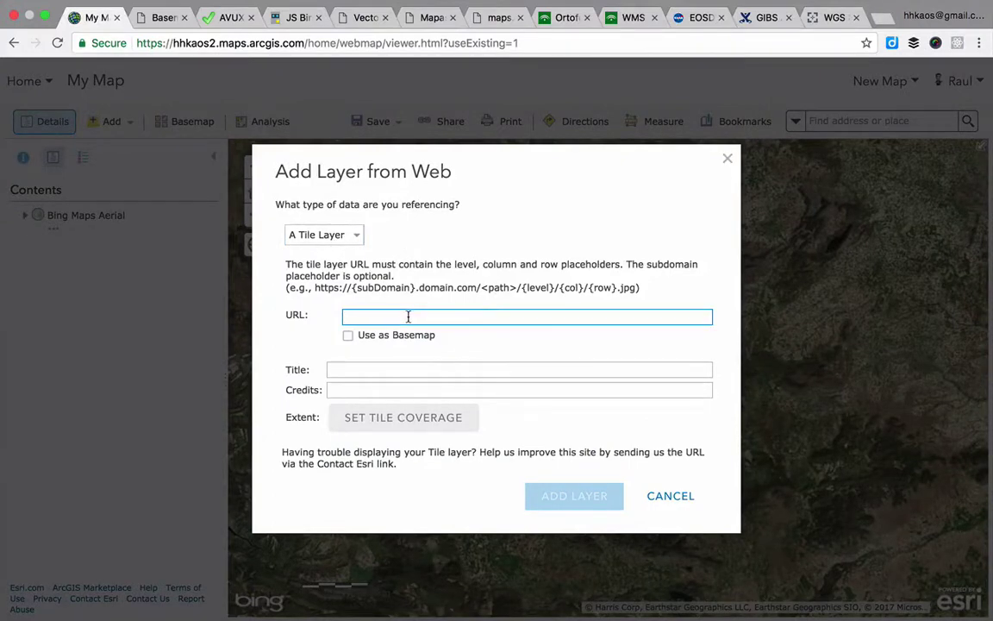
{"action": "key", "text": "super+v"}
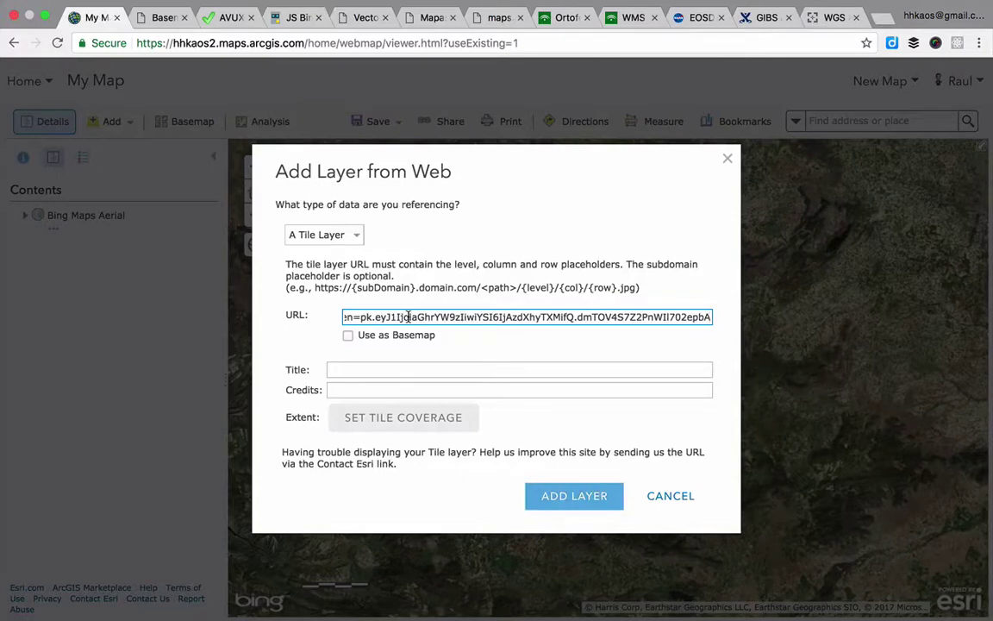
Step: Highlight the access_token parameter name in the pasted URL and review the address back to its beginning
{"action": "key", "text": "alt+Left"}
{"action": "key", "text": "alt+Left"}
{"action": "key", "text": "alt+Left"}
{"action": "key", "text": "alt+Left"}
{"action": "key", "text": "shift+Right"}
{"action": "key", "text": "shift+Right"}
{"action": "key", "text": "shift+Right"}
{"action": "key", "text": "shift+Right"}
{"action": "key", "text": "shift+Right"}
{"action": "key", "text": "shift+Right"}
{"action": "key", "text": "shift+Right"}
{"action": "key", "text": "shift+Right"}
{"action": "key", "text": "shift+Right"}
{"action": "key", "text": "shift+Right"}
{"action": "key", "text": "shift+Right"}
{"action": "key", "text": "shift+Right"}
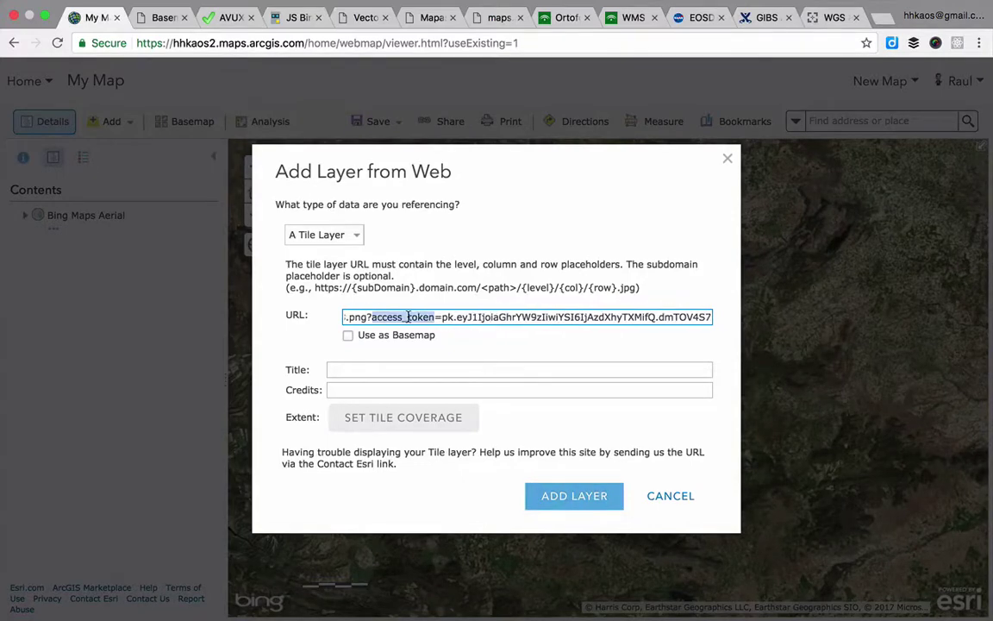
{"action": "scroll", "coordinate": [409, 317], "scroll_direction": "left", "scroll_amount": 2}
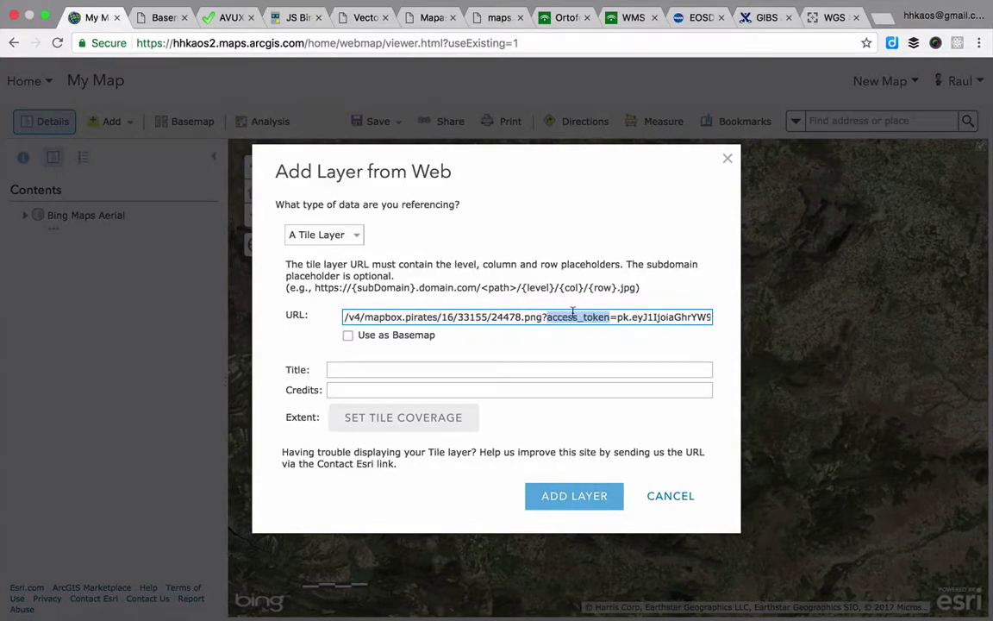
{"action": "scroll", "coordinate": [568, 313], "scroll_direction": "left", "scroll_amount": 3}
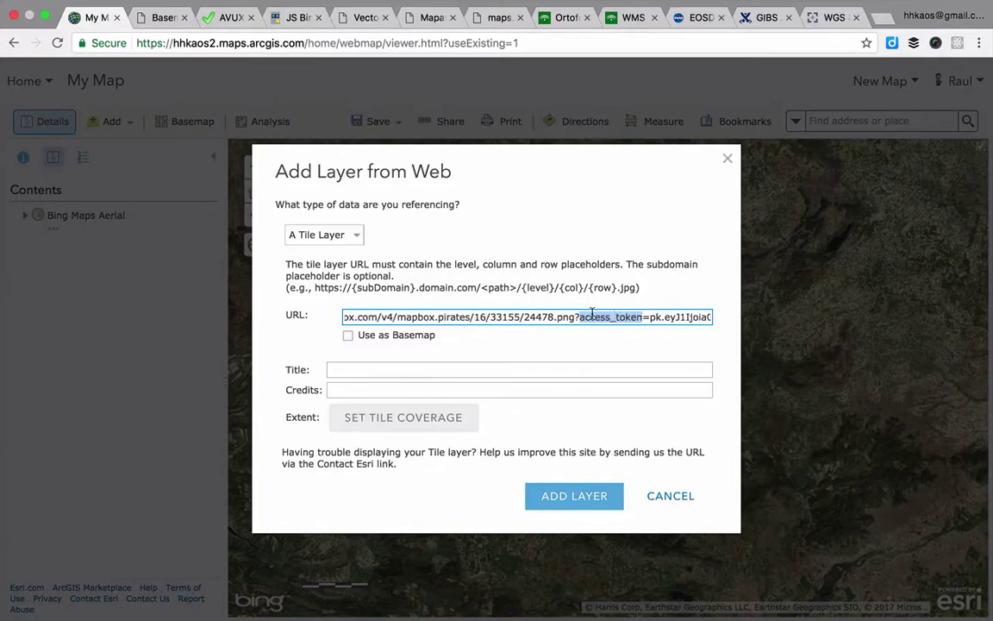
{"action": "scroll", "coordinate": [592, 315], "scroll_direction": "left", "scroll_amount": 3}
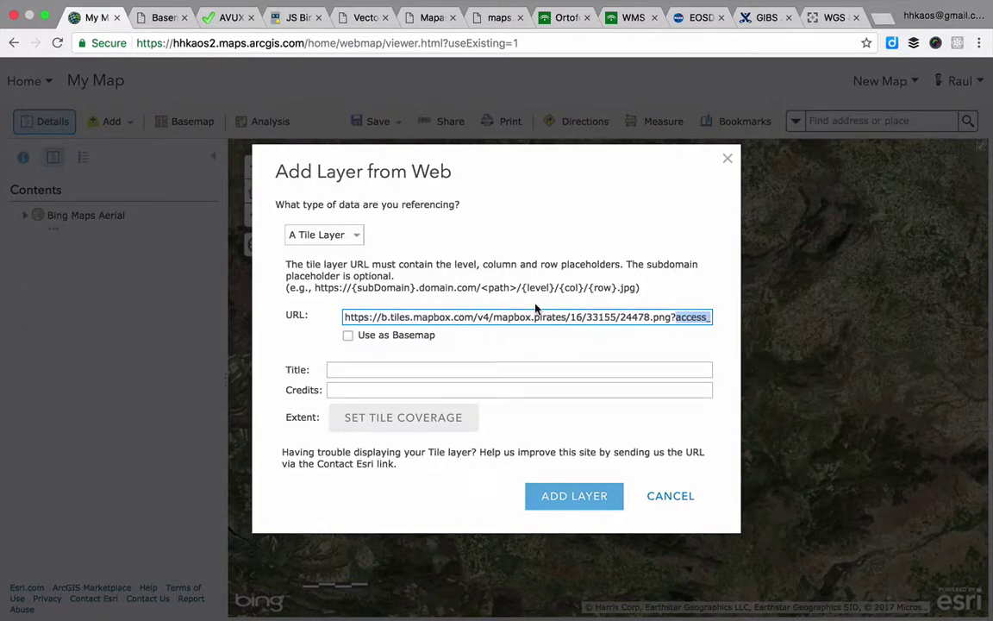
Step: Compare the {level}/{col}/{row} placeholders in the example with the numbers in the pasted tile URL
{"action": "left_click_drag", "start_coordinate": [523, 288], "coordinate": [612, 287]}
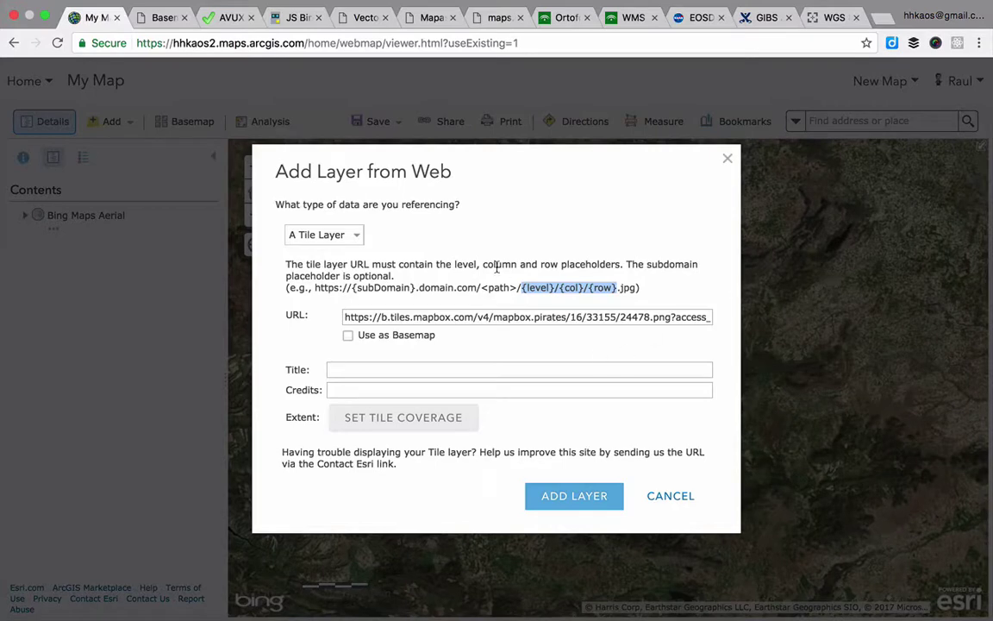
{"action": "left_click", "coordinate": [410, 317]}
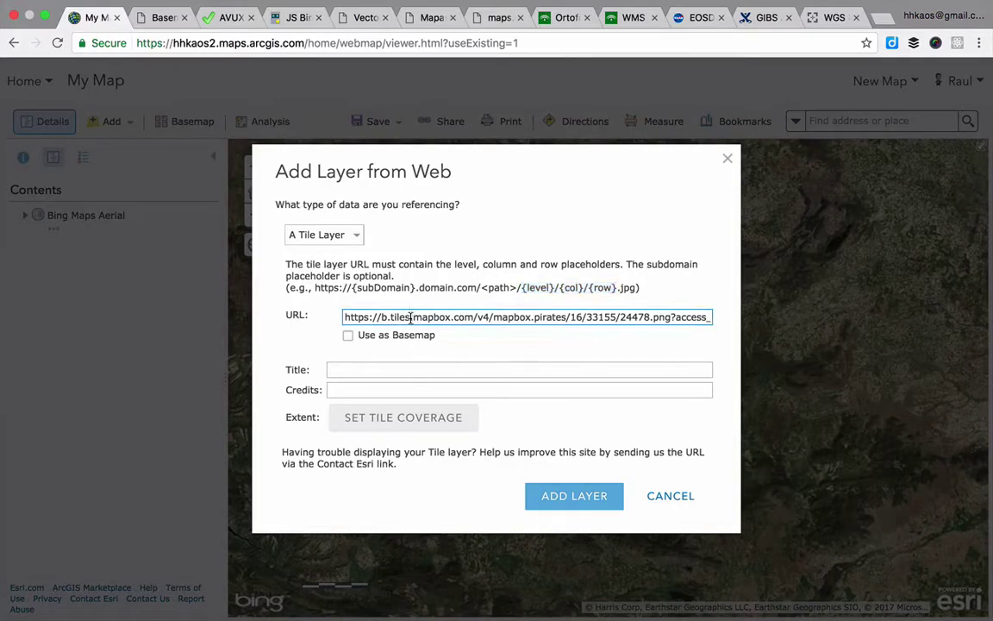
{"action": "left_click", "coordinate": [526, 286]}
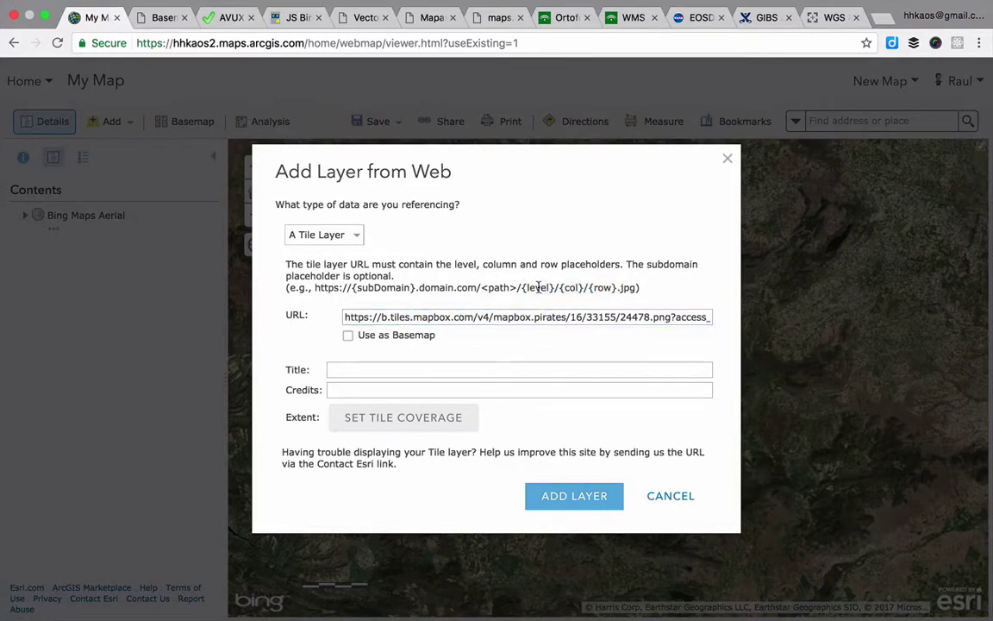
{"action": "left_click_drag", "start_coordinate": [565, 288], "coordinate": [605, 290]}
{"action": "left_click", "coordinate": [572, 317]}
{"action": "key", "text": "Delete"}
{"action": "key", "text": "Delete"}
{"action": "type", "text": "{lev"}
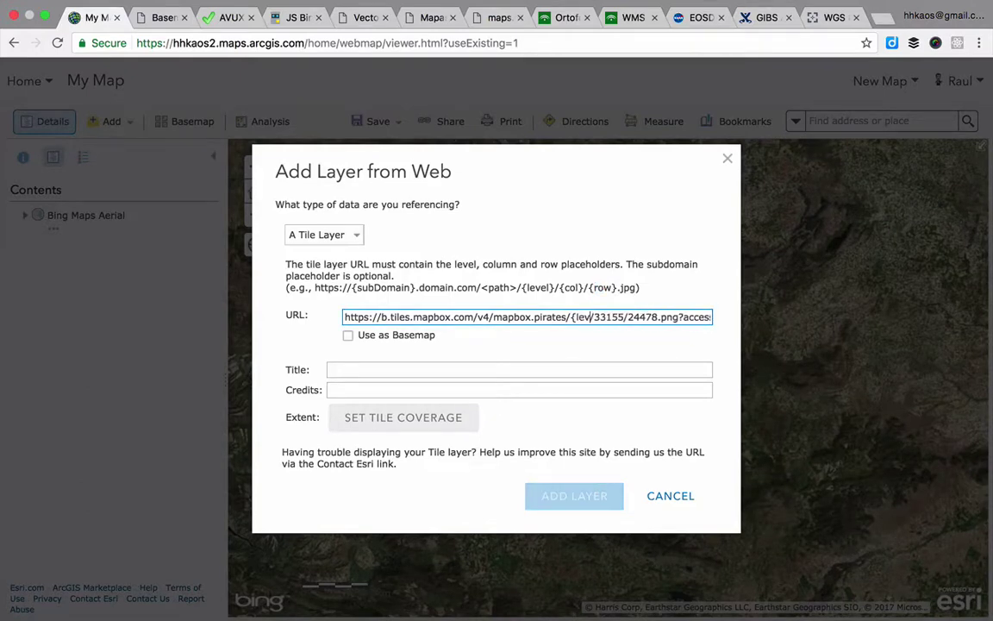
{"action": "key", "text": "BackSpace"}
{"action": "key", "text": "BackSpace"}
{"action": "key", "text": "BackSpace"}
{"action": "type", "text": "16"}
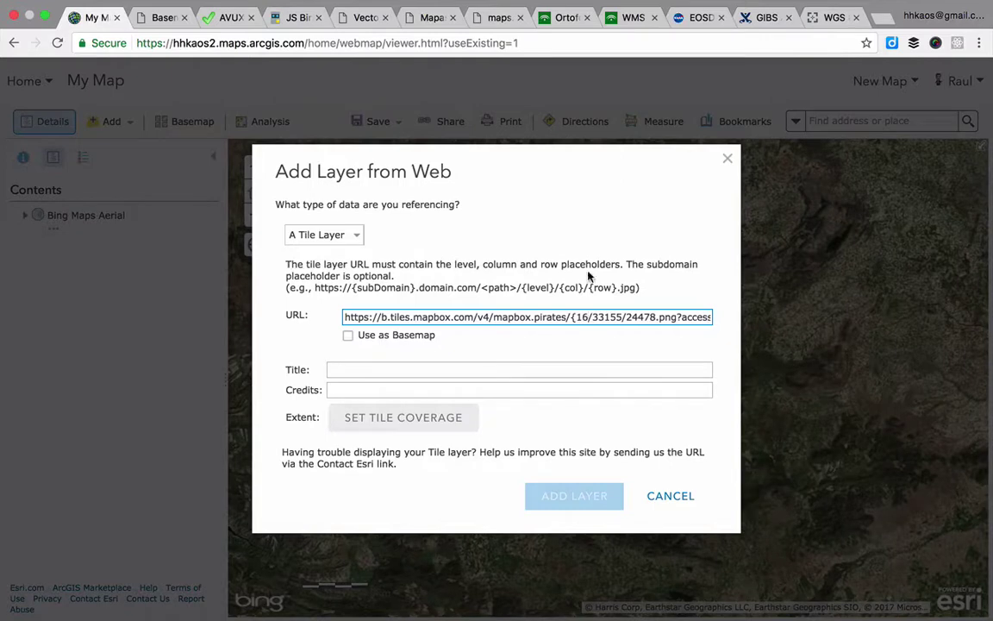
{"action": "key", "text": "Left"}
{"action": "key", "text": "BackSpace"}
Step: Replace the zoom number 16 in the tile URL with the {level} placeholder
{"action": "key", "text": "alt+shift+Right"}
{"action": "key", "text": "Right"}
{"action": "key", "text": "Right"}
{"action": "key", "text": "alt+shift+Right"}
{"action": "key", "text": "Left"}
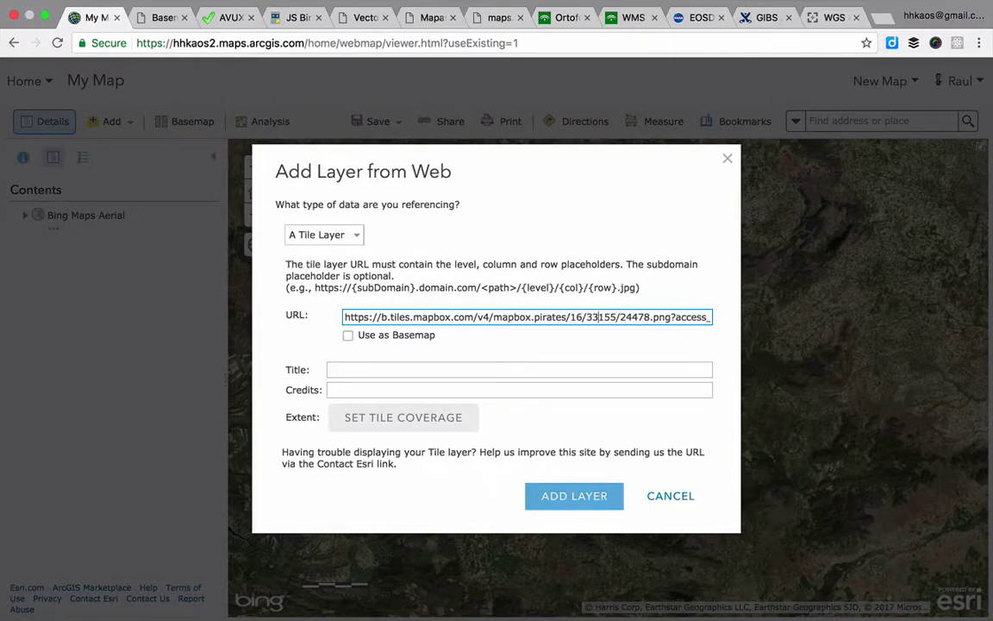
{"action": "type", "text": "{level}"}
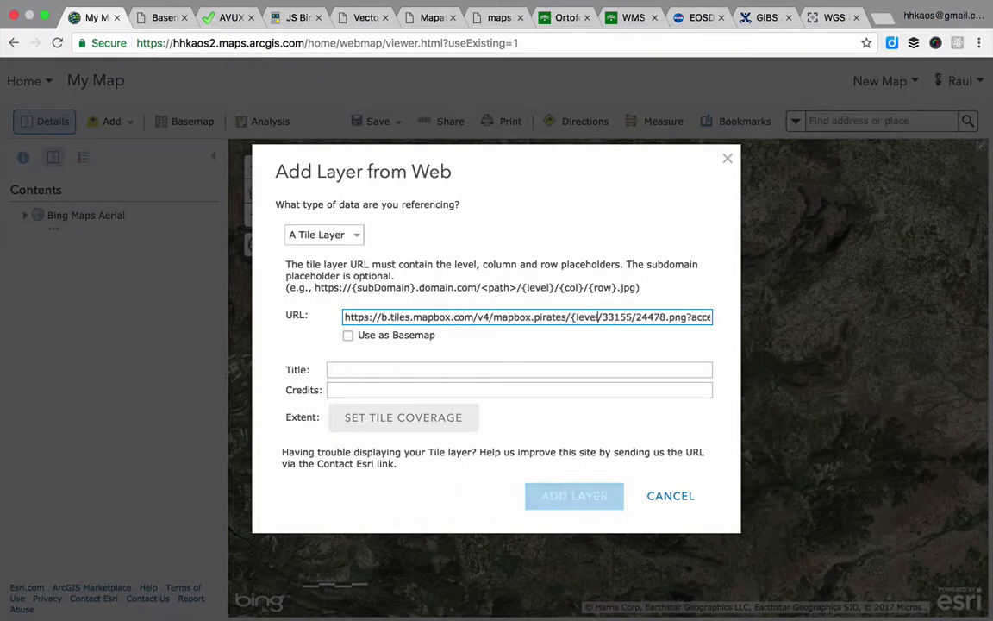
Step: Replace the tile URL's column number with {col} and its row number with {row}
{"action": "key", "text": "alt+shift+Right"}
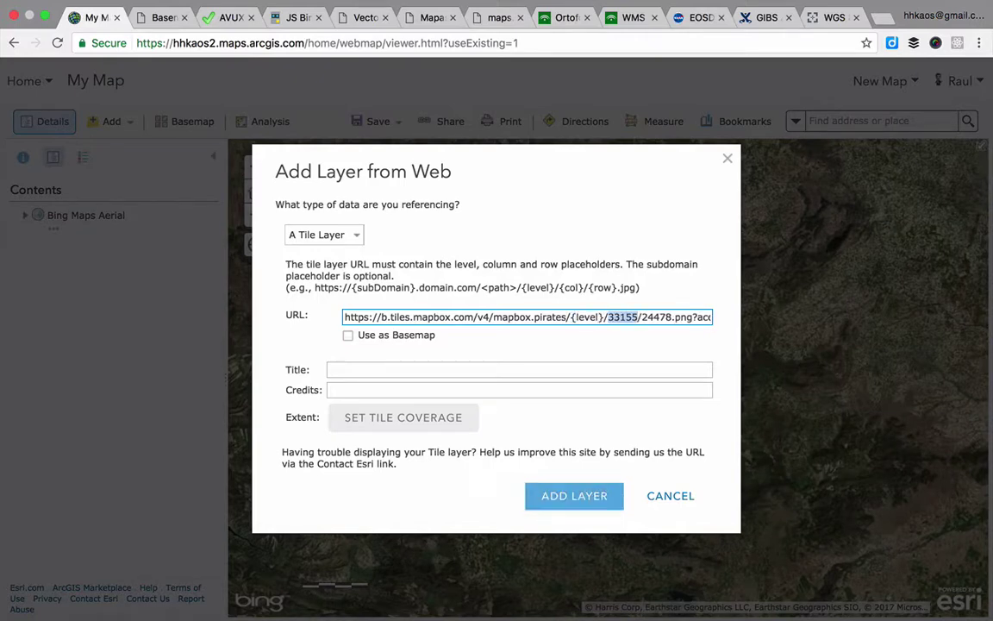
{"action": "type", "text": "{col}"}
{"action": "key", "text": "alt+shift+Right"}
{"action": "type", "text": "{ro"}
{"action": "key", "text": "BackSpace"}
{"action": "key", "text": "BackSpace"}
{"action": "type", "text": "row}"}
{"action": "key", "text": "super+Right"}
{"action": "key", "text": "super+shift+Left"}
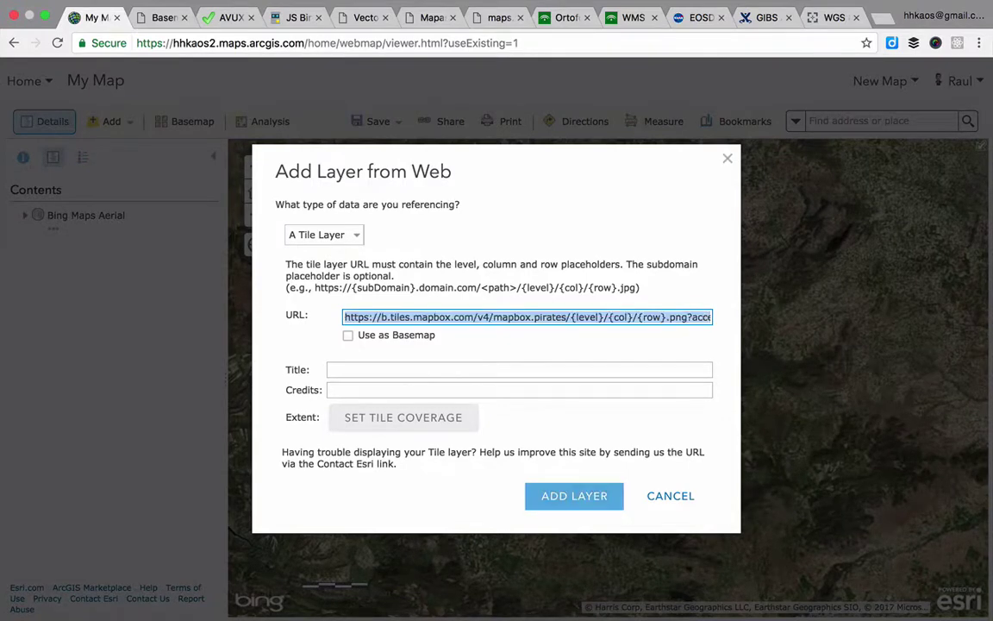
Step: Title the tile layer Pirates Mapbox, credit it to Mapbox, and add it to the map
{"action": "left_click", "coordinate": [367, 369]}
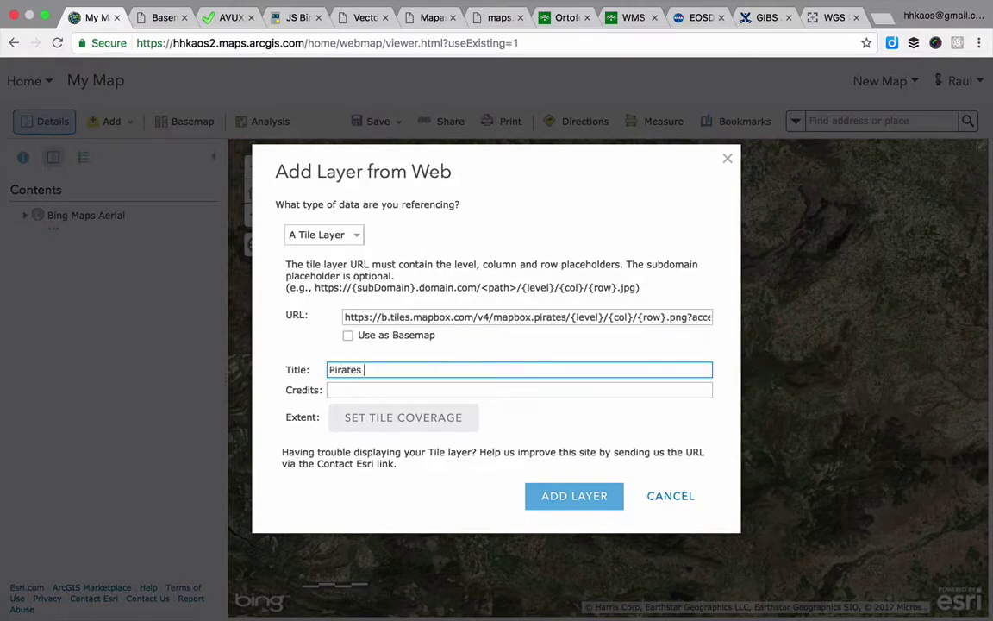
{"action": "left_click", "coordinate": [330, 390]}
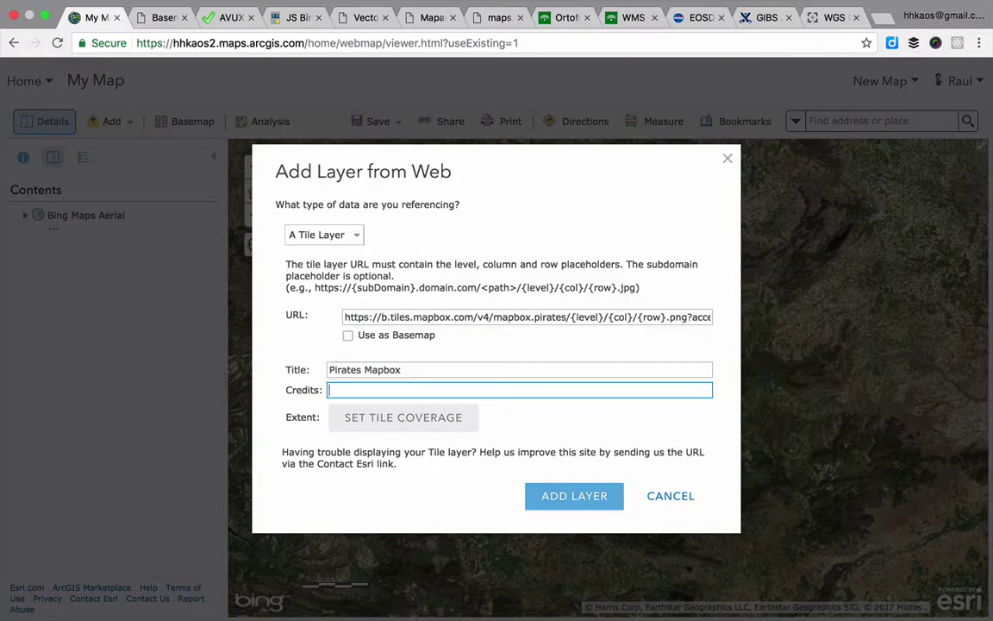
{"action": "type", "text": "Mapbox"}
{"action": "key", "text": "Return"}
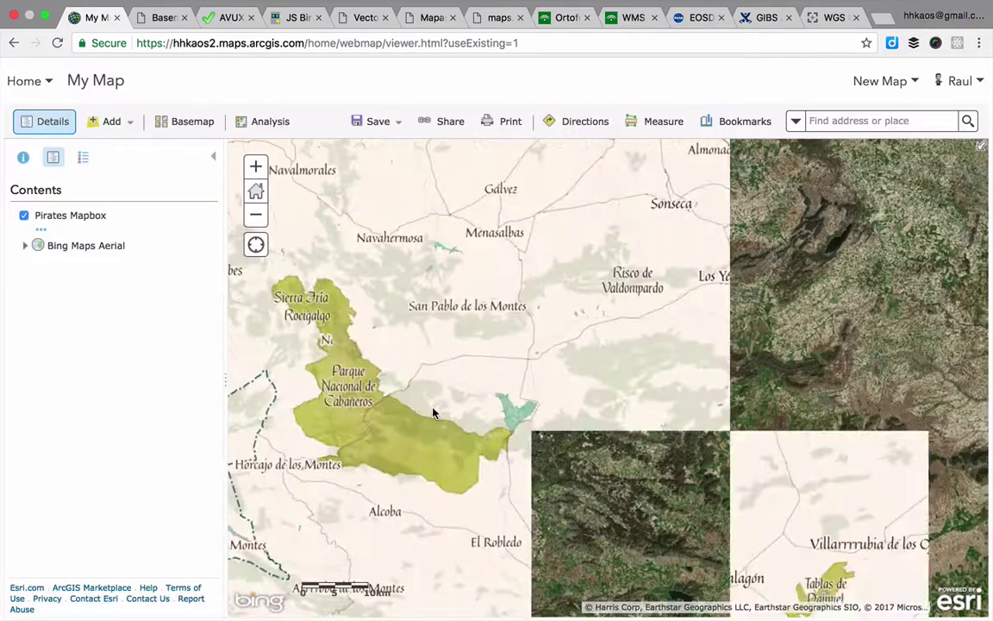
Step: Check the Pirates Mapbox layer at smaller scales around Madrid, toggling its visibility off and back on
{"action": "left_click", "coordinate": [255, 216]}
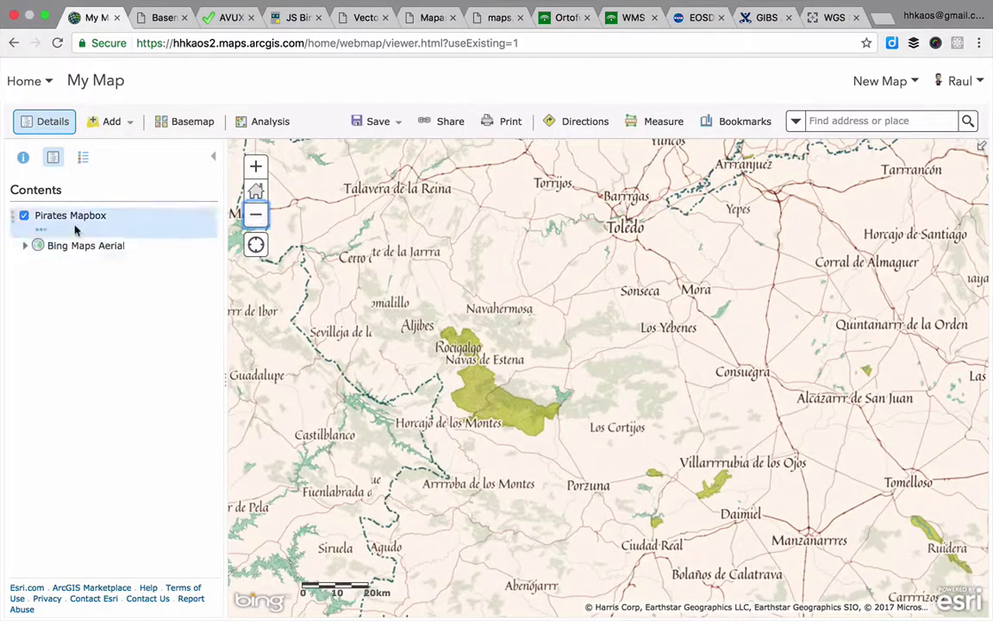
{"action": "left_click", "coordinate": [23, 220]}
{"action": "left_click", "coordinate": [24, 220]}
{"action": "left_click", "coordinate": [256, 217]}
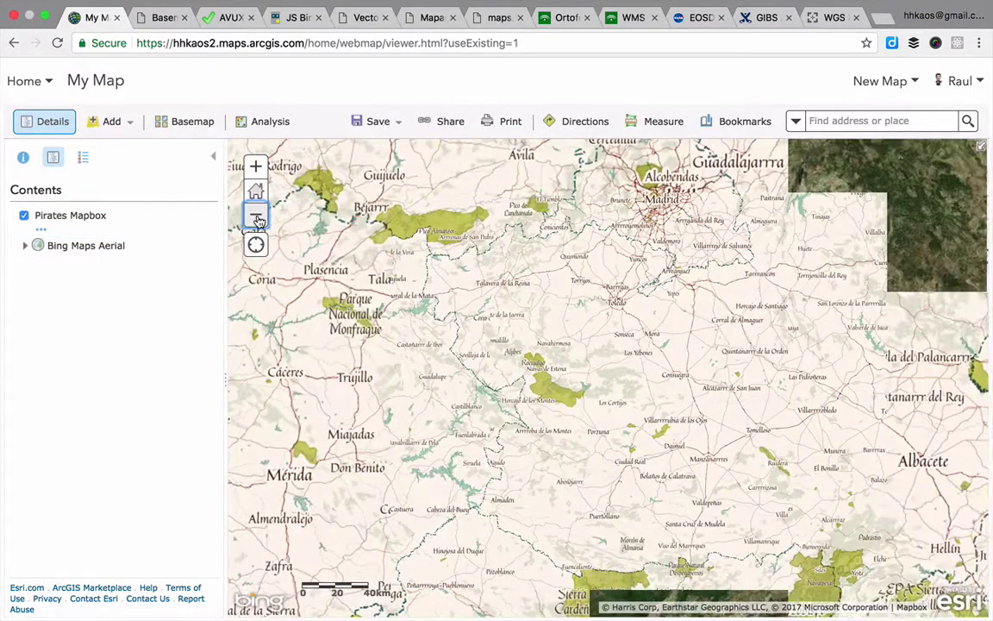
{"action": "left_click_drag", "start_coordinate": [458, 255], "coordinate": [417, 421]}
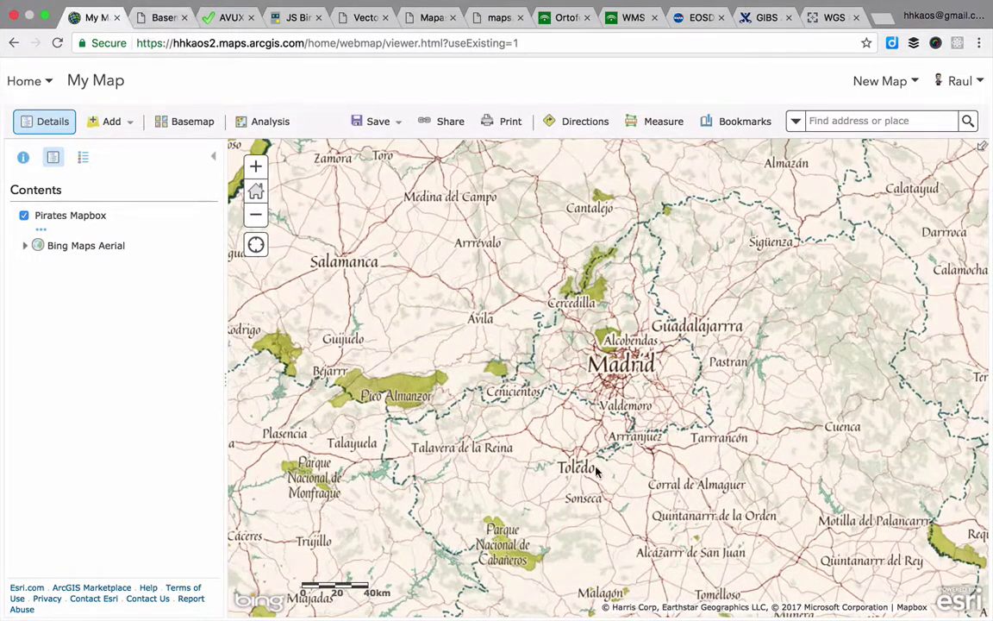
{"action": "left_click_drag", "start_coordinate": [632, 366], "coordinate": [586, 366]}
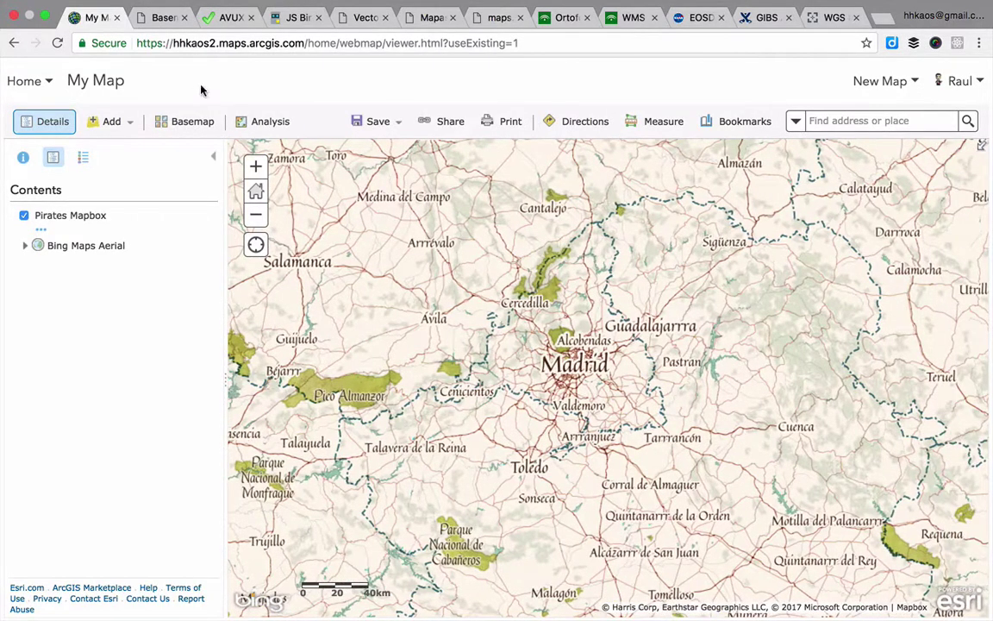
Step: Switch to the localhost:9999 basemap comparison page and preview a tile request of the Truck Tile with congestion map
{"action": "left_click", "coordinate": [153, 24]}
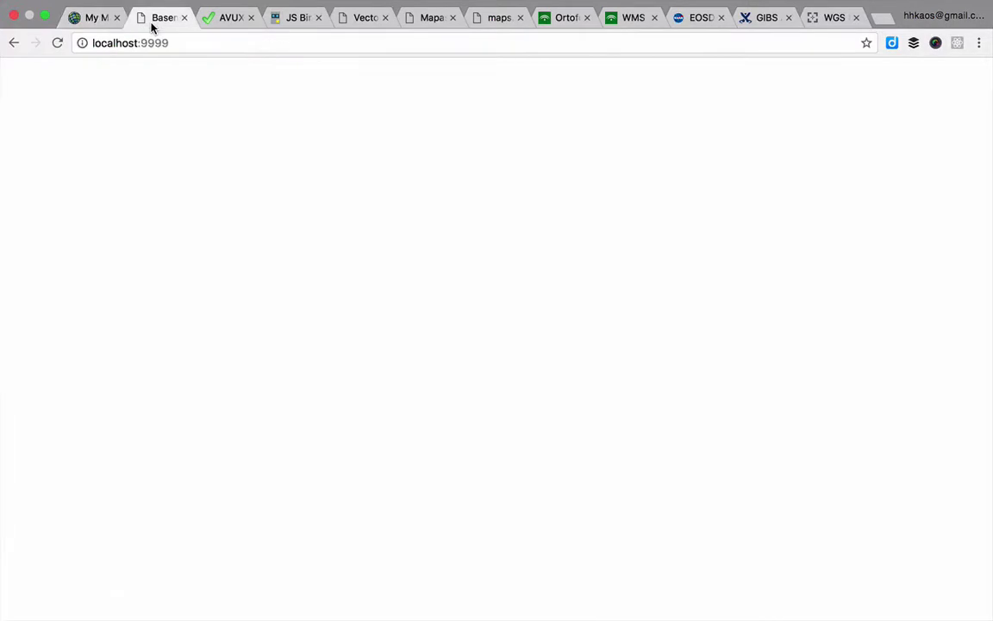
{"action": "left_click_drag", "start_coordinate": [388, 297], "coordinate": [465, 289]}
{"action": "left_click", "coordinate": [85, 584]}
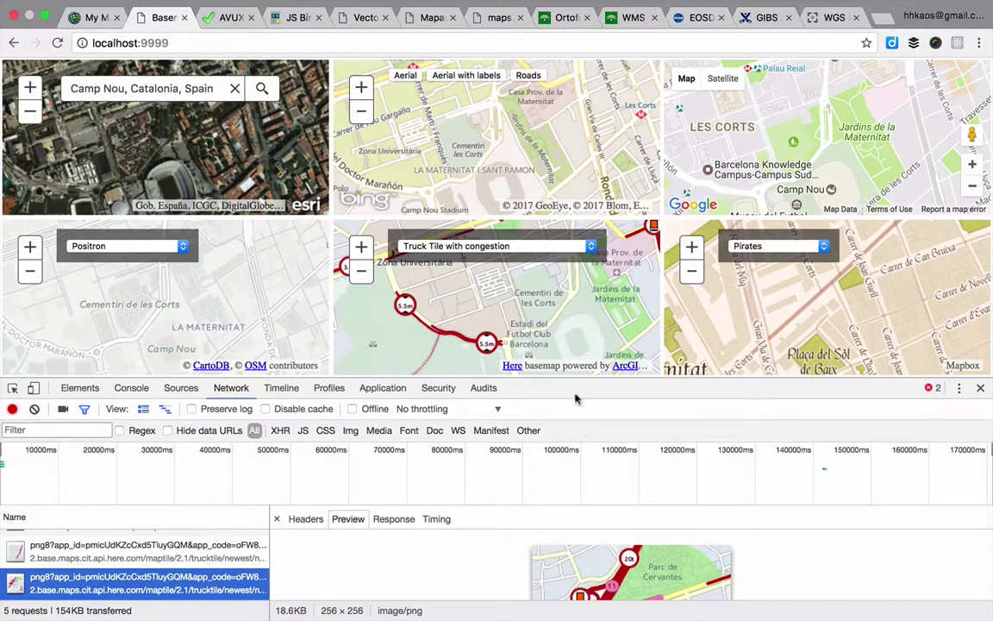
{"action": "scroll", "coordinate": [573, 565], "scroll_direction": "down", "scroll_amount": 1}
{"action": "left_click_drag", "start_coordinate": [487, 324], "coordinate": [556, 278]}
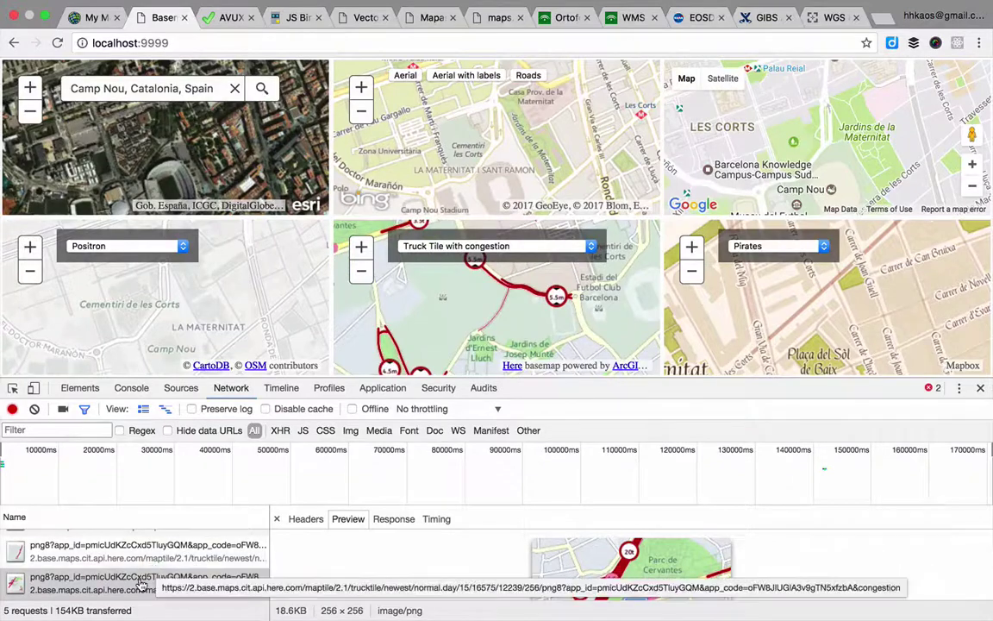
Step: Change the HERE map style to POI Map Tile and preview the latest of its tile requests
{"action": "left_click", "coordinate": [412, 241]}
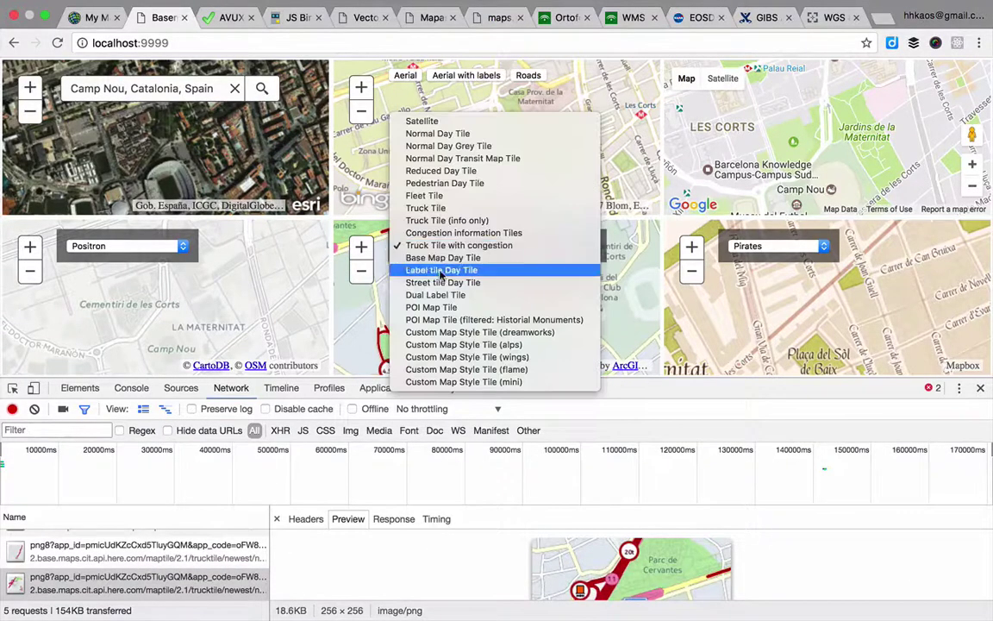
{"action": "left_click", "coordinate": [433, 308]}
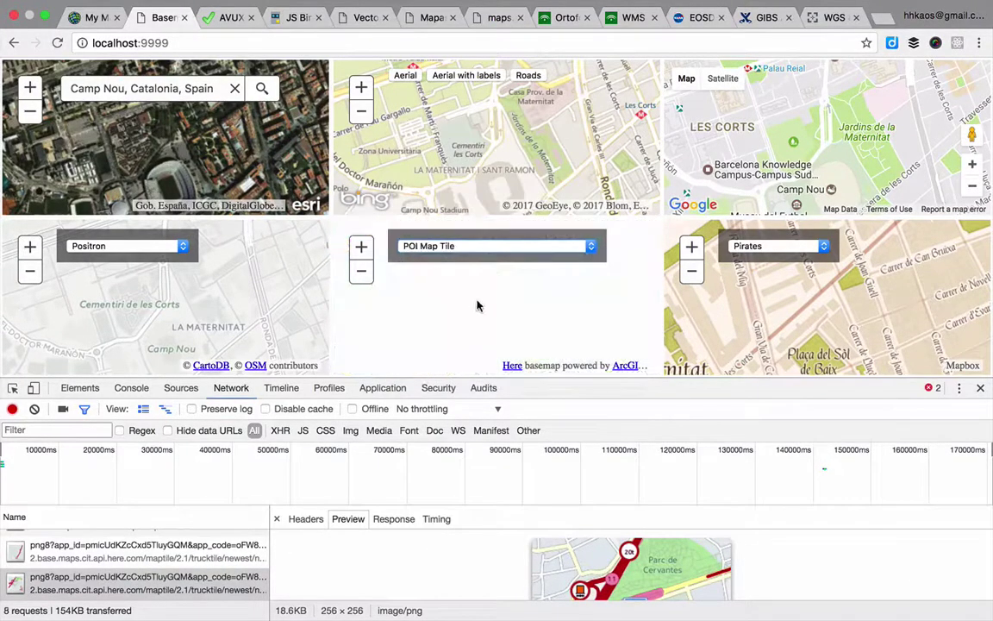
{"action": "left_click", "coordinate": [108, 590]}
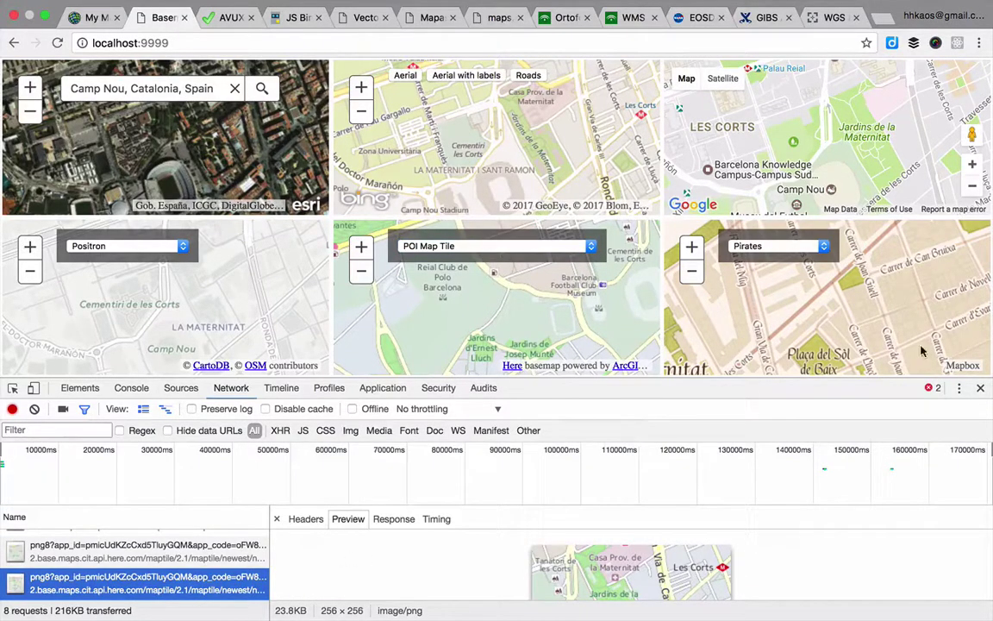
Step: Close the developer tools, look around Camp Nou on the Google map, and close the localhost:9999 page
{"action": "left_click", "coordinate": [980, 388]}
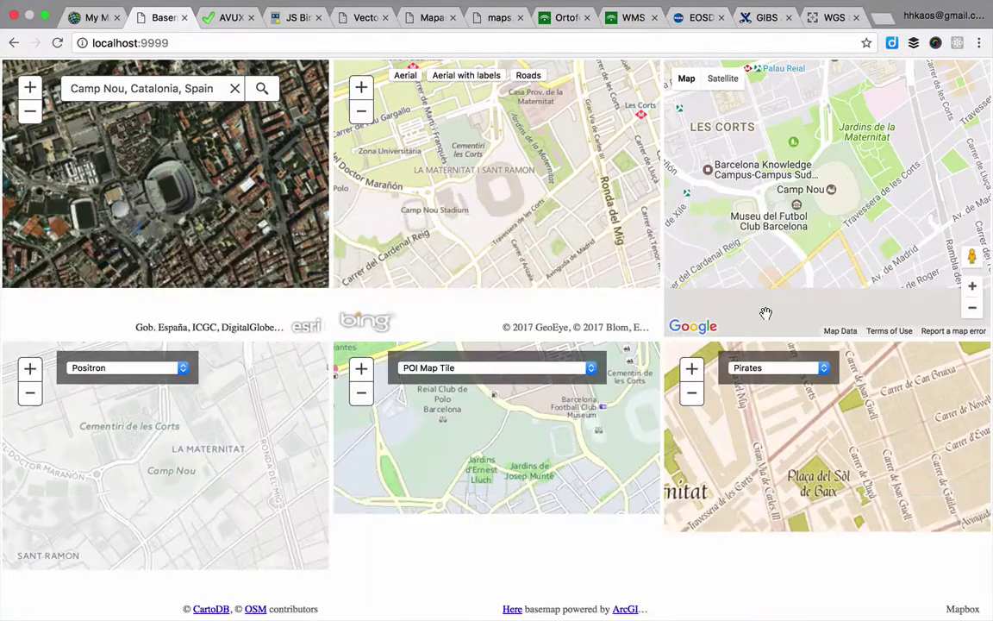
{"action": "left_click_drag", "start_coordinate": [788, 212], "coordinate": [847, 187]}
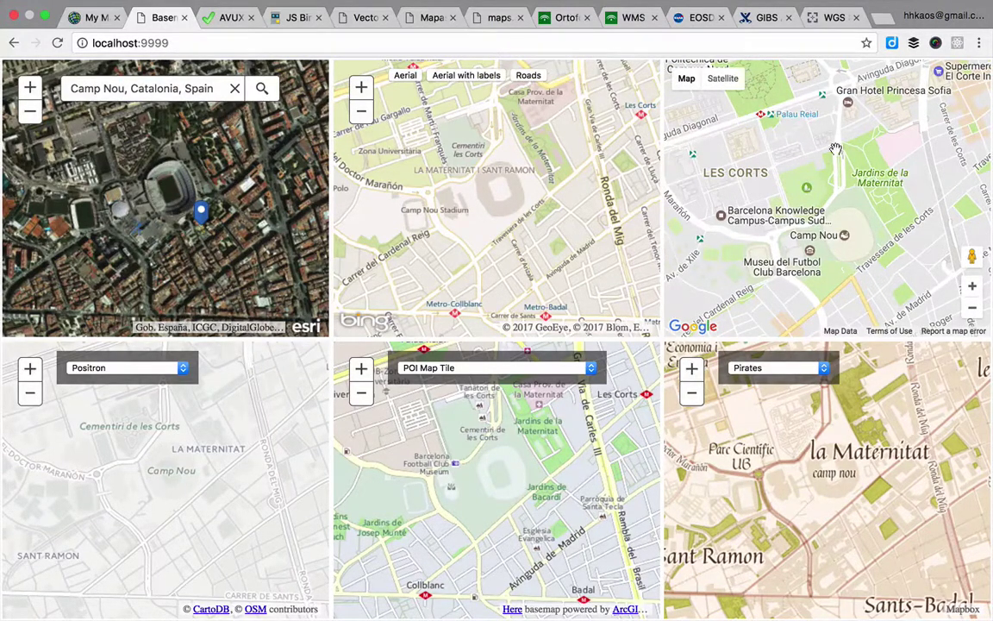
{"action": "left_click_drag", "start_coordinate": [800, 213], "coordinate": [664, 241]}
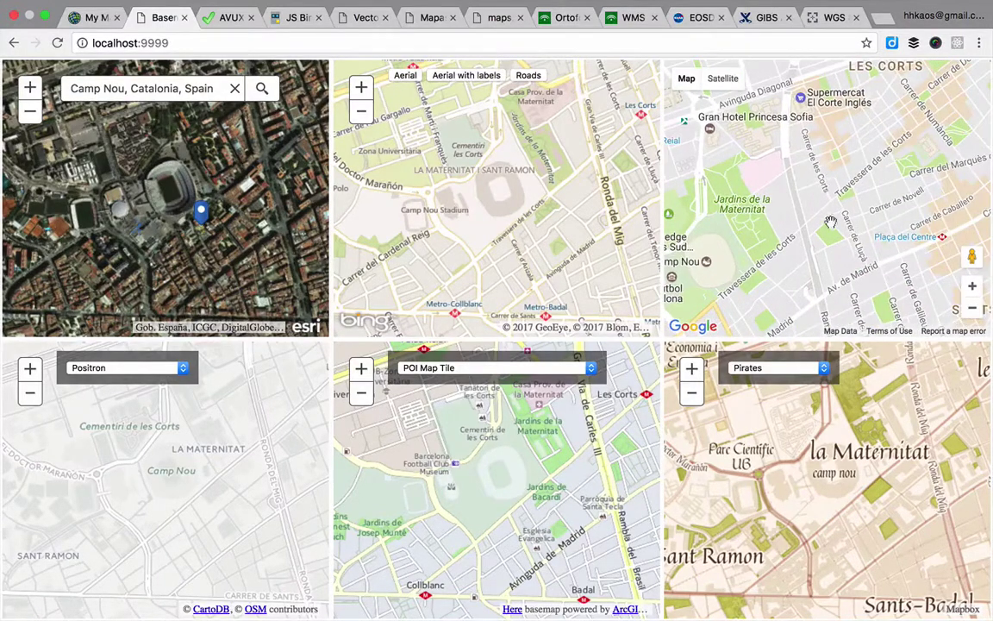
{"action": "left_click", "coordinate": [184, 17]}
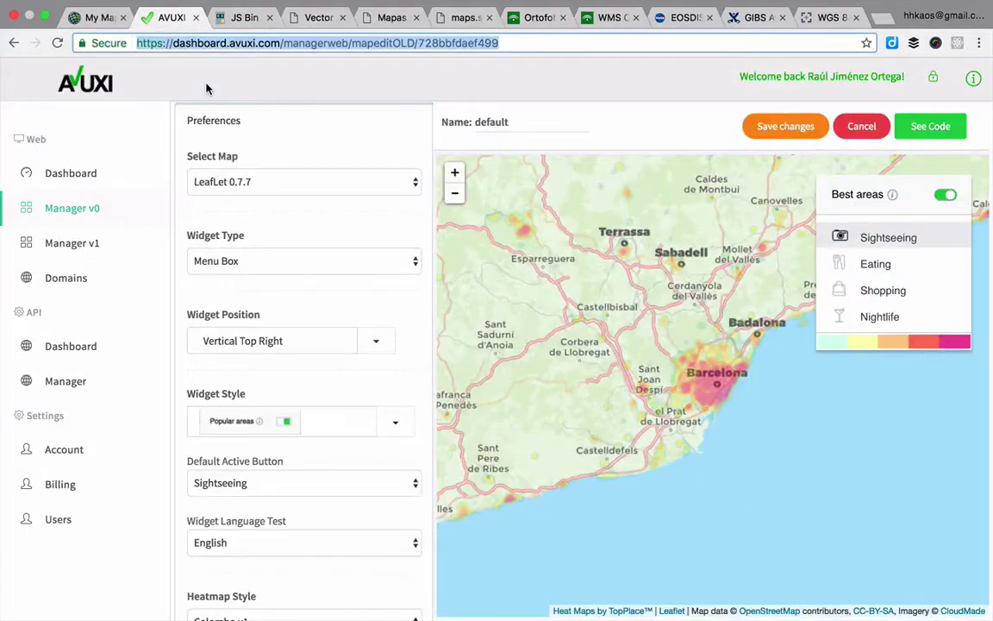
Step: Compare the Eating, Shopping and Nightlife heat maps over Barcelona in the AVUXI map preview, leaving Nightlife selected
{"action": "left_click_drag", "start_coordinate": [502, 269], "coordinate": [537, 268]}
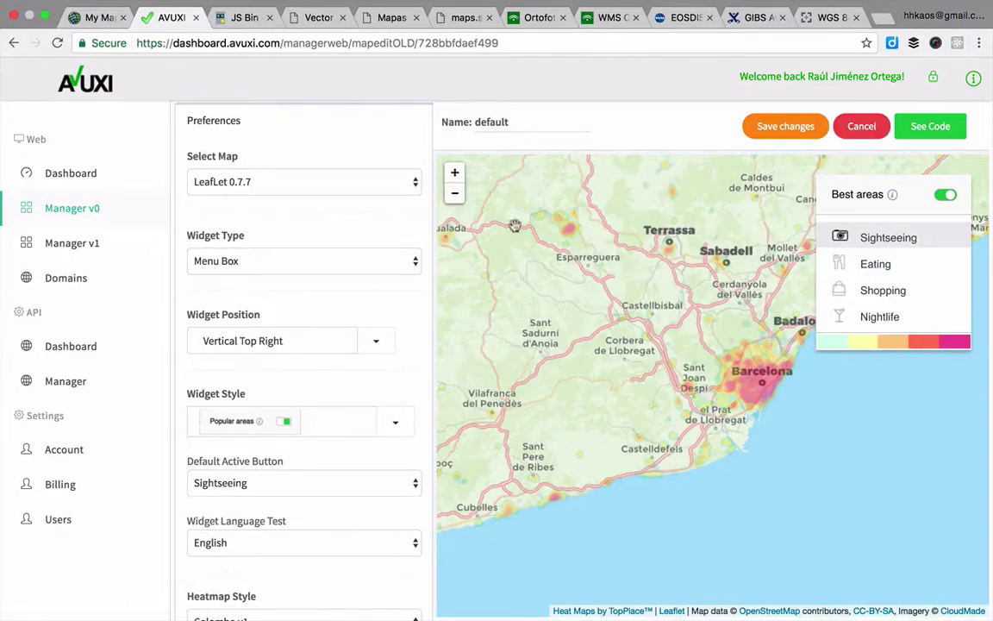
{"action": "left_click_drag", "start_coordinate": [711, 306], "coordinate": [682, 281]}
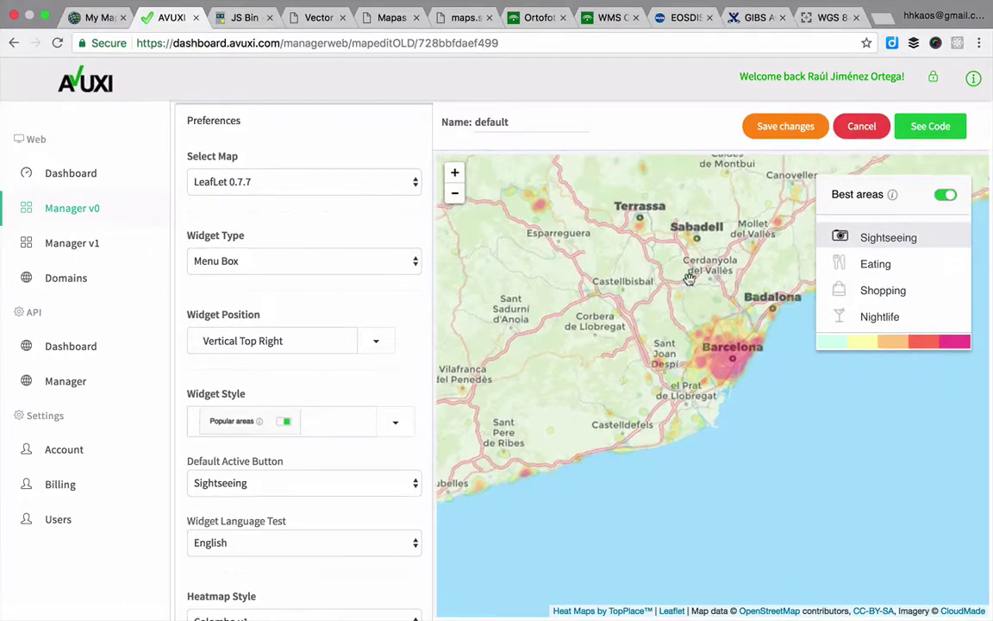
{"action": "scroll", "coordinate": [735, 354], "scroll_direction": "up", "scroll_amount": 3}
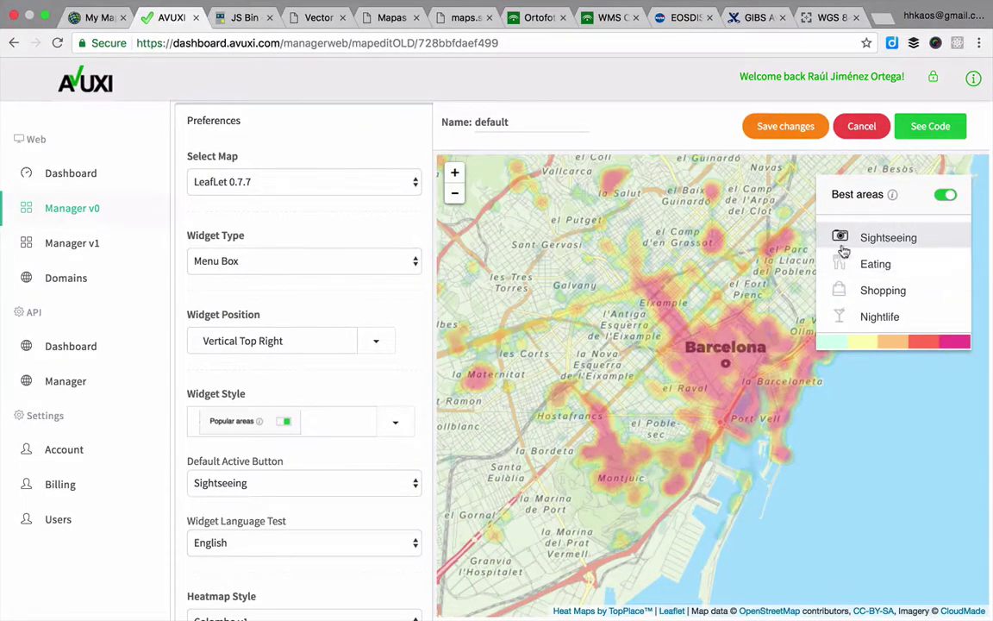
{"action": "left_click", "coordinate": [875, 265]}
{"action": "left_click", "coordinate": [879, 293]}
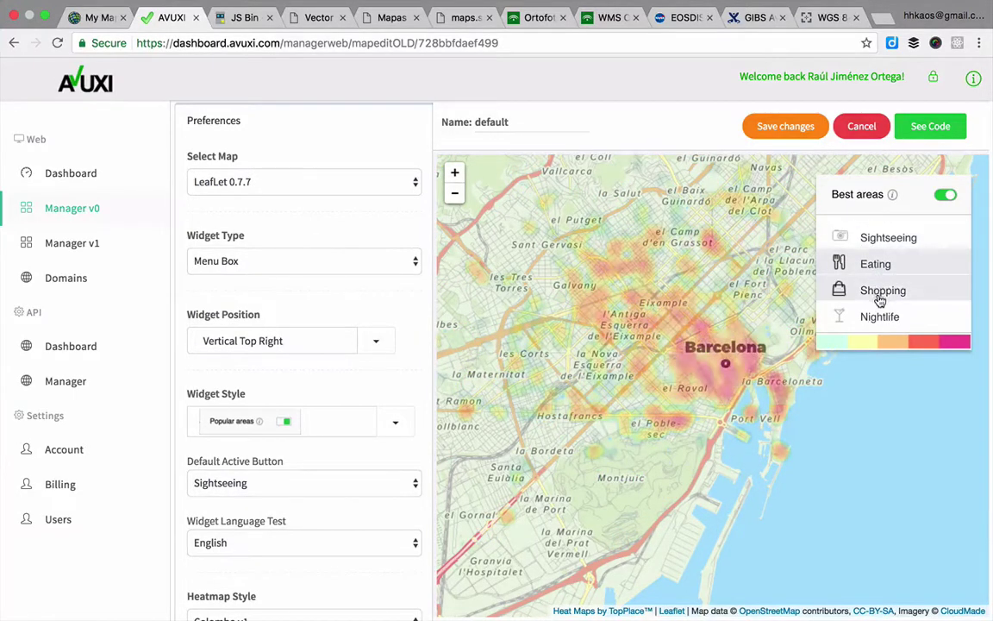
{"action": "left_click", "coordinate": [883, 321]}
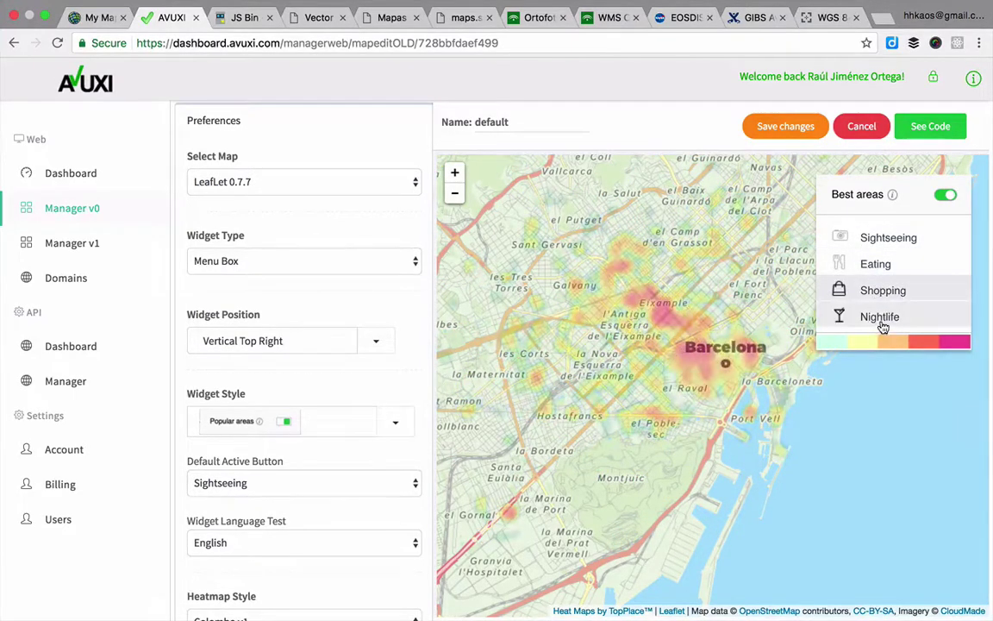
{"action": "left_click_drag", "start_coordinate": [541, 328], "coordinate": [604, 303]}
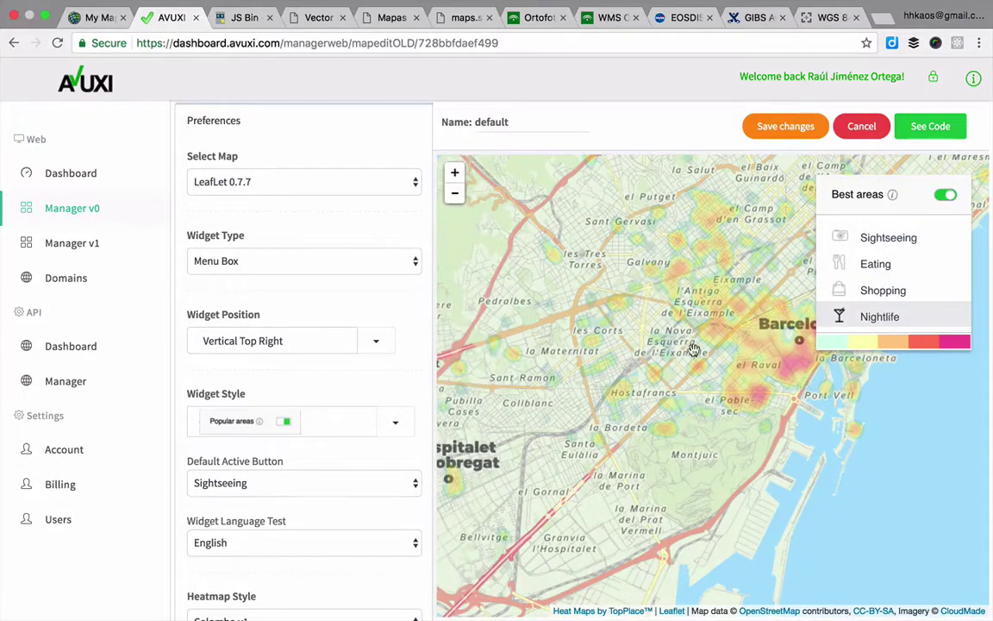
{"action": "left_click_drag", "start_coordinate": [790, 415], "coordinate": [573, 395]}
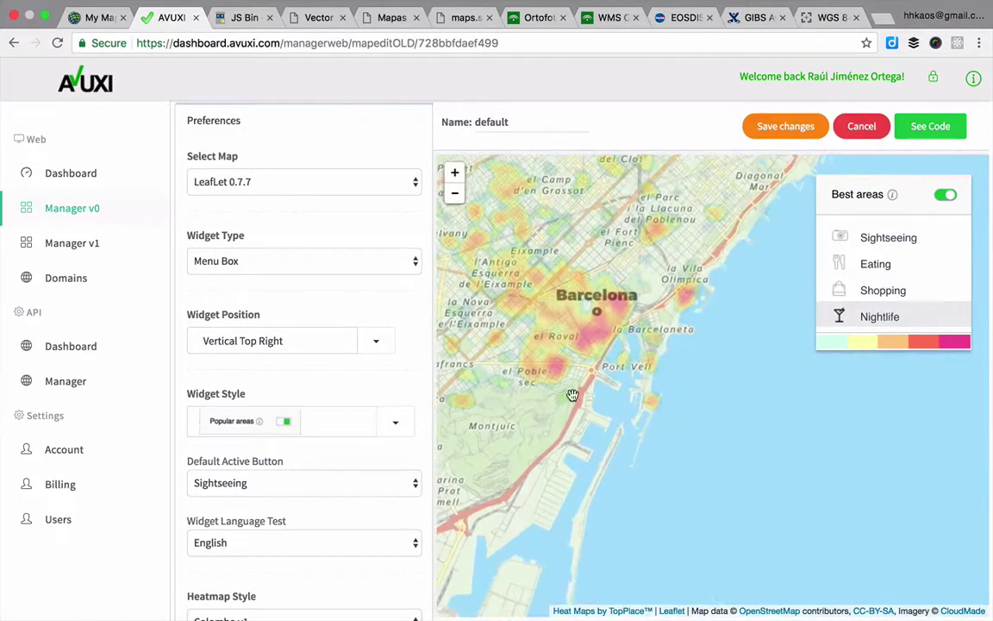
Step: Record the AVUXI map's network requests while zooming into central Barcelona, and preview the last heat map tile request
{"action": "key", "text": "super+alt+i"}
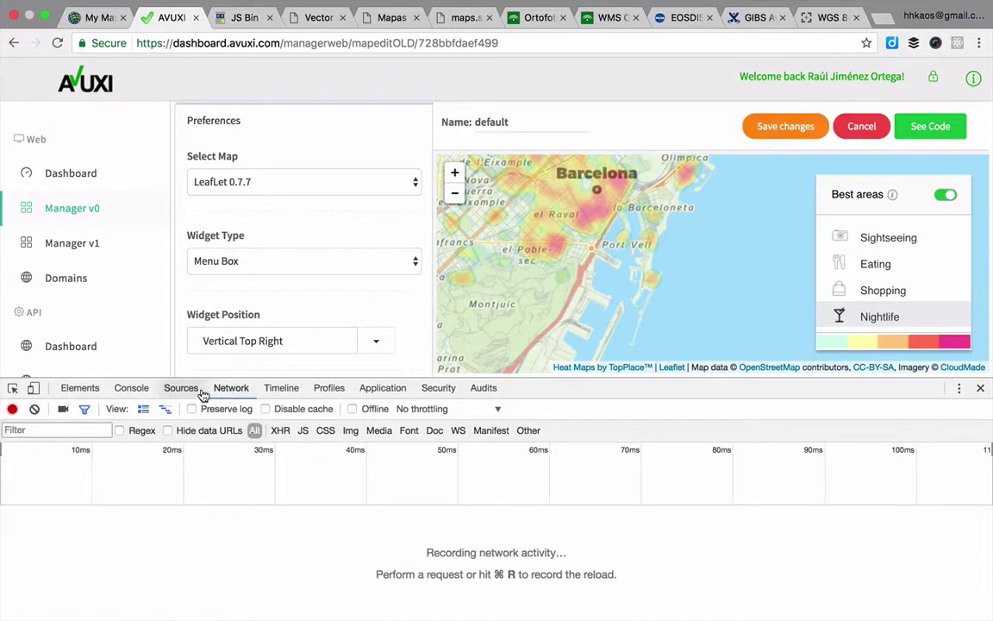
{"action": "left_click_drag", "start_coordinate": [574, 184], "coordinate": [577, 262]}
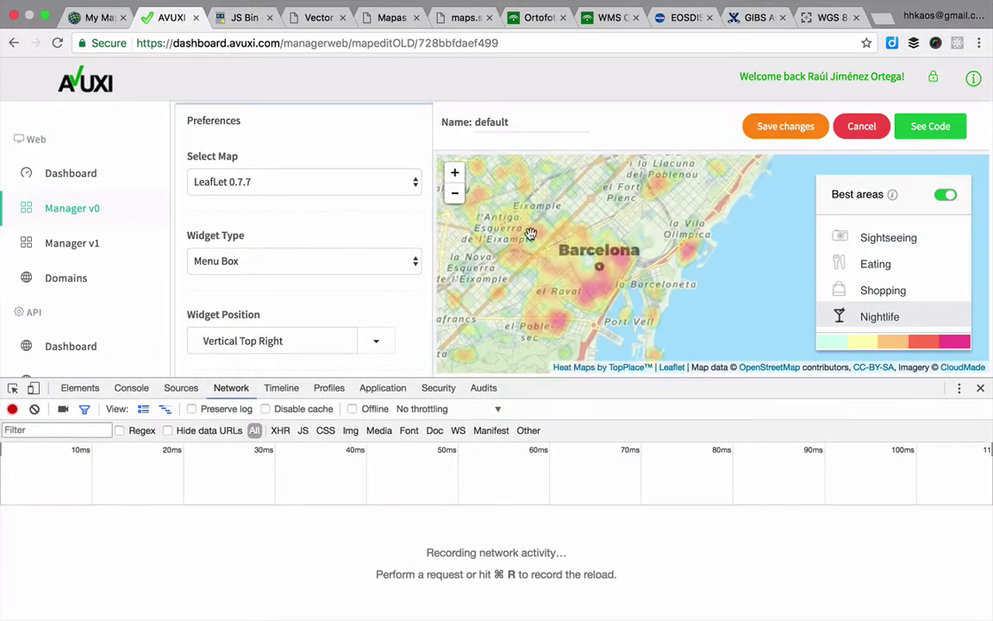
{"action": "scroll", "coordinate": [552, 240], "scroll_direction": "up", "scroll_amount": 3}
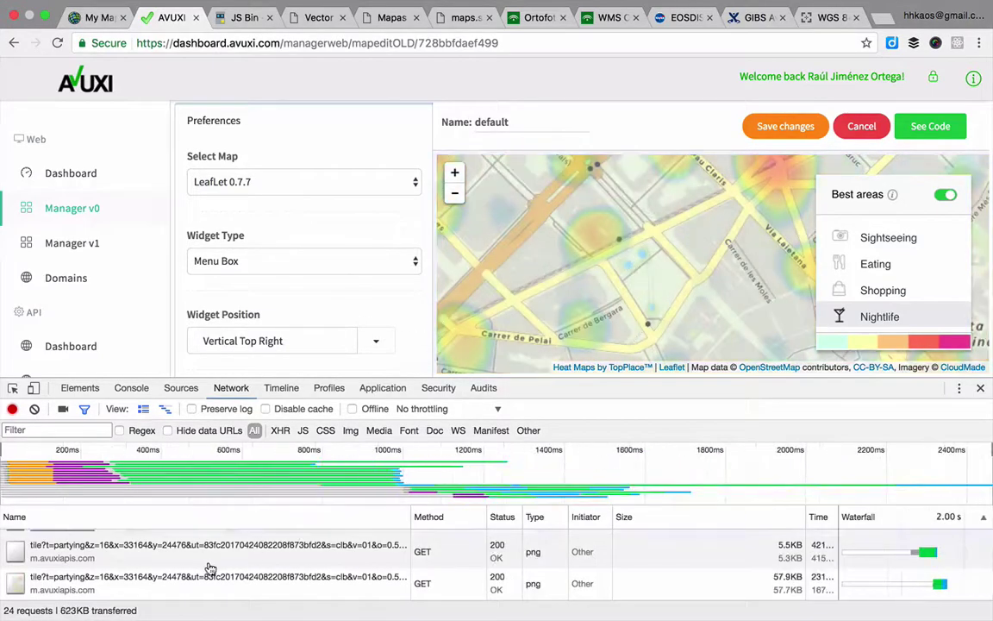
{"action": "left_click", "coordinate": [74, 591]}
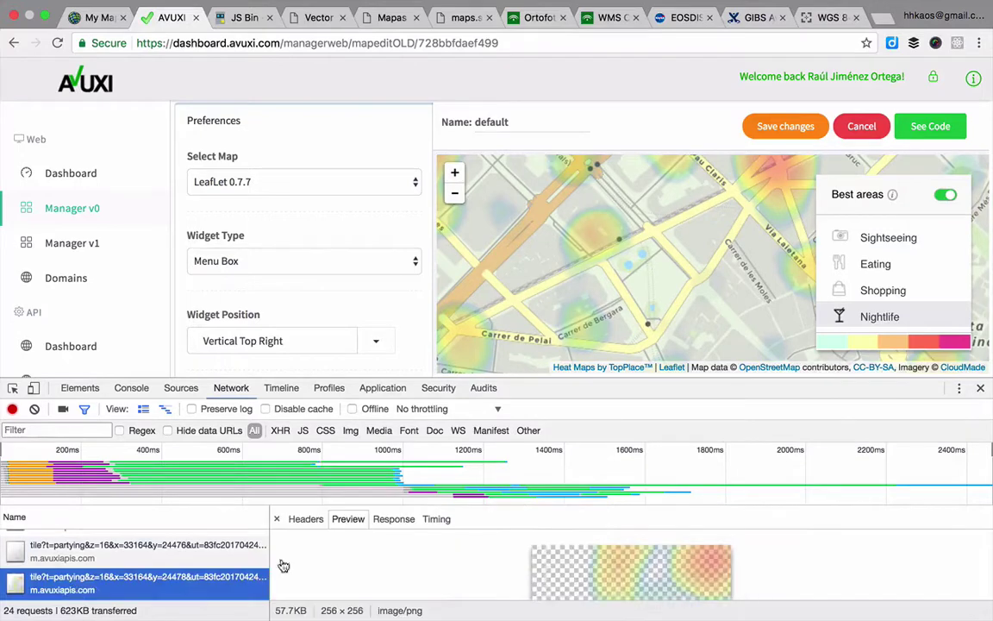
{"action": "left_click_drag", "start_coordinate": [608, 387], "coordinate": [608, 339]}
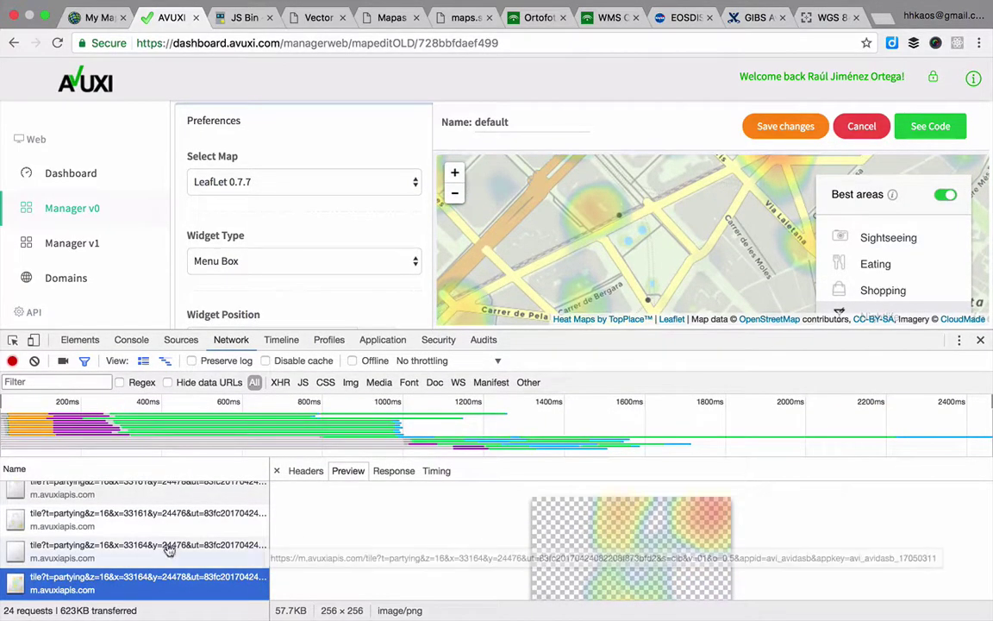
Step: Open the previewed heat map tile in a new tab and examine the t=partying parameter in its URL
{"action": "right_click", "coordinate": [129, 578]}
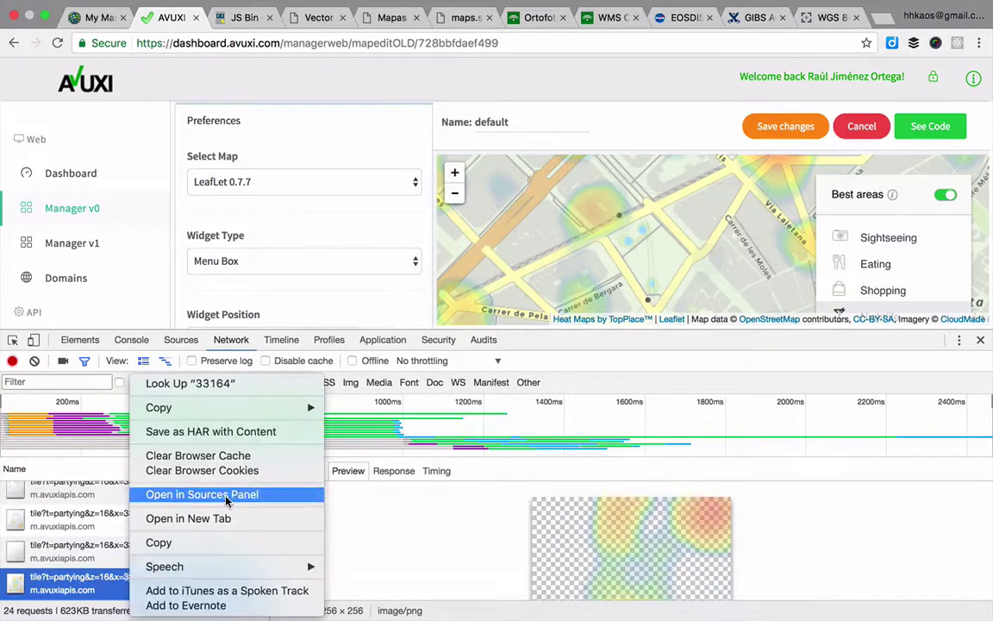
{"action": "left_click", "coordinate": [208, 518]}
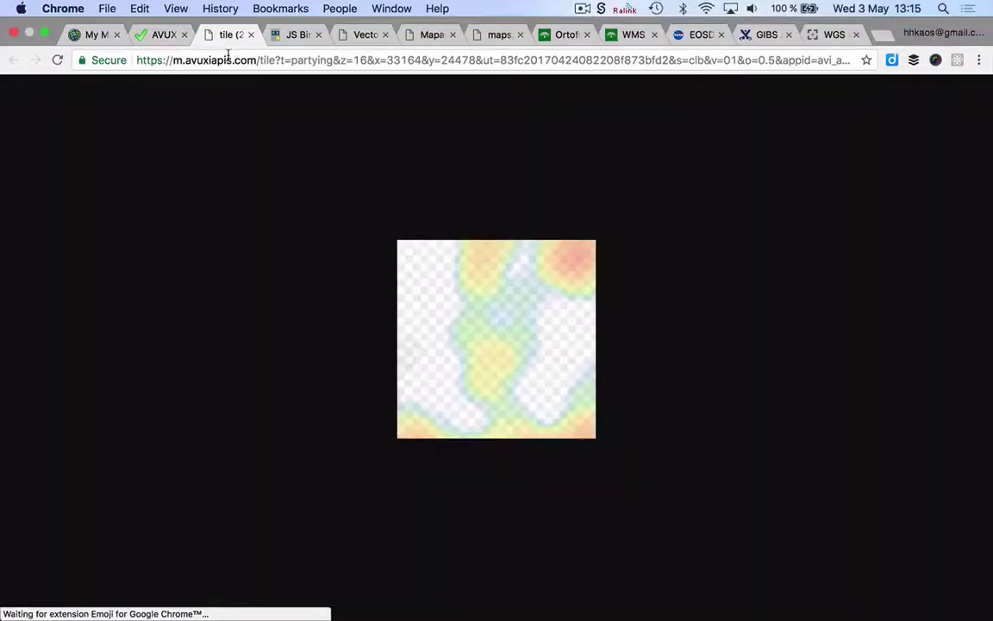
{"action": "left_click", "coordinate": [225, 59]}
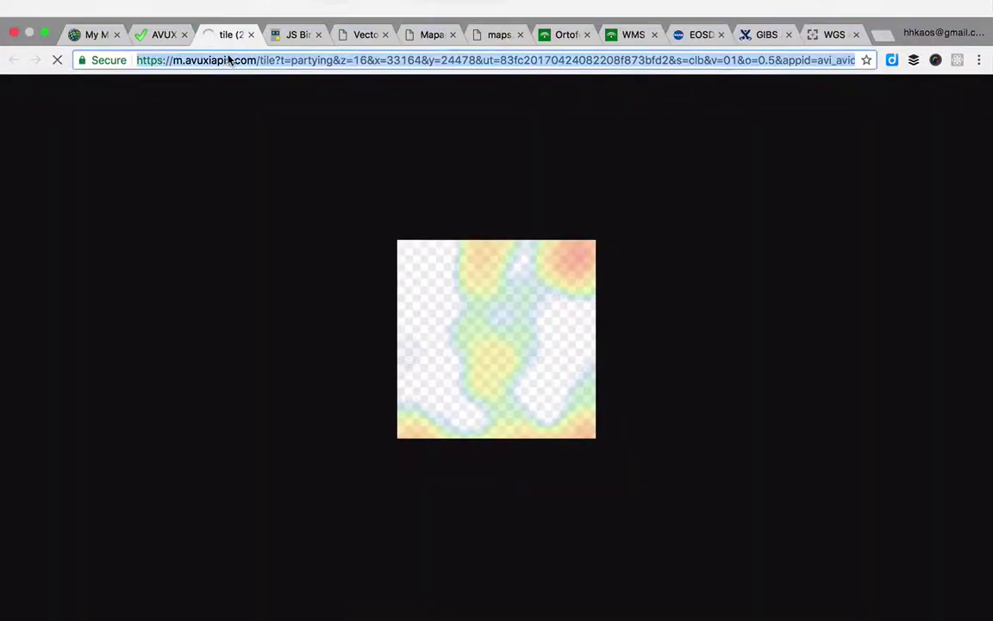
{"action": "left_click", "coordinate": [284, 43]}
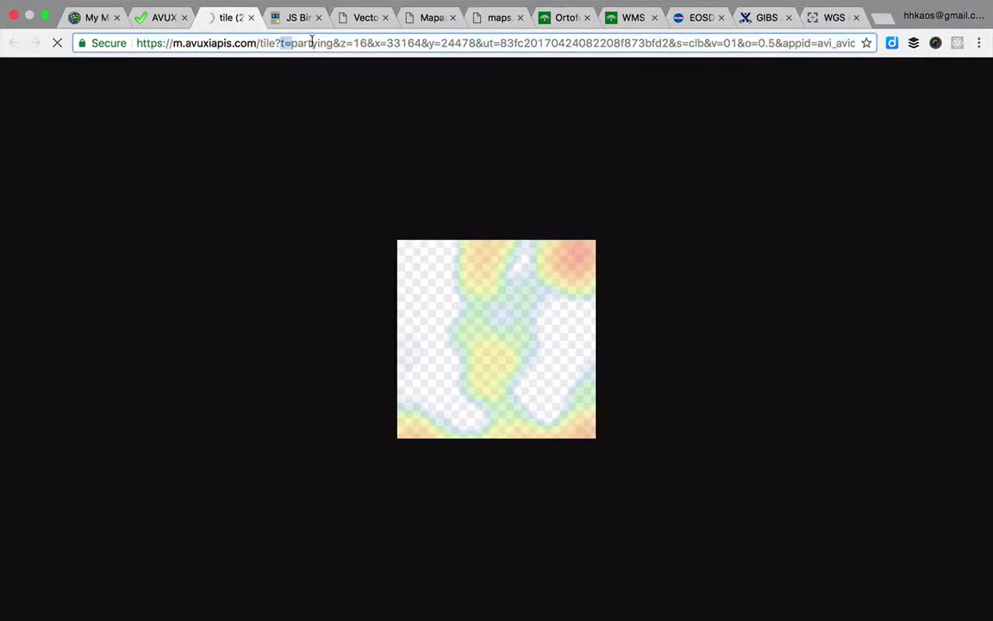
{"action": "double_click", "coordinate": [311, 42]}
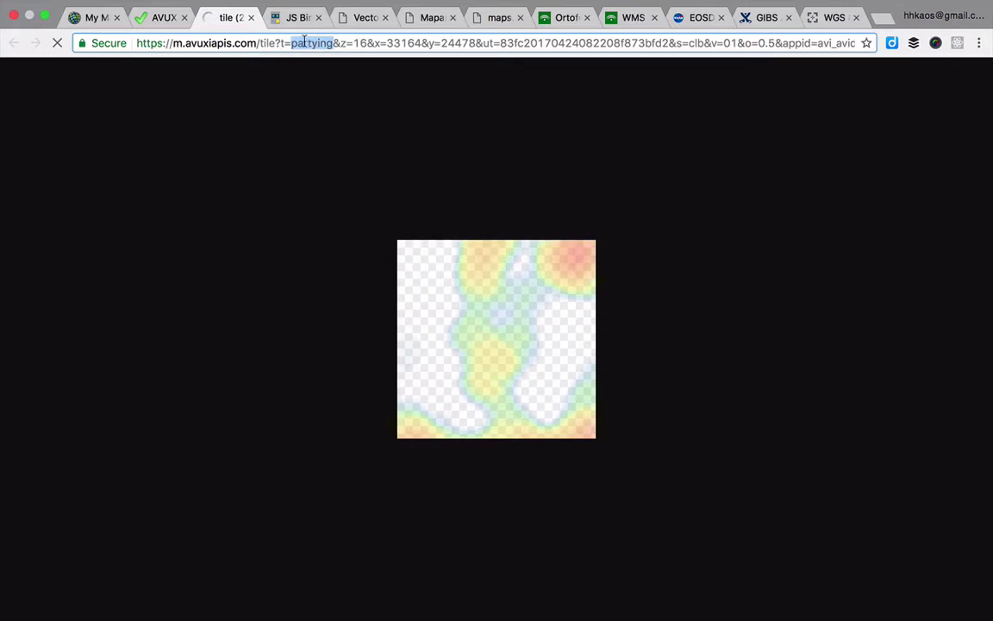
{"action": "left_click", "coordinate": [293, 42]}
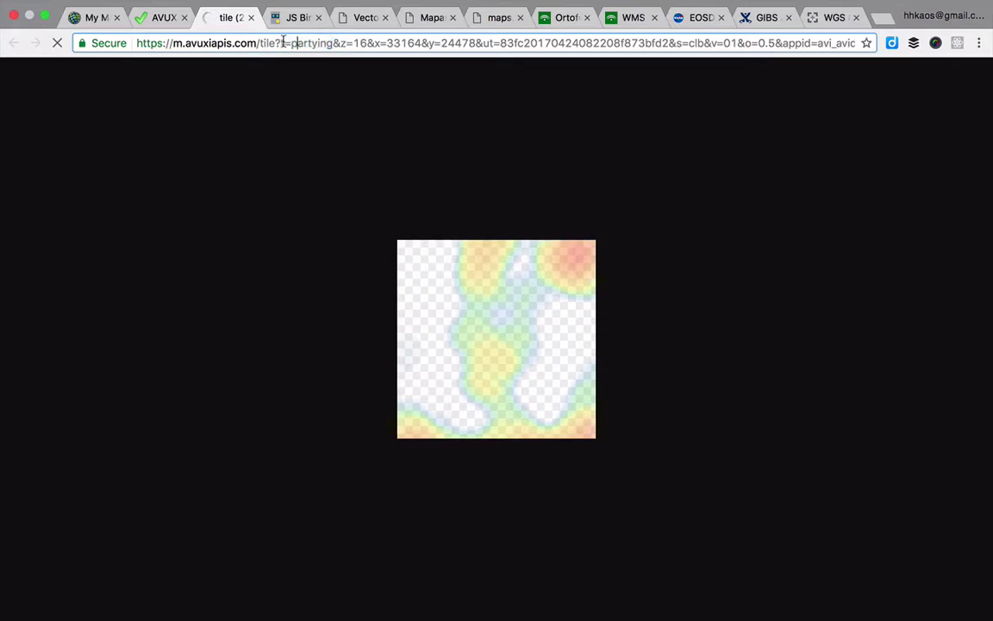
{"action": "double_click", "coordinate": [323, 43]}
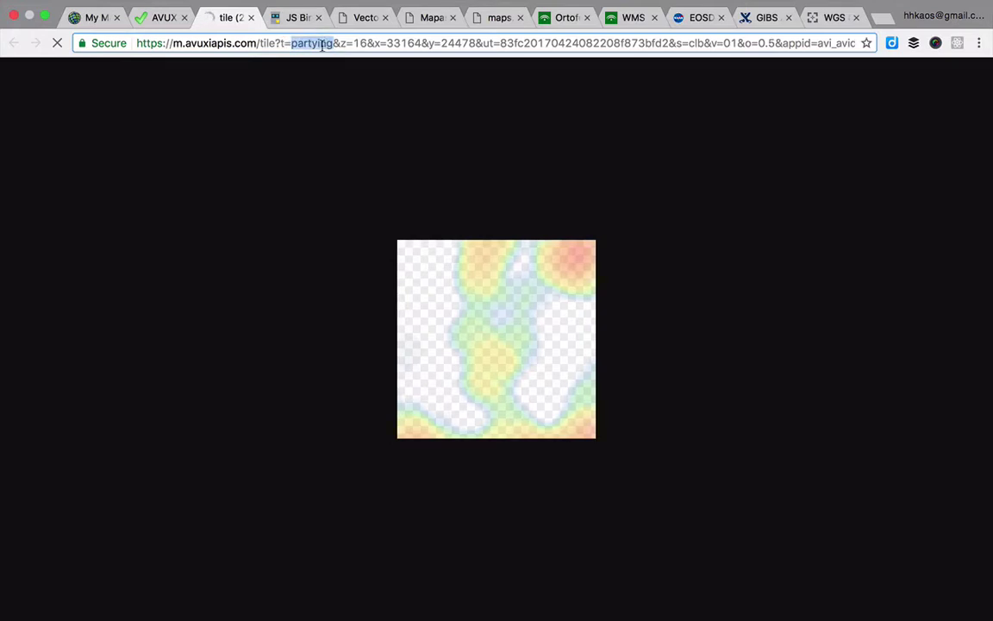
Step: Compare the tile URL's parameters with the AVUXI map's heat map categories, copy the full tile URL and close the tile page
{"action": "key", "text": "ctrl+shift+Tab"}
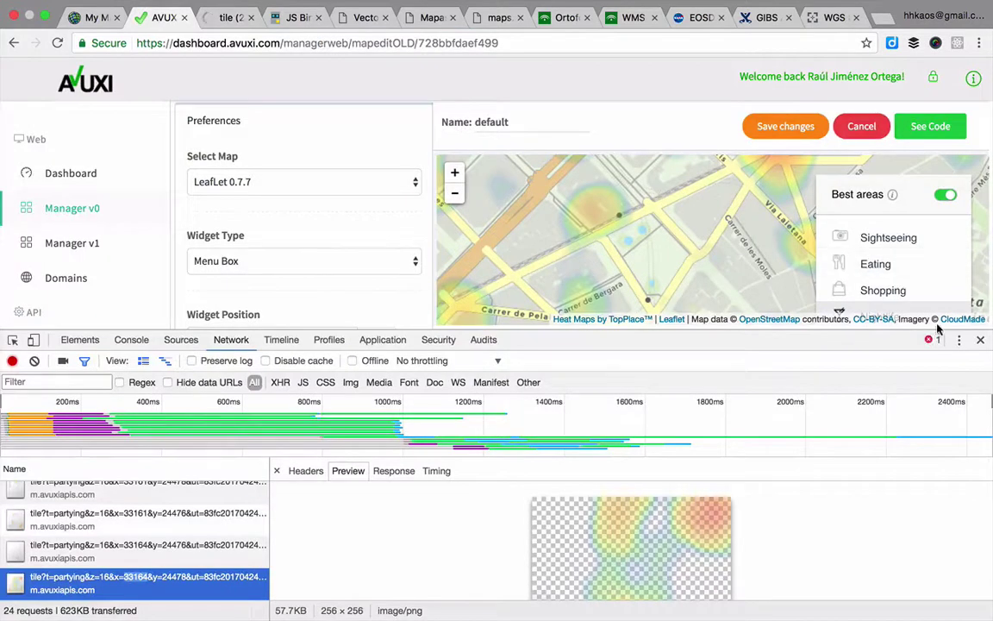
{"action": "left_click_drag", "start_coordinate": [882, 372], "coordinate": [881, 368]}
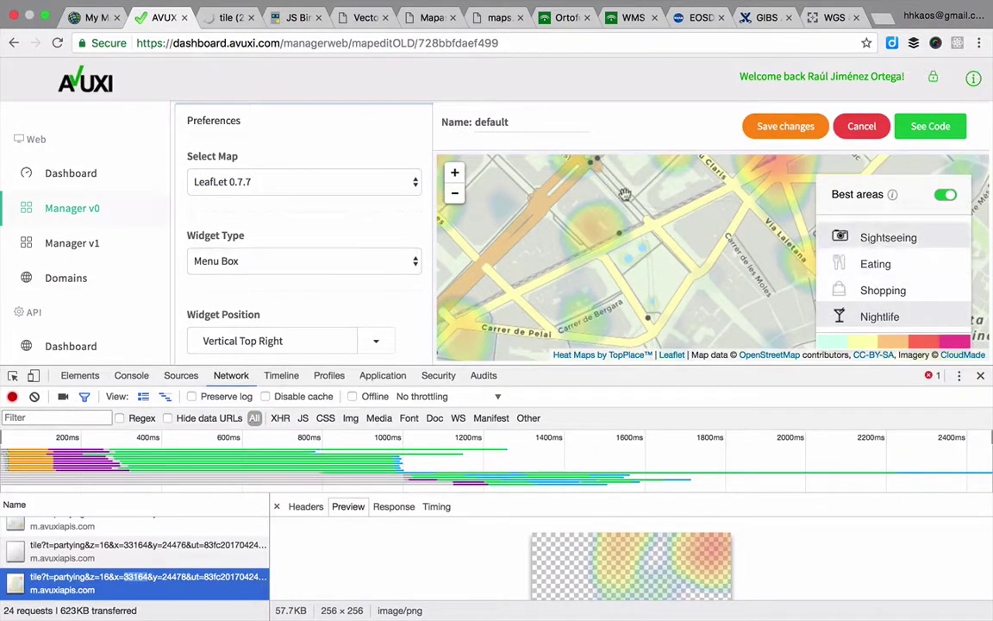
{"action": "left_click", "coordinate": [215, 19]}
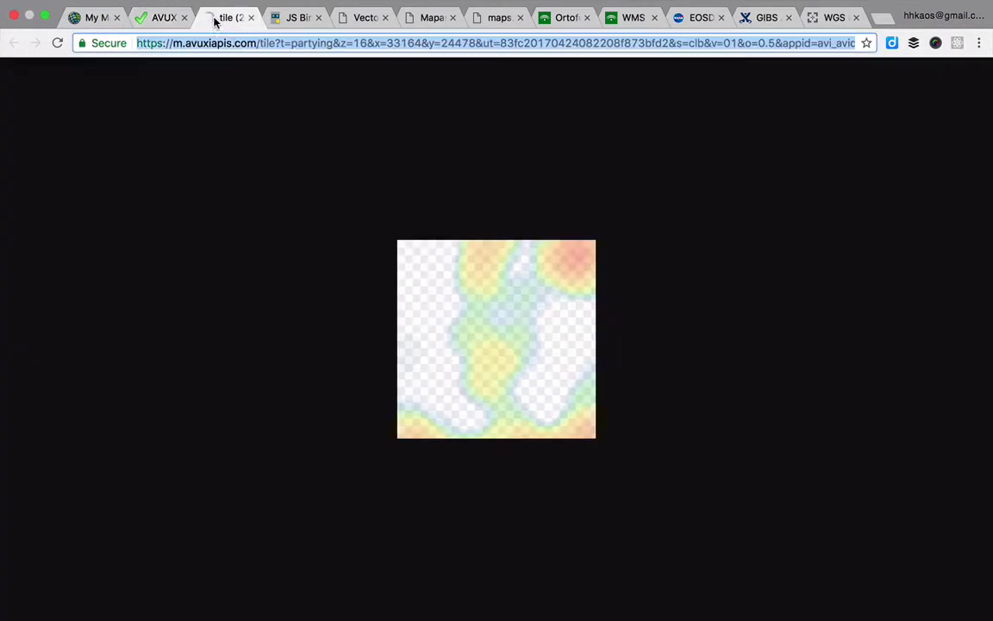
{"action": "left_click", "coordinate": [279, 44]}
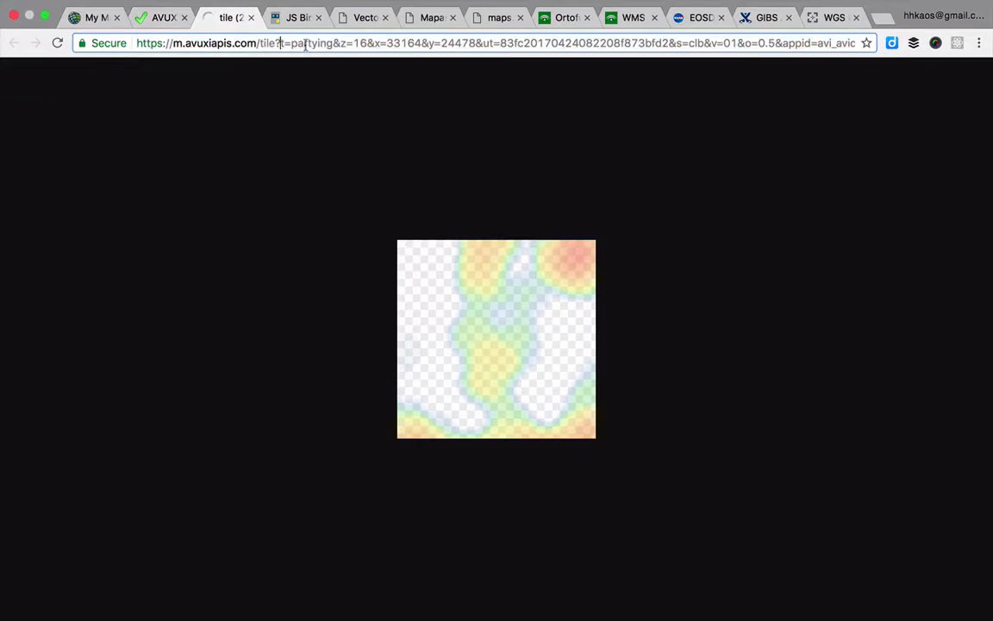
{"action": "left_click", "coordinate": [425, 43]}
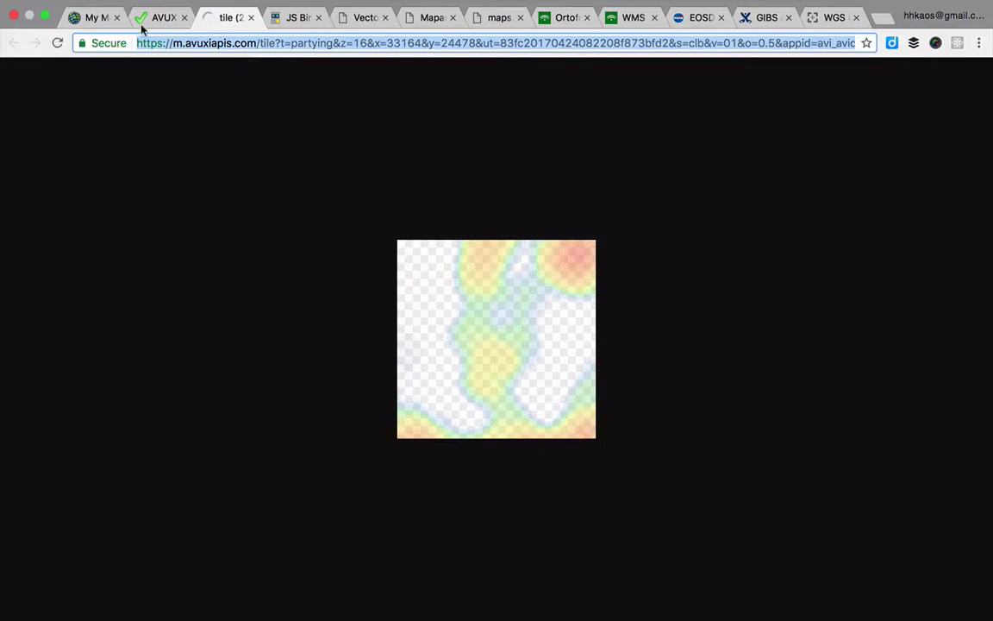
{"action": "key", "text": "super+w"}
Step: In My Map, start adding a tile layer from the web and paste the copied AVUXI tile address as its URL
{"action": "left_click", "coordinate": [86, 18]}
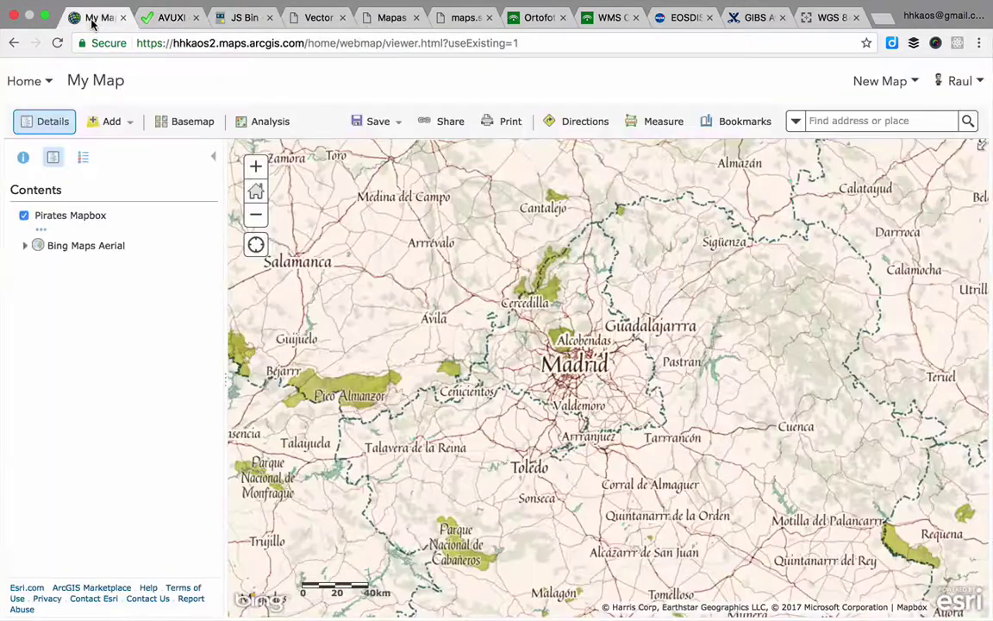
{"action": "left_click", "coordinate": [23, 216]}
{"action": "left_click", "coordinate": [23, 217]}
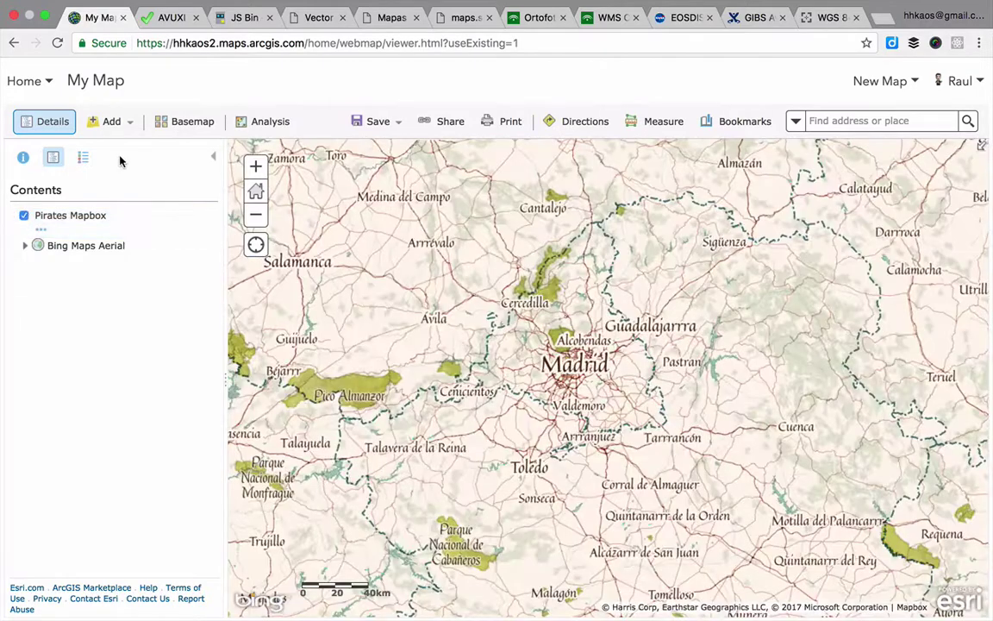
{"action": "left_click", "coordinate": [102, 122]}
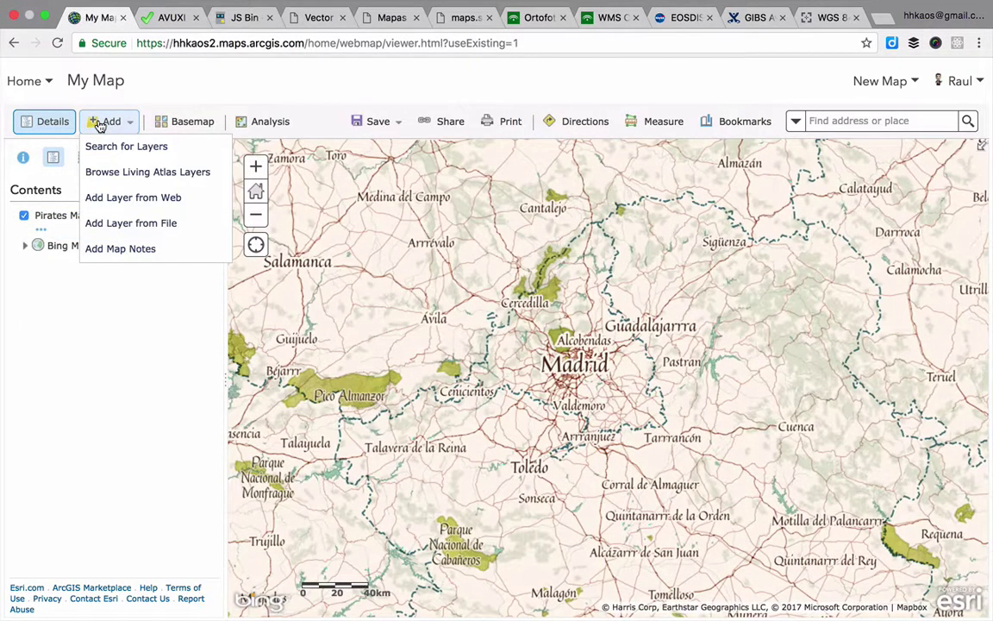
{"action": "left_click", "coordinate": [107, 198]}
{"action": "left_click", "coordinate": [409, 317]}
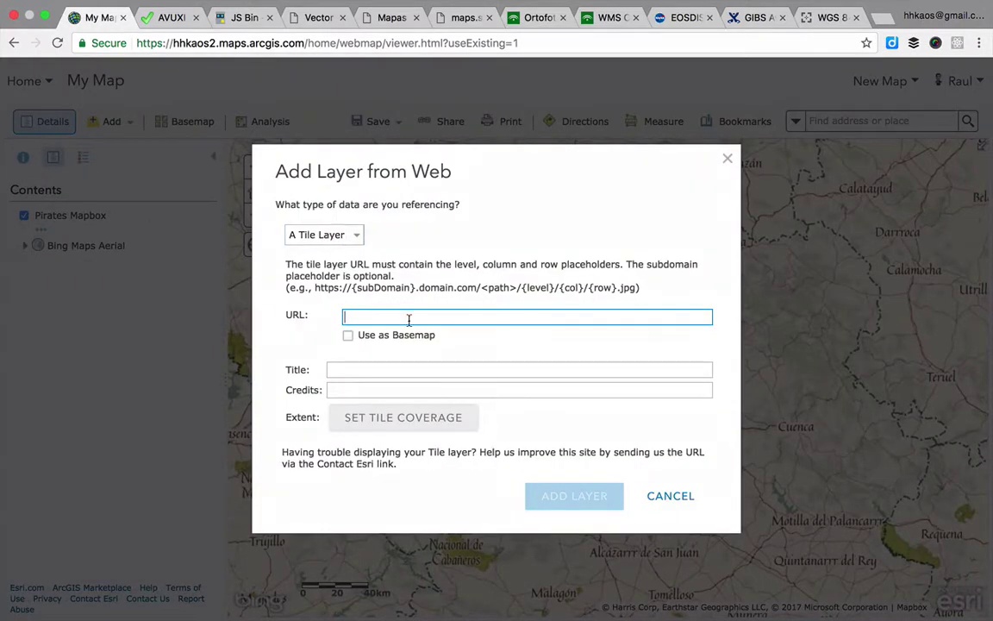
{"action": "key", "text": "super+v"}
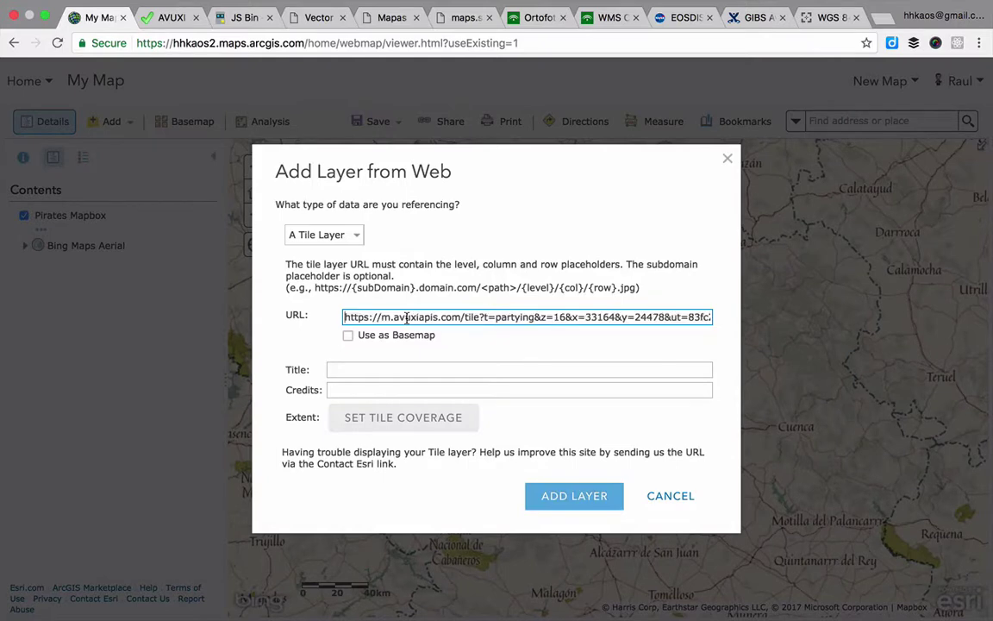
Step: Replace the z, x and y values in the tile layer URL with the placeholders {level}, {col} and {row}
{"action": "double_click", "coordinate": [508, 317]}
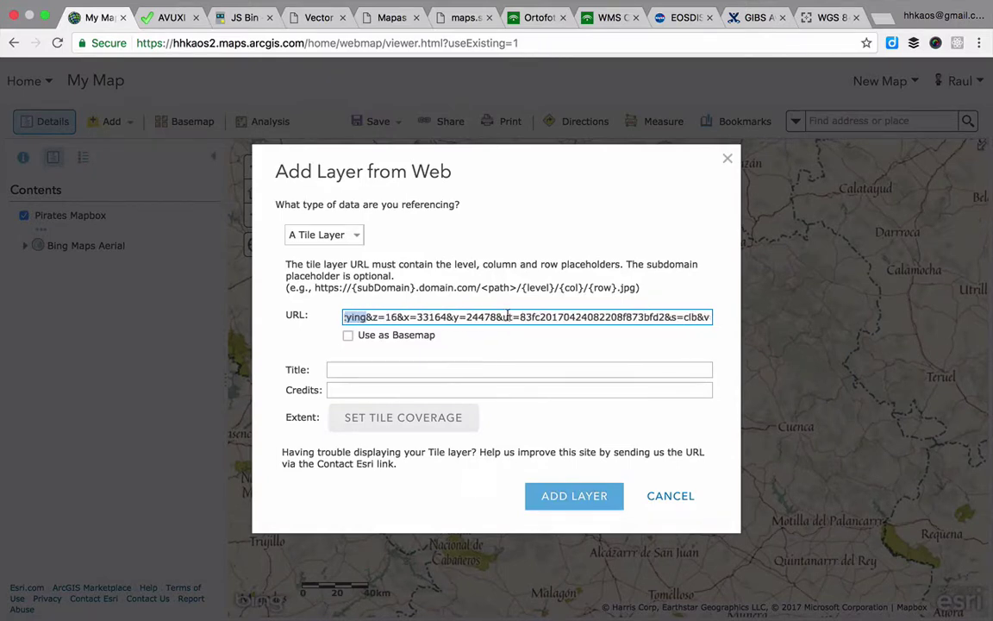
{"action": "left_click", "coordinate": [467, 317]}
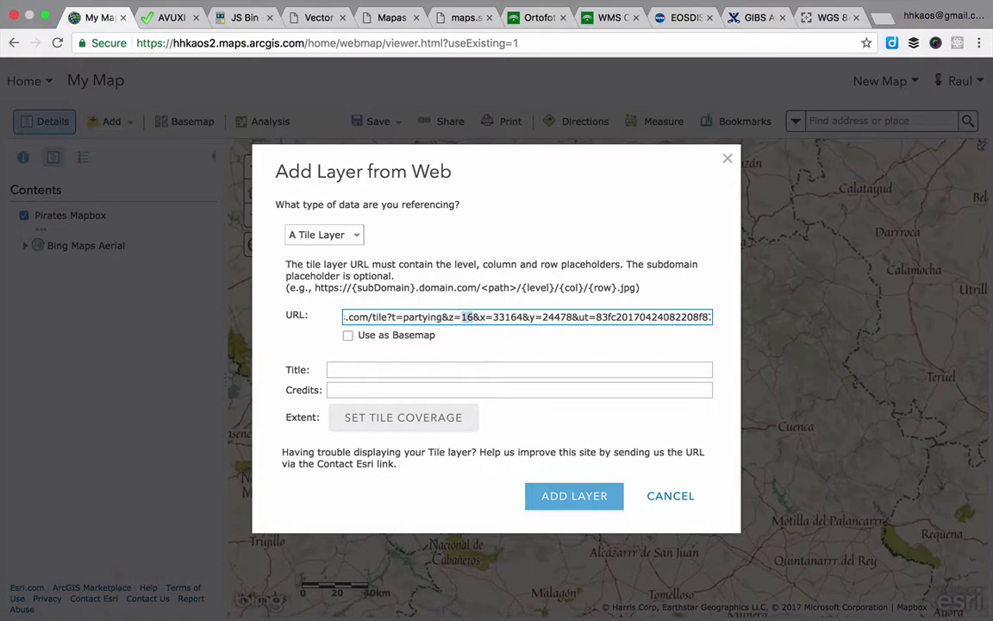
{"action": "type", "text": "{lev"}
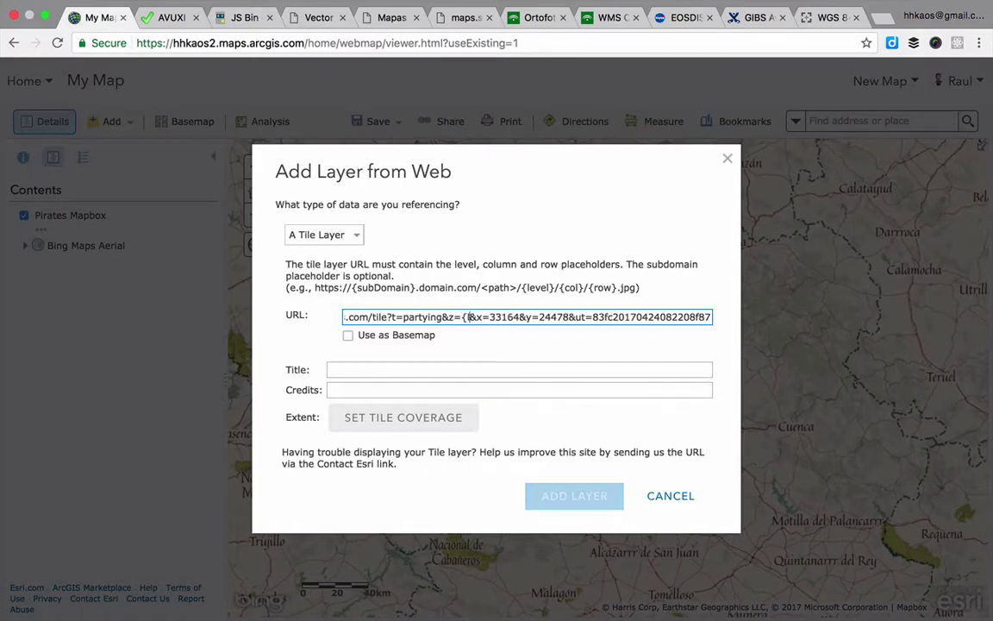
{"action": "type", "text": "el}"}
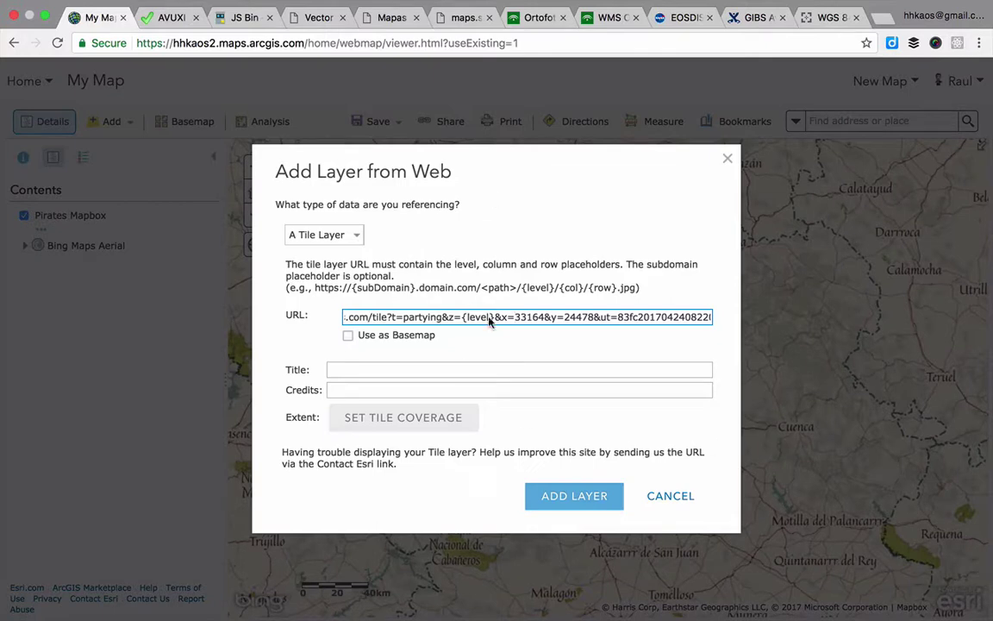
{"action": "double_click", "coordinate": [523, 320]}
{"action": "type", "text": "{col}"}
{"action": "double_click", "coordinate": [571, 317]}
{"action": "type", "text": "r"}
{"action": "key", "text": "BackSpace"}
{"action": "type", "text": "{row}"}
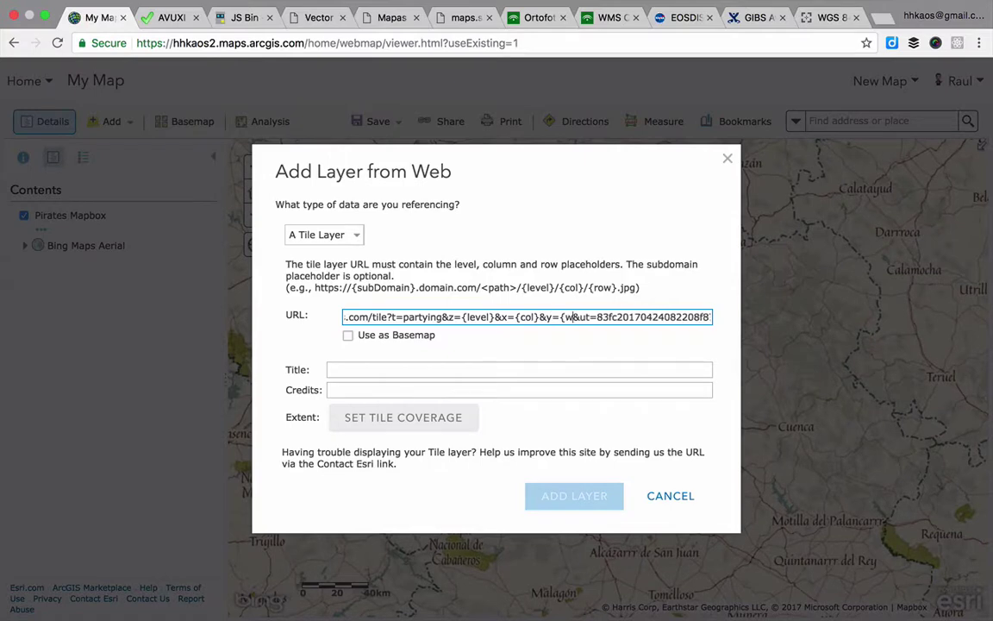
{"action": "key", "text": "super+a"}
Step: Title the tile layer "Avuxi Partying", fill in its credits, and add it to the map
{"action": "left_click", "coordinate": [412, 367]}
{"action": "left_click", "coordinate": [409, 369]}
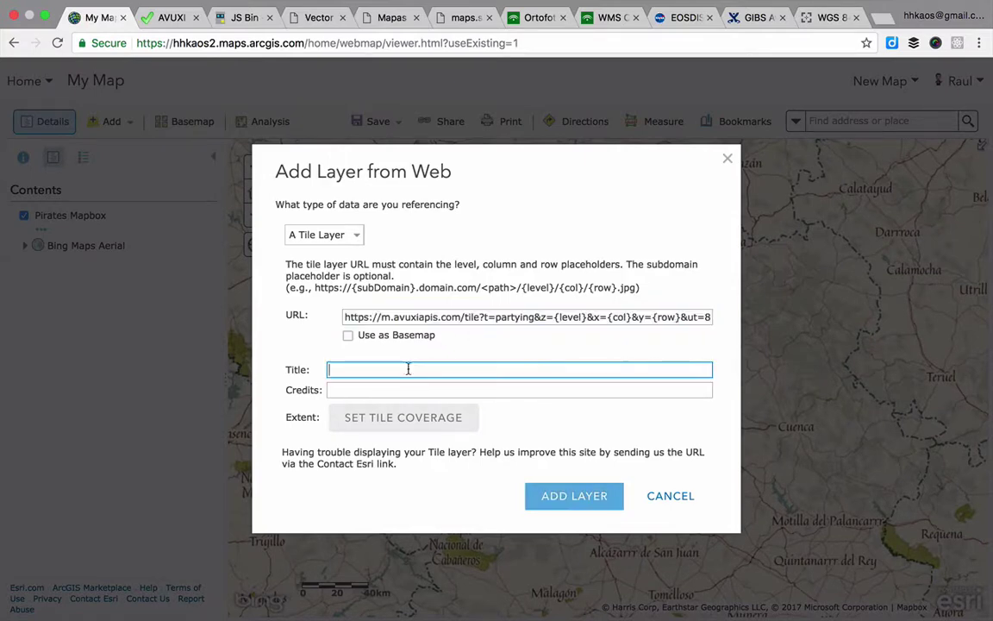
{"action": "key", "text": "Return"}
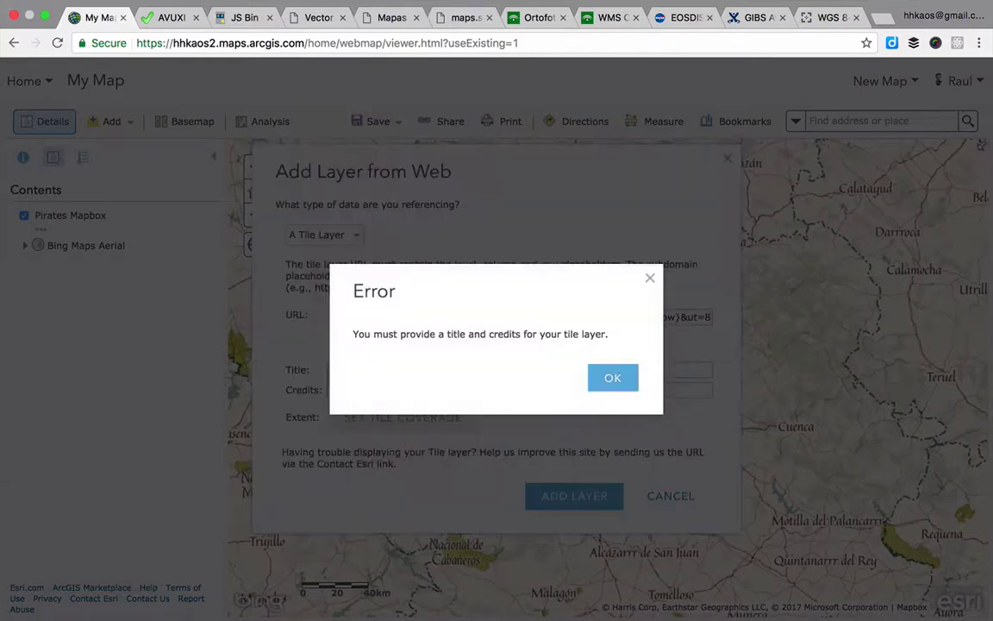
{"action": "type", "text": "Avu"}
{"action": "key", "text": "Return"}
{"action": "type", "text": "ix"}
{"action": "key", "text": "BackSpace"}
{"action": "key", "text": "BackSpace"}
{"action": "type", "text": "xi Partying"}
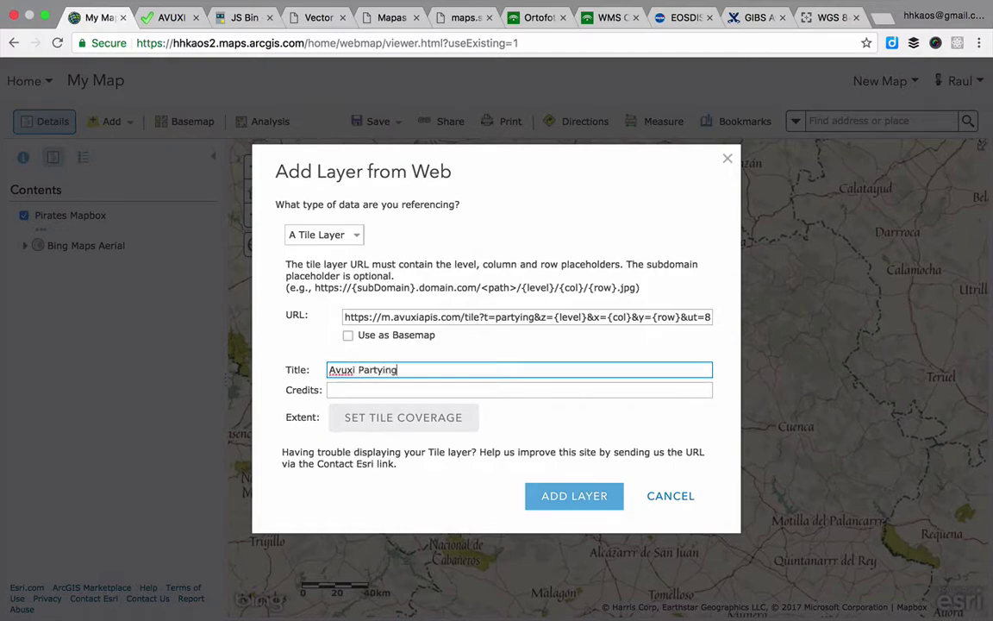
{"action": "key", "text": "Tab"}
{"action": "type", "text": "A"}
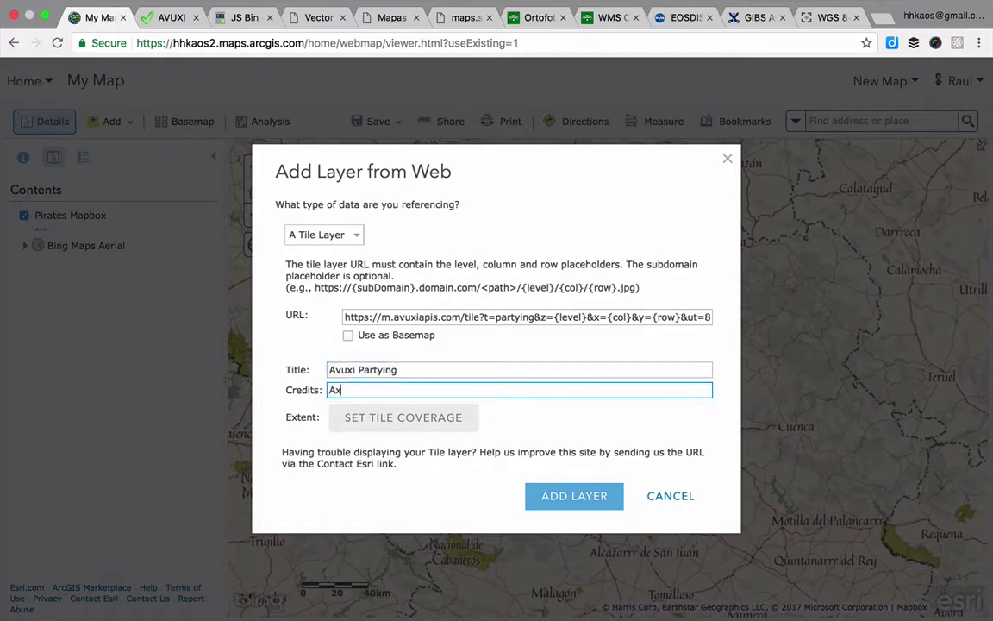
{"action": "key", "text": "Return"}
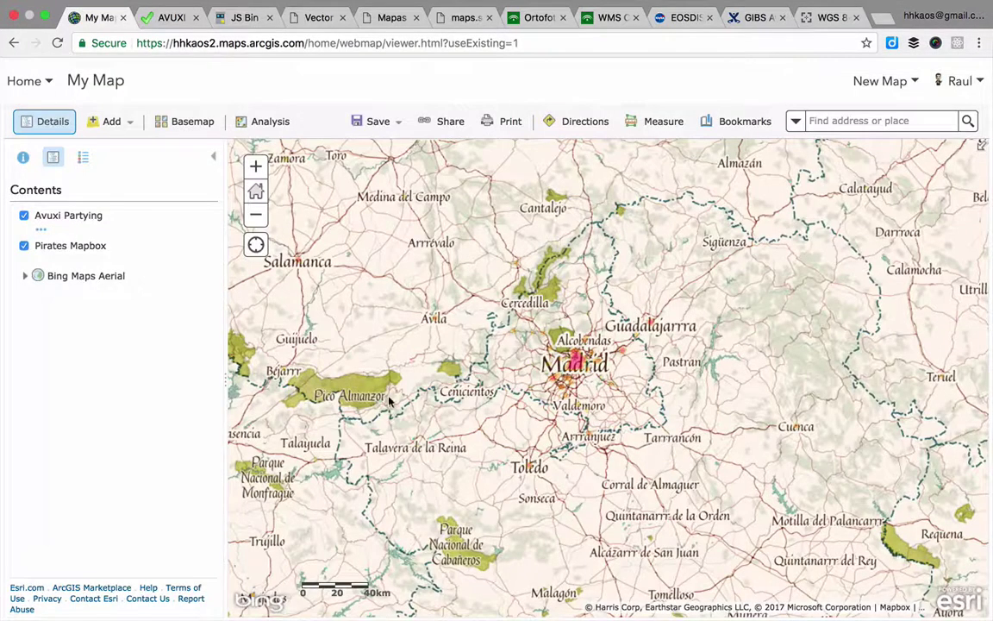
Step: Inspect the Avuxi Partying heat map over central Madrid, and close the developer tools and the AVUXI page
{"action": "scroll", "coordinate": [561, 357], "scroll_direction": "up", "scroll_amount": 5}
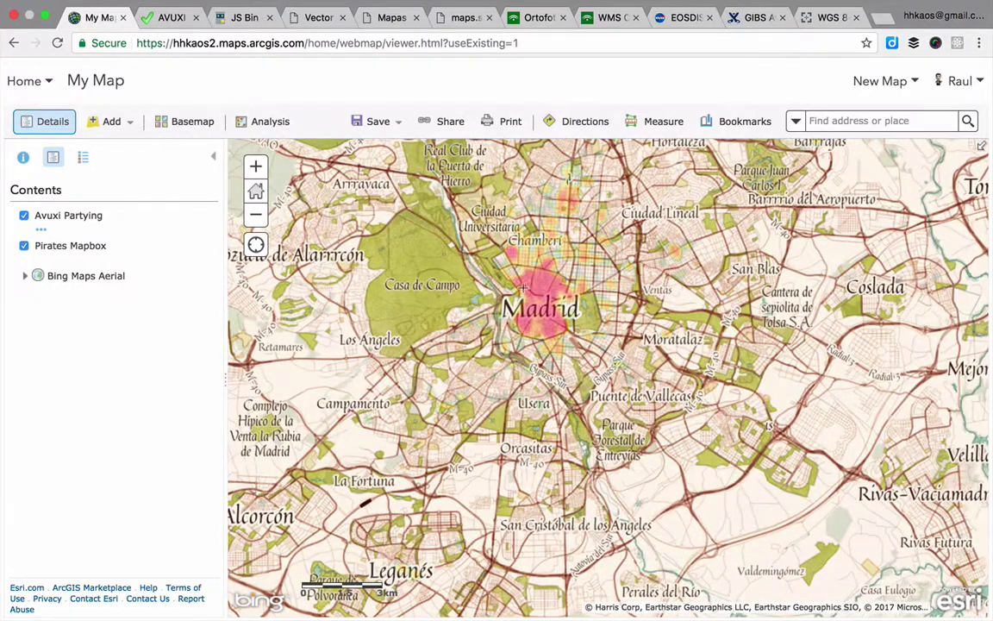
{"action": "scroll", "coordinate": [550, 313], "scroll_direction": "up", "scroll_amount": 4}
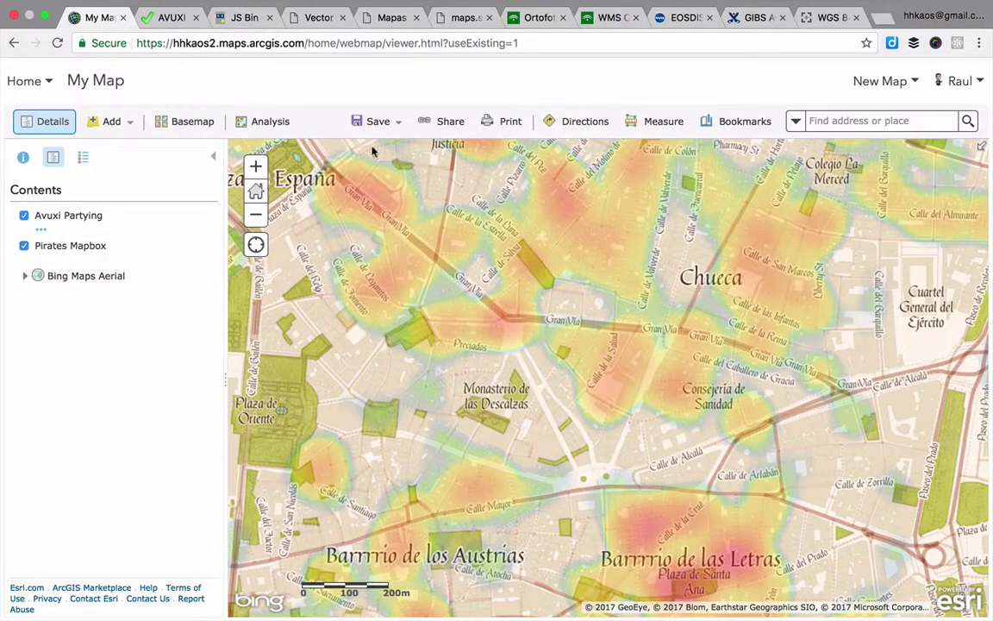
{"action": "left_click", "coordinate": [164, 19]}
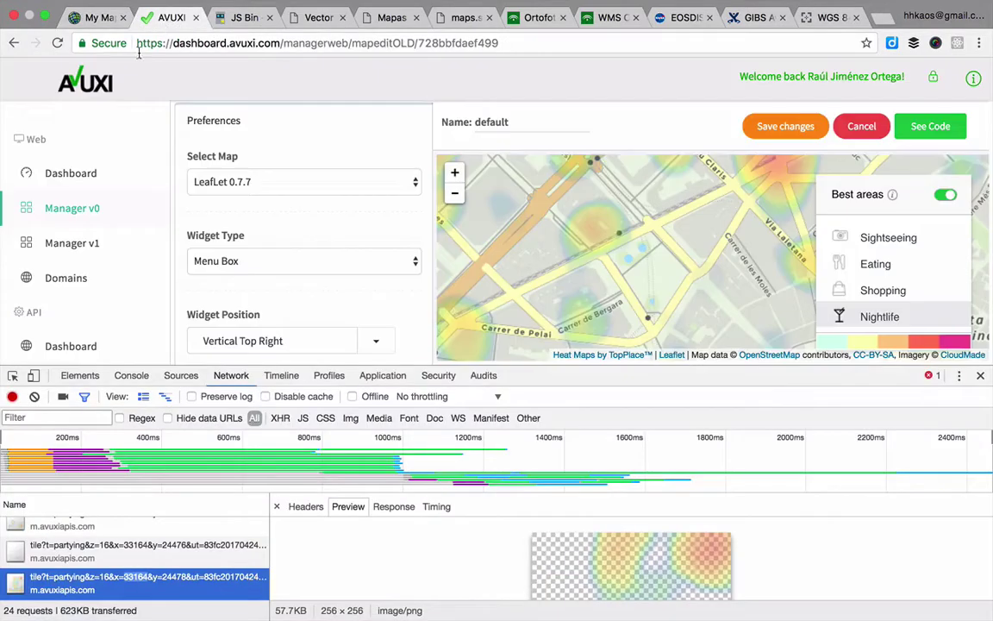
{"action": "left_click", "coordinate": [982, 377]}
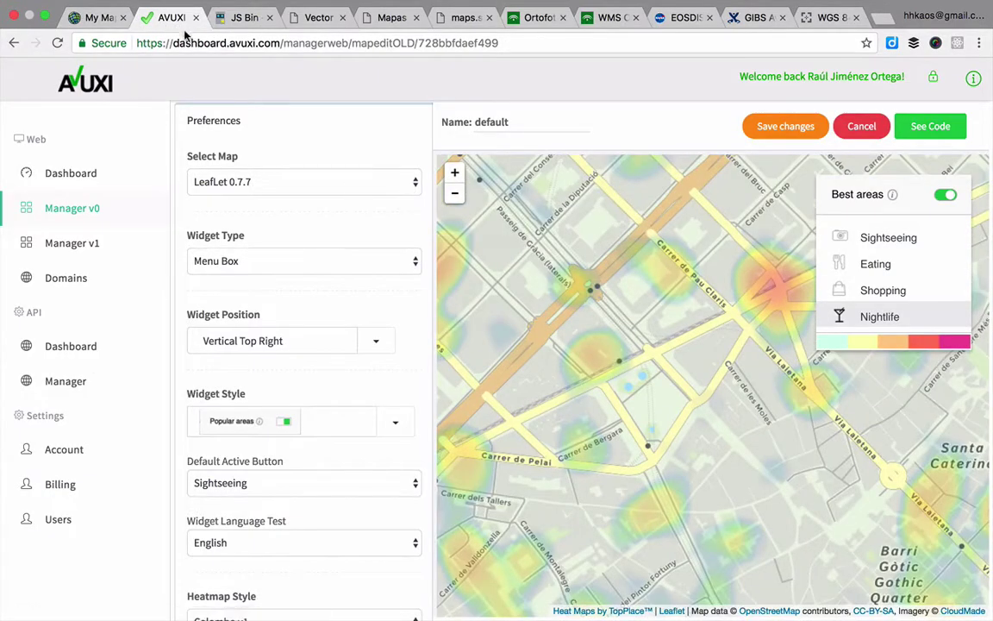
{"action": "left_click", "coordinate": [197, 18]}
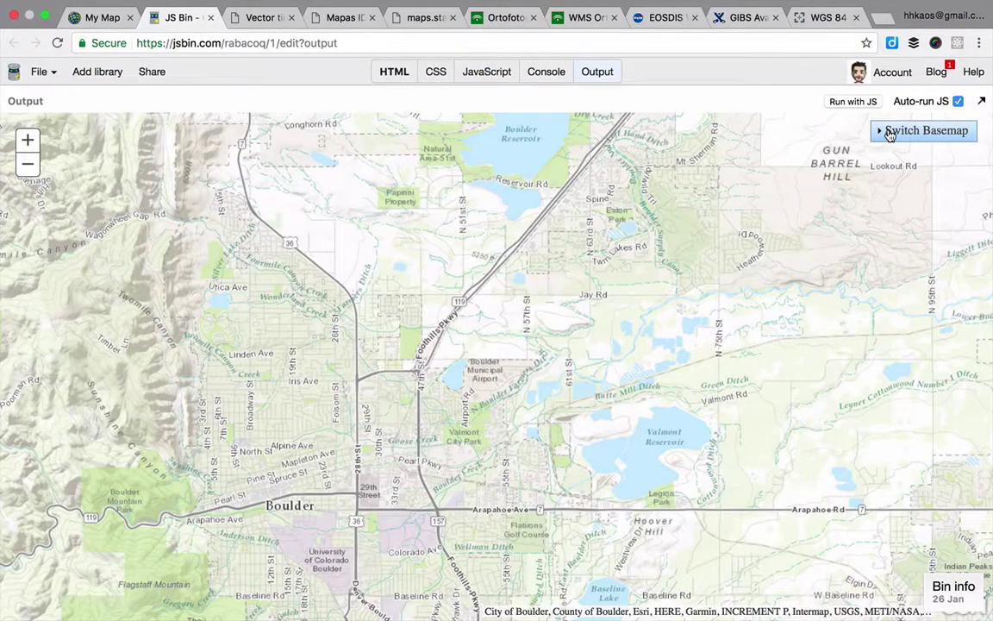
Step: Switch the JS Bin map's basemap to Google Imagery and inspect the satellite imagery around Boulder
{"action": "left_click", "coordinate": [890, 135]}
{"action": "scroll", "coordinate": [845, 232], "scroll_direction": "down", "scroll_amount": 2}
{"action": "scroll", "coordinate": [845, 235], "scroll_direction": "down", "scroll_amount": 3}
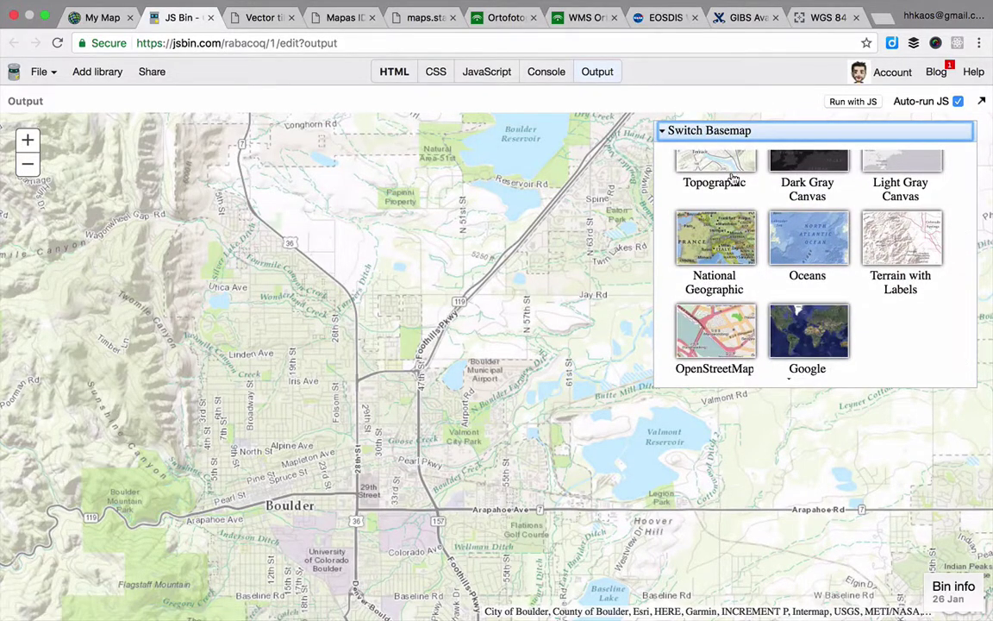
{"action": "scroll", "coordinate": [794, 295], "scroll_direction": "down", "scroll_amount": 1}
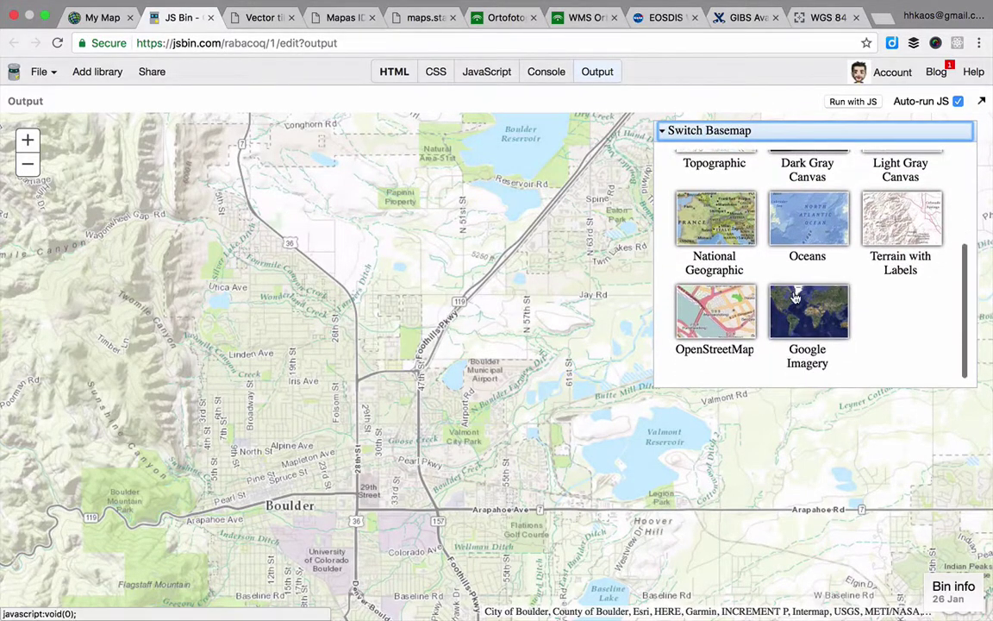
{"action": "left_click", "coordinate": [794, 296]}
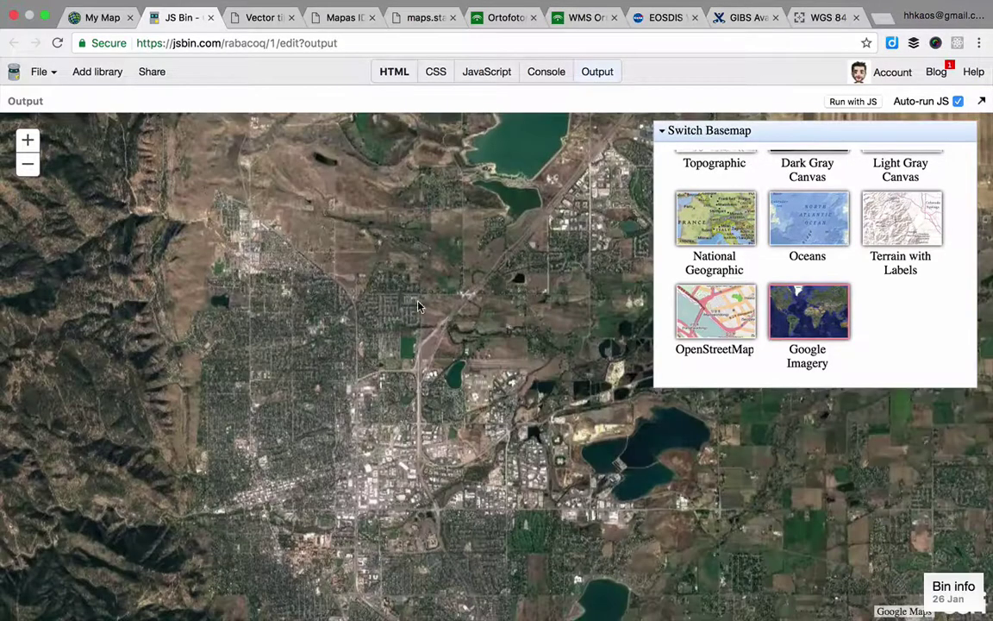
{"action": "scroll", "coordinate": [457, 366], "scroll_direction": "down", "scroll_amount": 1}
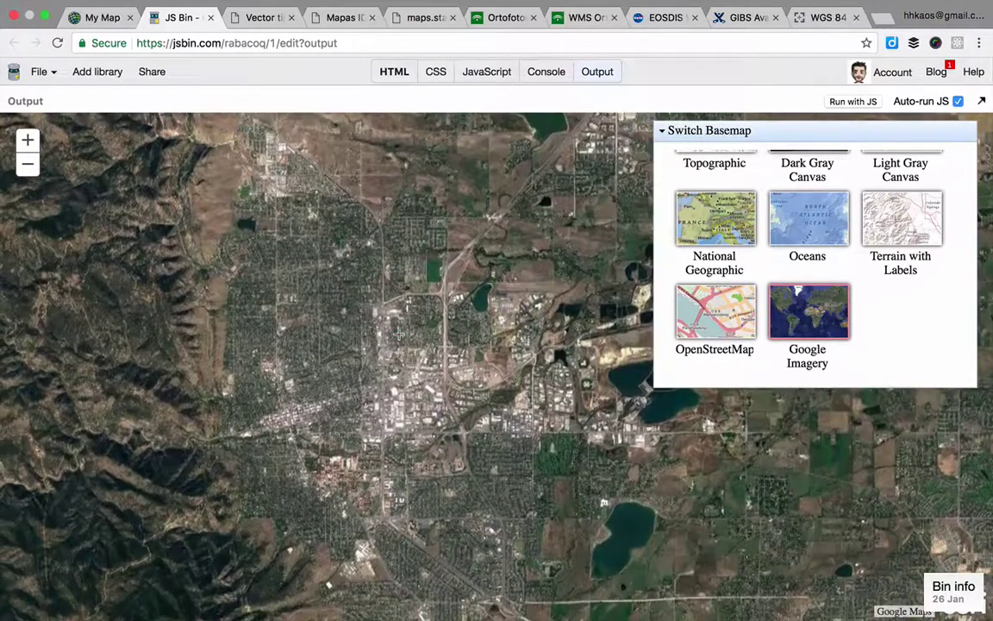
{"action": "scroll", "coordinate": [446, 375], "scroll_direction": "up", "scroll_amount": 3}
{"action": "scroll", "coordinate": [414, 357], "scroll_direction": "down", "scroll_amount": 3}
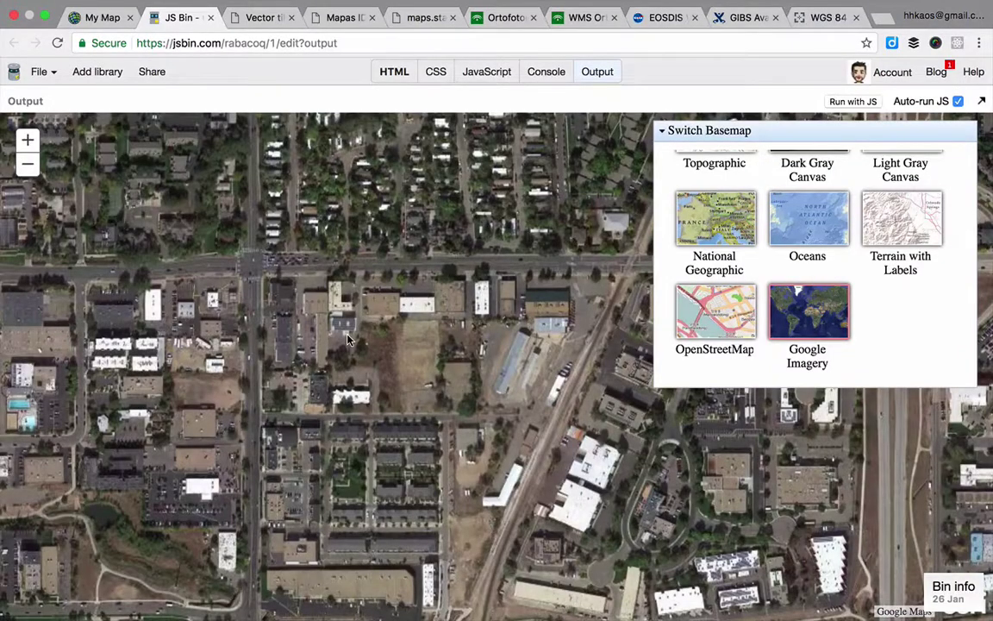
Step: Record the network requests while panning the Google Imagery map, open the first tile request in a new tab and select its full URL
{"action": "key", "text": "super+alt+i"}
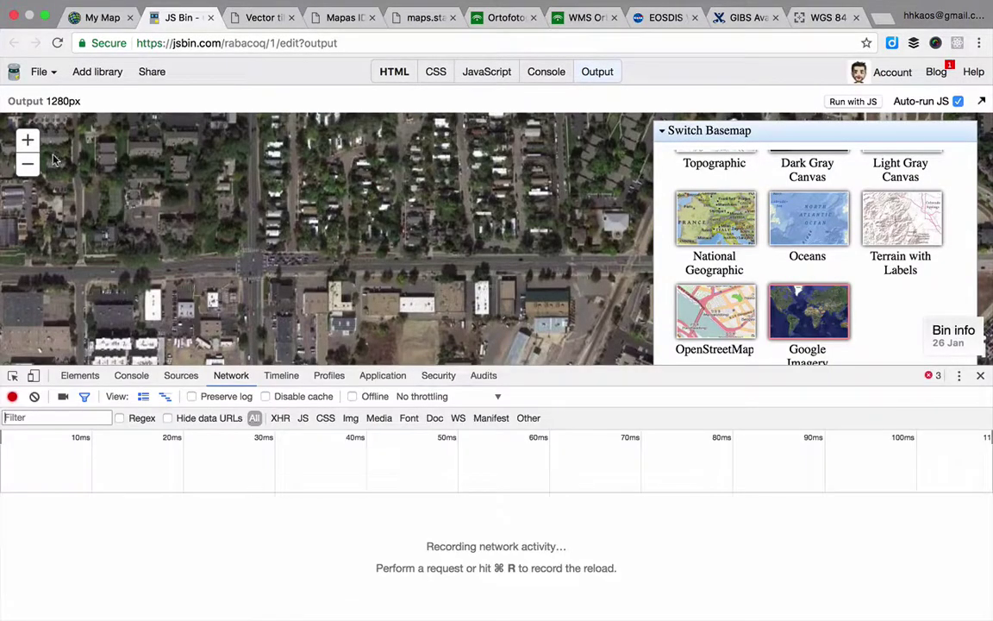
{"action": "left_click_drag", "start_coordinate": [621, 233], "coordinate": [315, 230]}
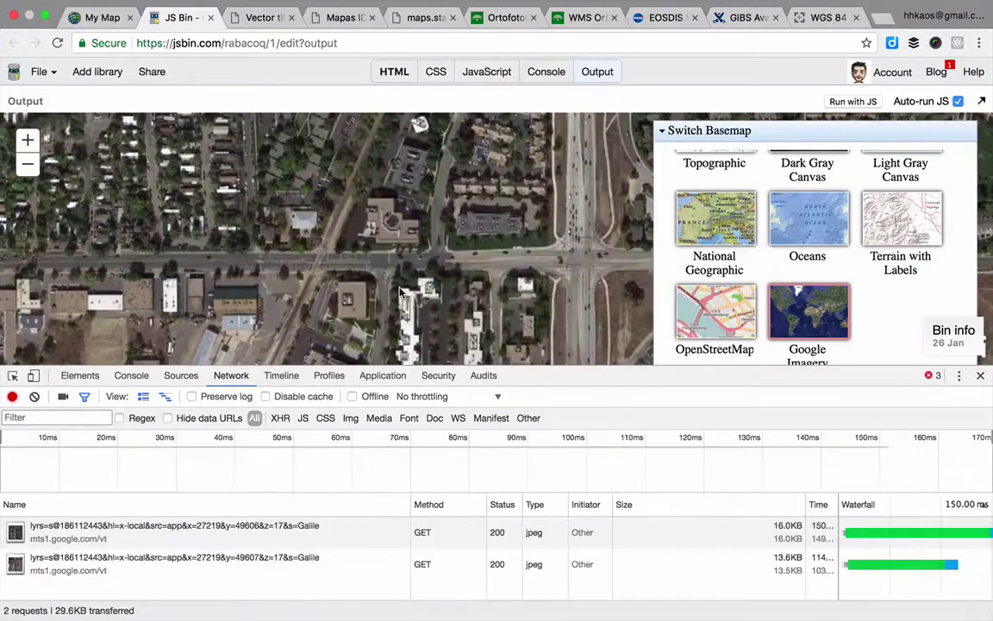
{"action": "right_click", "coordinate": [84, 539]}
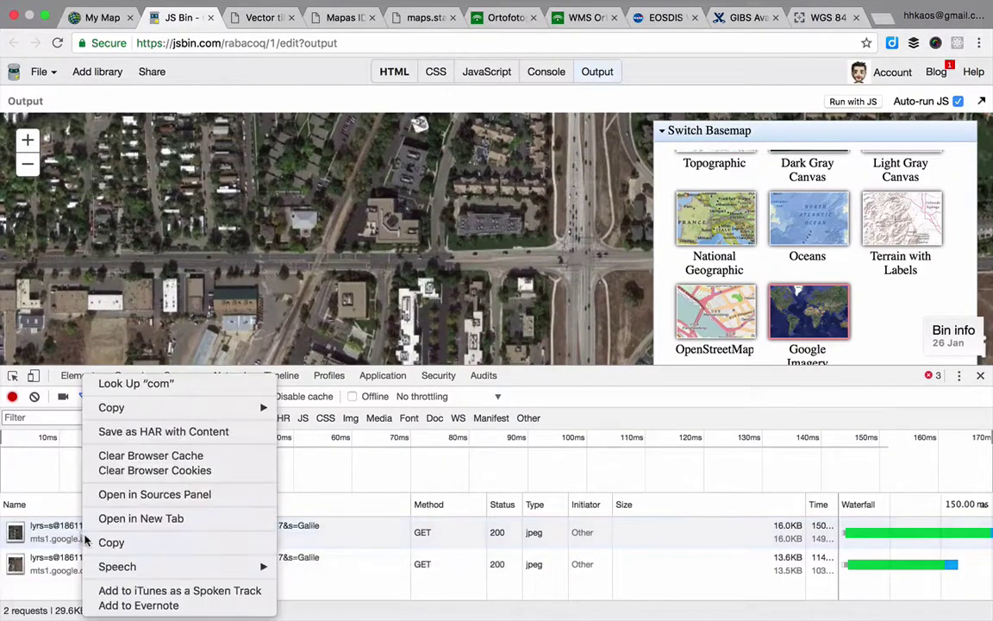
{"action": "left_click", "coordinate": [155, 518]}
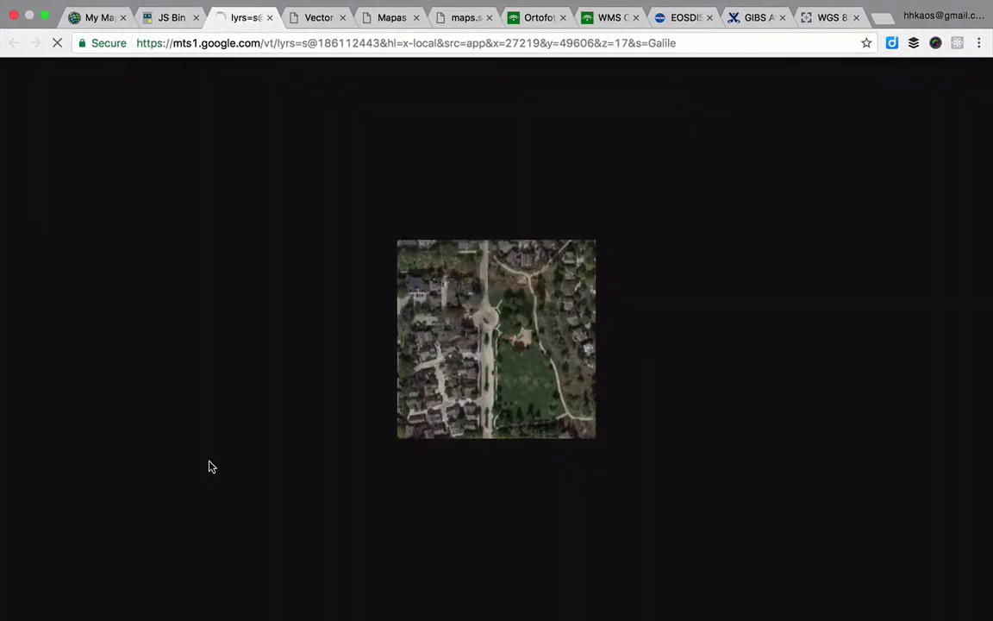
{"action": "key", "text": "super+l"}
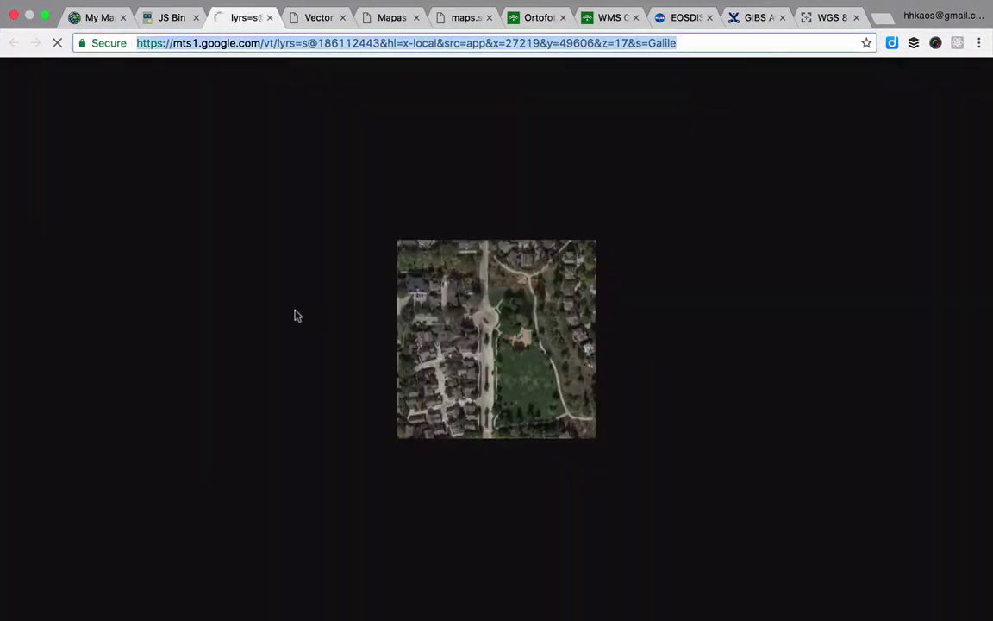
Step: Copy the Google tile URL, close its tab, and paste it as the URL of a new web tile layer in My Map
{"action": "left_click", "coordinate": [516, 42]}
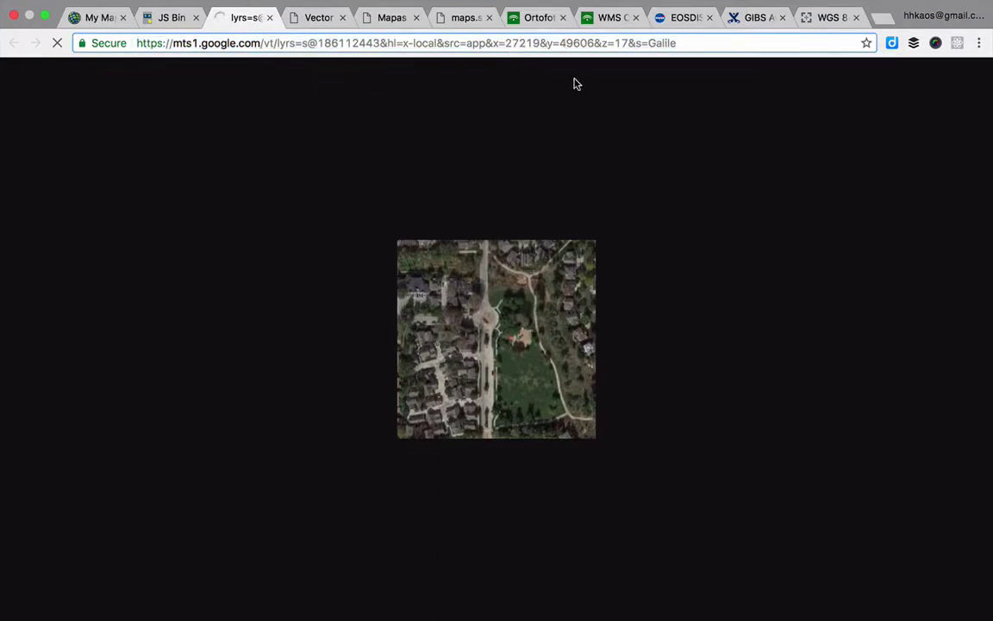
{"action": "triple_click", "coordinate": [563, 40]}
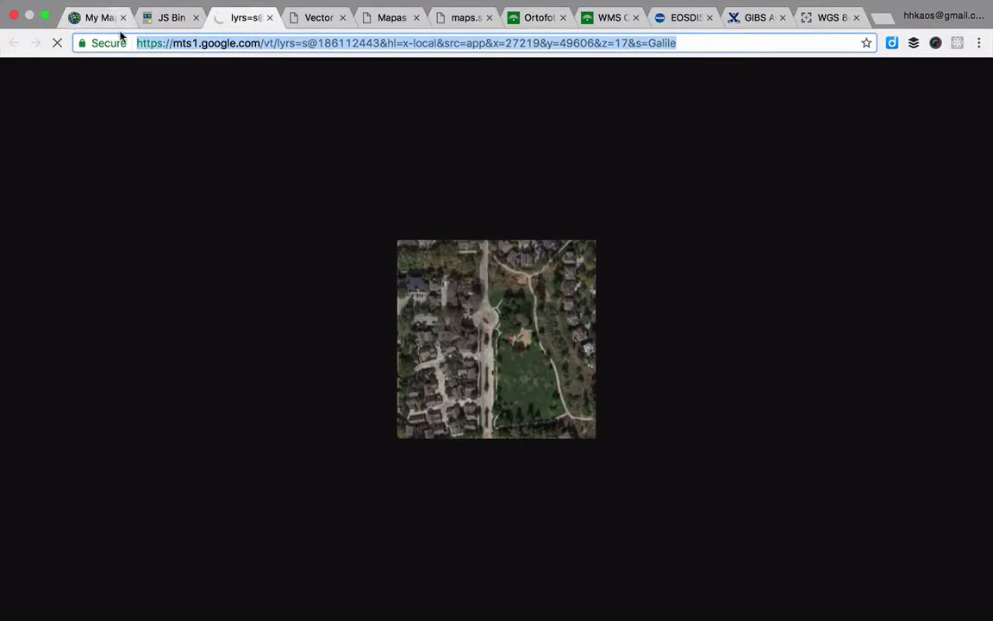
{"action": "key", "text": "ctrl+w"}
{"action": "left_click", "coordinate": [89, 21]}
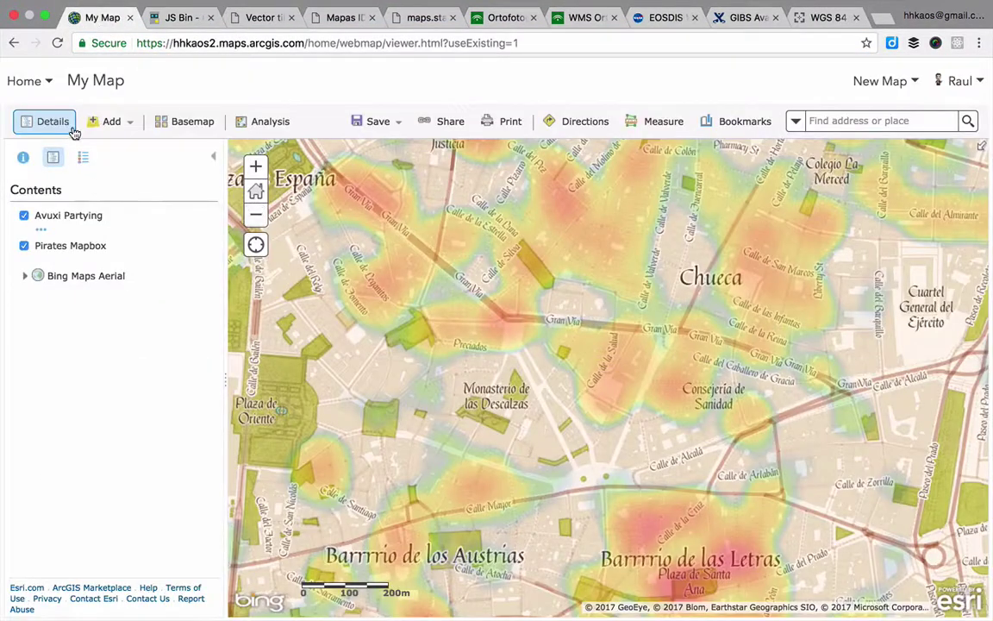
{"action": "left_click", "coordinate": [110, 122]}
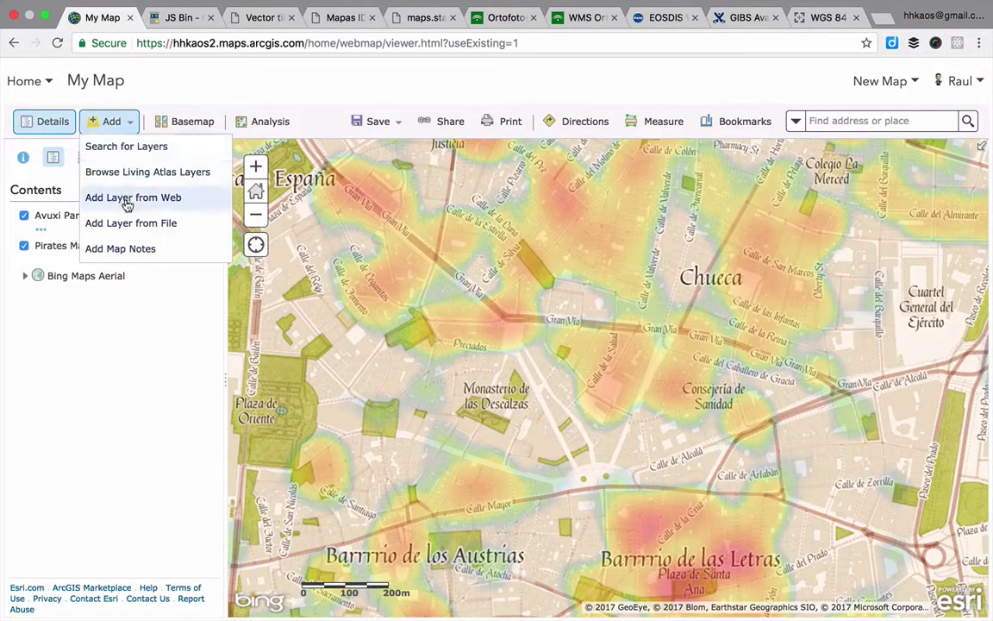
{"action": "left_click", "coordinate": [124, 197]}
{"action": "left_click", "coordinate": [378, 317]}
{"action": "key", "text": "super+v"}
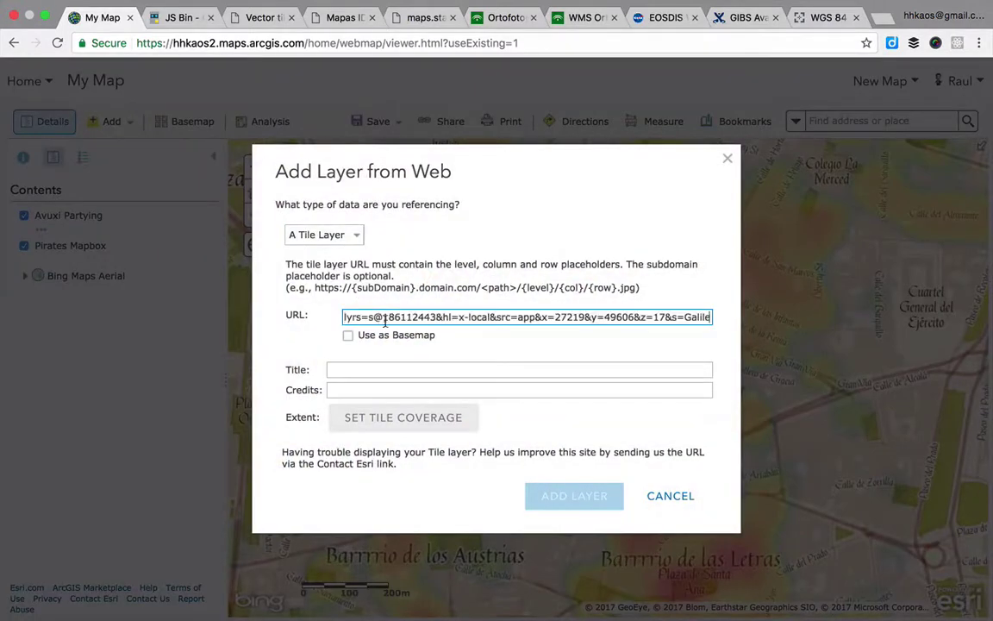
Step: Replace the x, y and z values in the tile URL with the placeholders {col}, {row} and {level}
{"action": "double_click", "coordinate": [566, 316]}
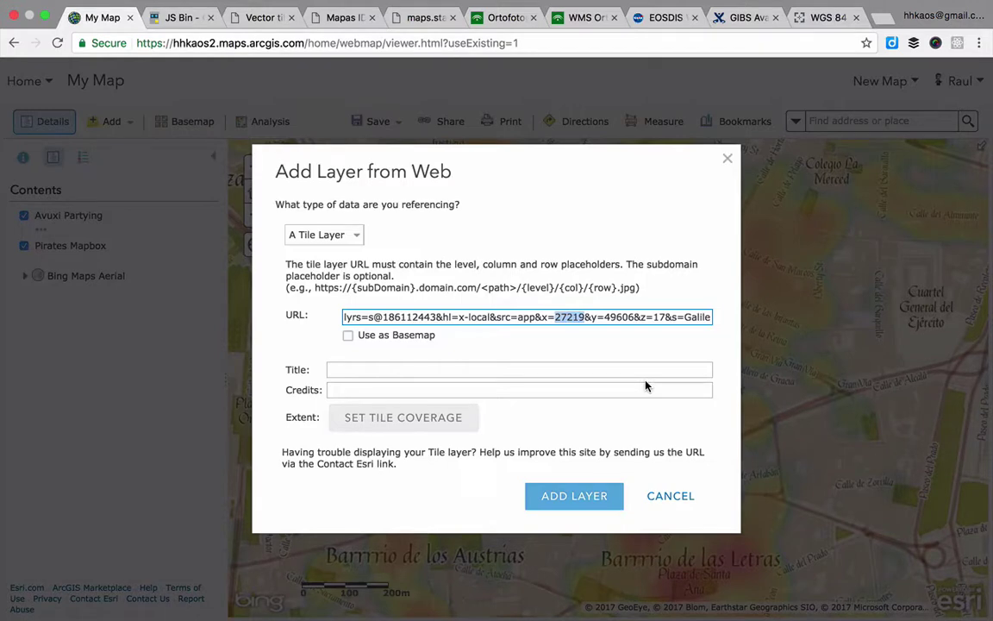
{"action": "type", "text": "{col}"}
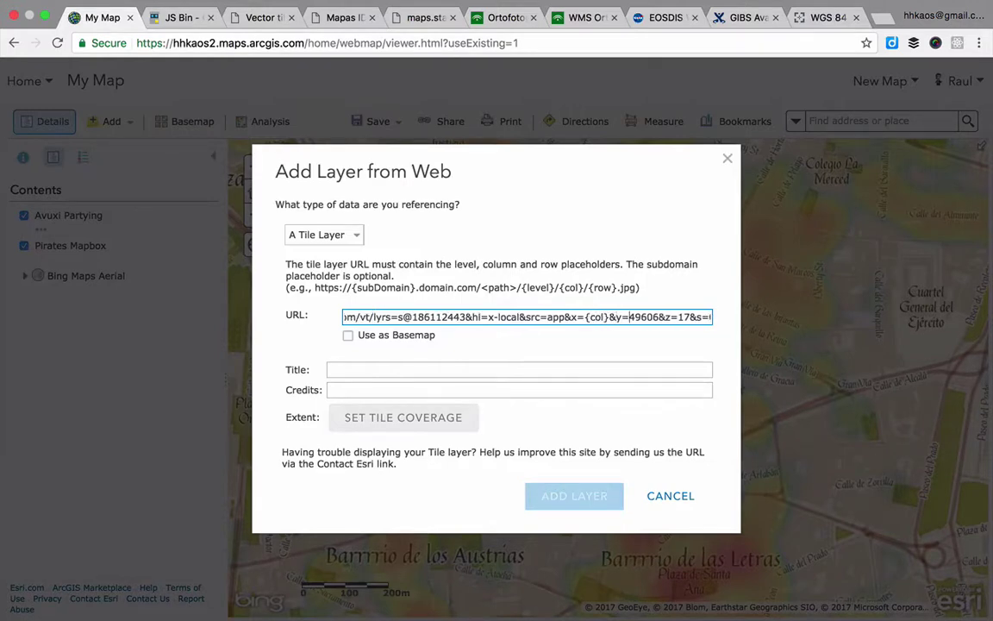
{"action": "double_click", "coordinate": [639, 317]}
{"action": "type", "text": "{row}&z="}
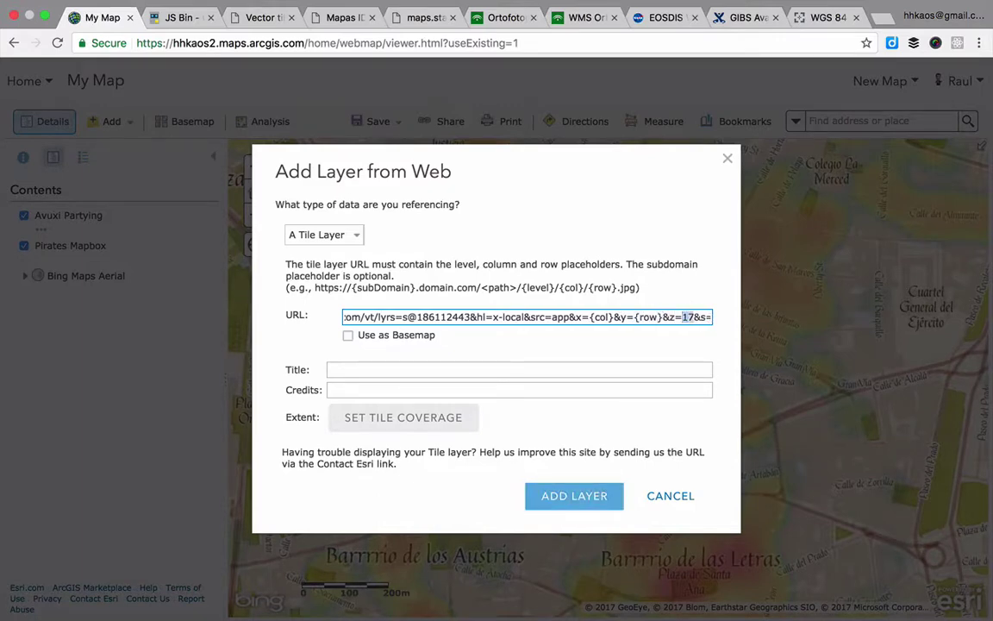
{"action": "type", "text": "{level}"}
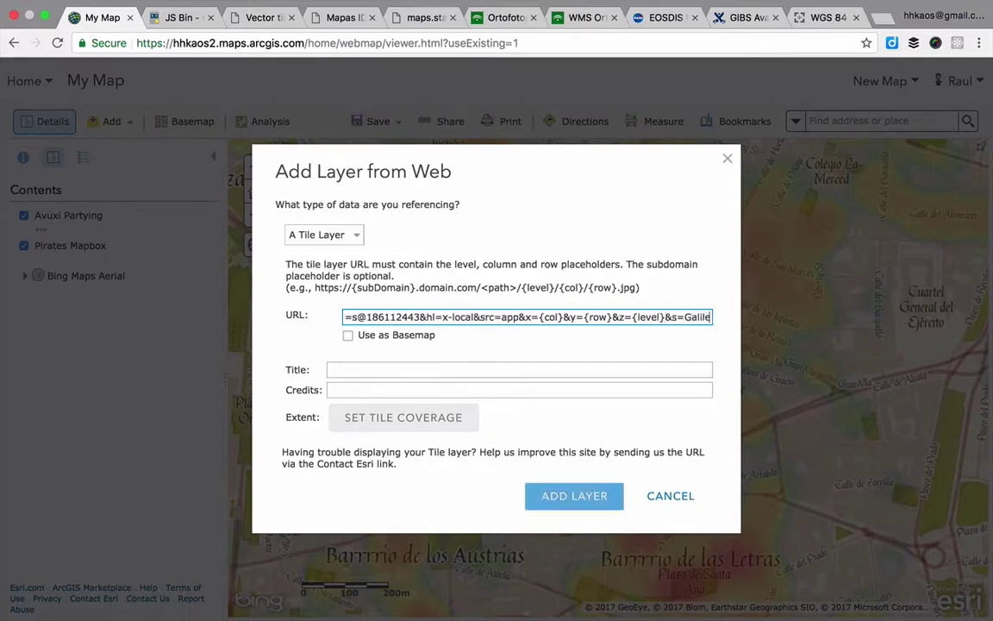
{"action": "key", "text": "Home"}
Step: Title the tile layer "Google", credit it to "Google", and add it to the map
{"action": "left_click", "coordinate": [472, 369]}
{"action": "left_click", "coordinate": [330, 390]}
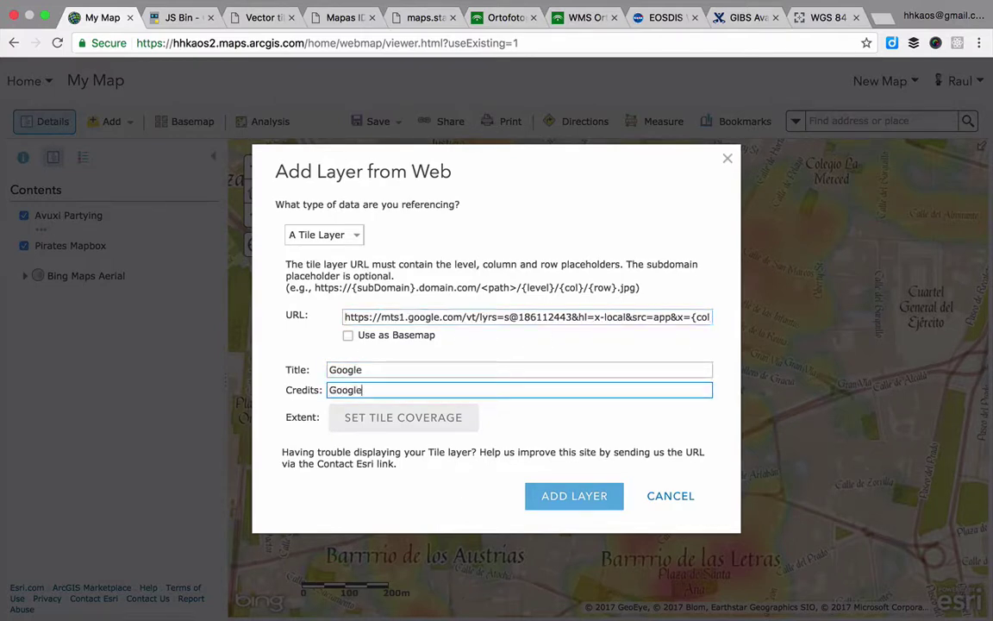
{"action": "left_click", "coordinate": [544, 494]}
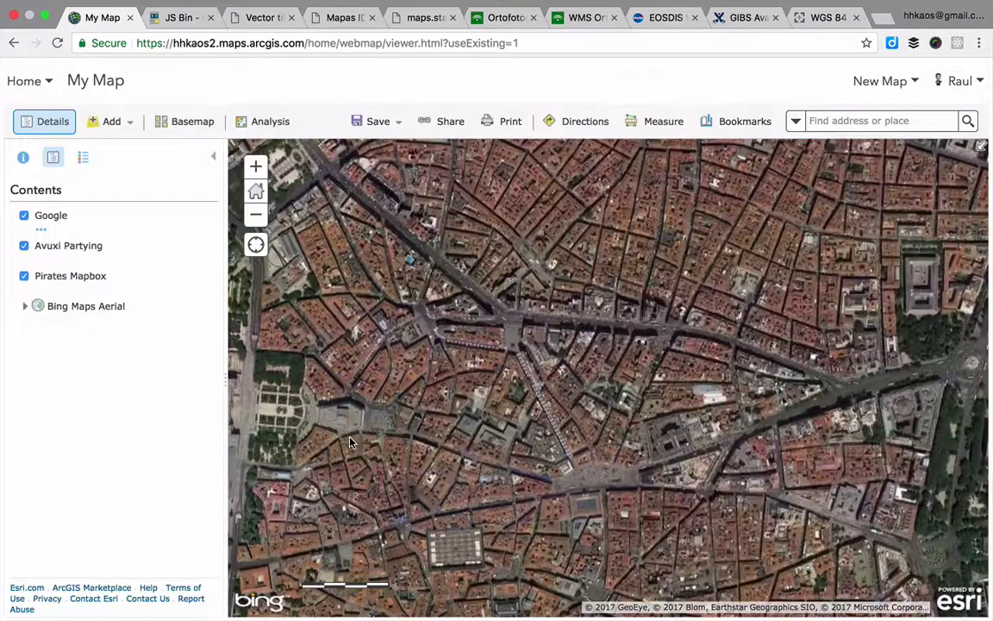
Step: Move the Avuxi Partying layer above the Google layer and inspect the heat map over the imagery of central Madrid
{"action": "left_click_drag", "start_coordinate": [12, 248], "coordinate": [13, 216]}
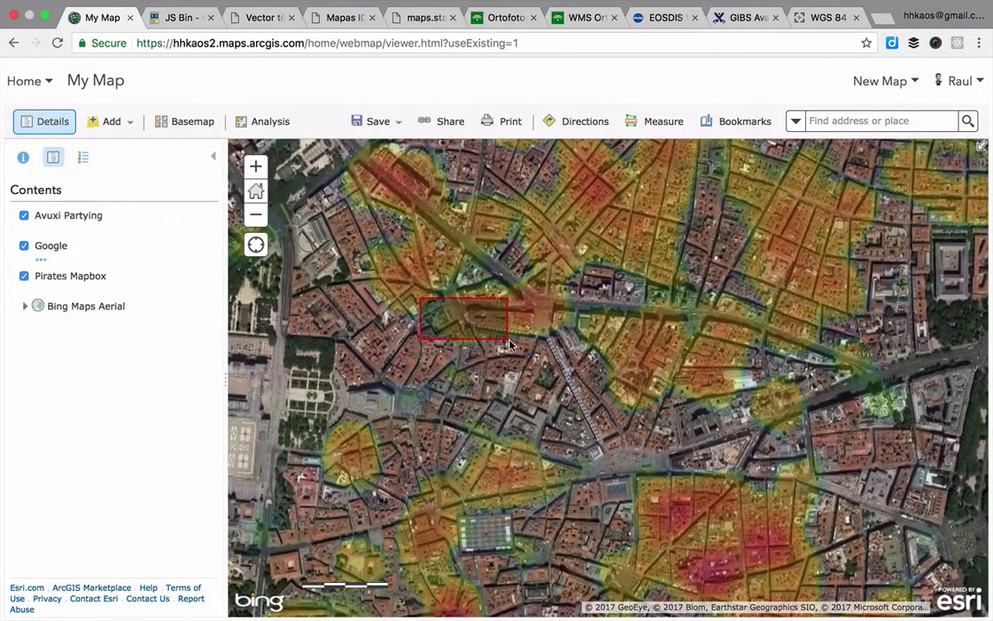
{"action": "scroll", "coordinate": [458, 306], "scroll_direction": "up", "scroll_amount": 5}
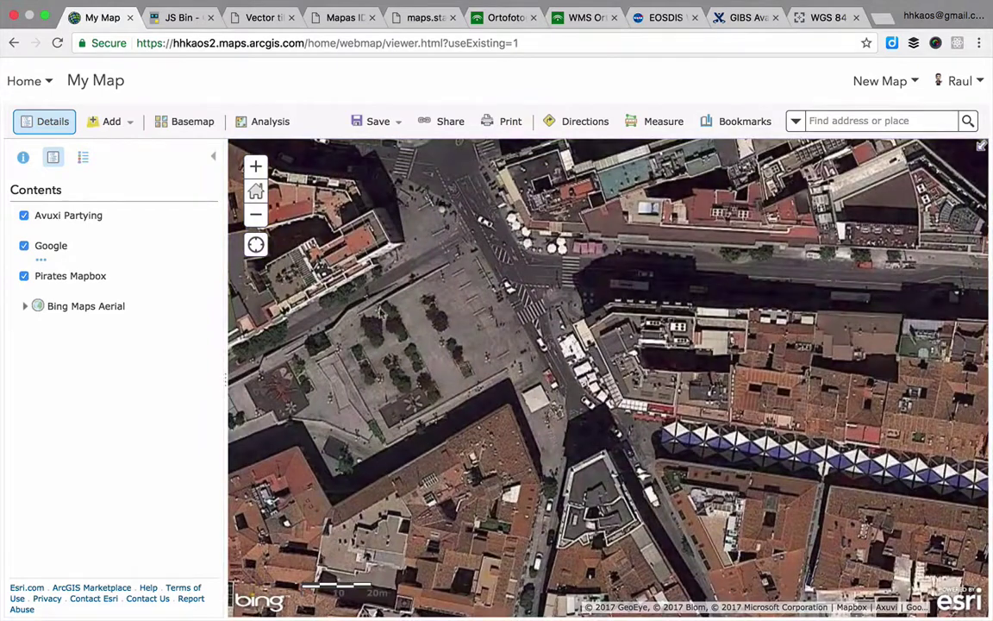
{"action": "left_click", "coordinate": [255, 215]}
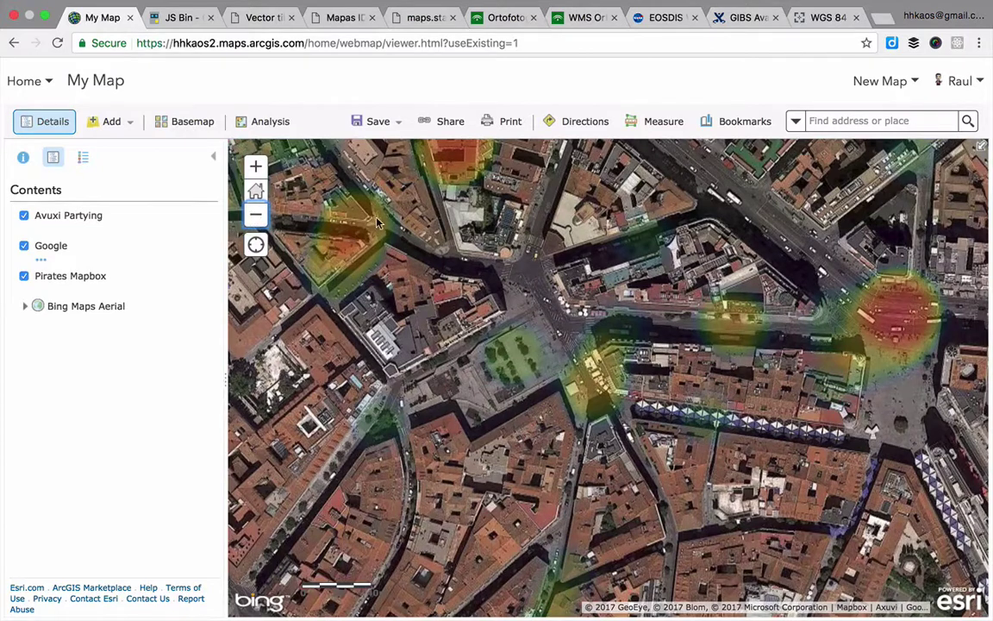
{"action": "scroll", "coordinate": [392, 259], "scroll_direction": "up", "scroll_amount": 2}
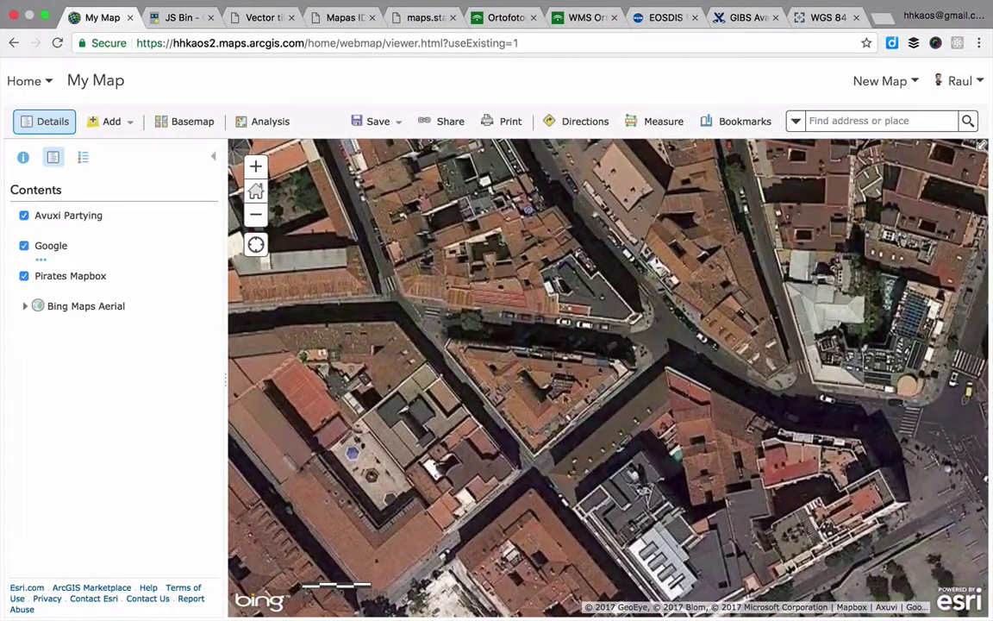
{"action": "left_click", "coordinate": [254, 217]}
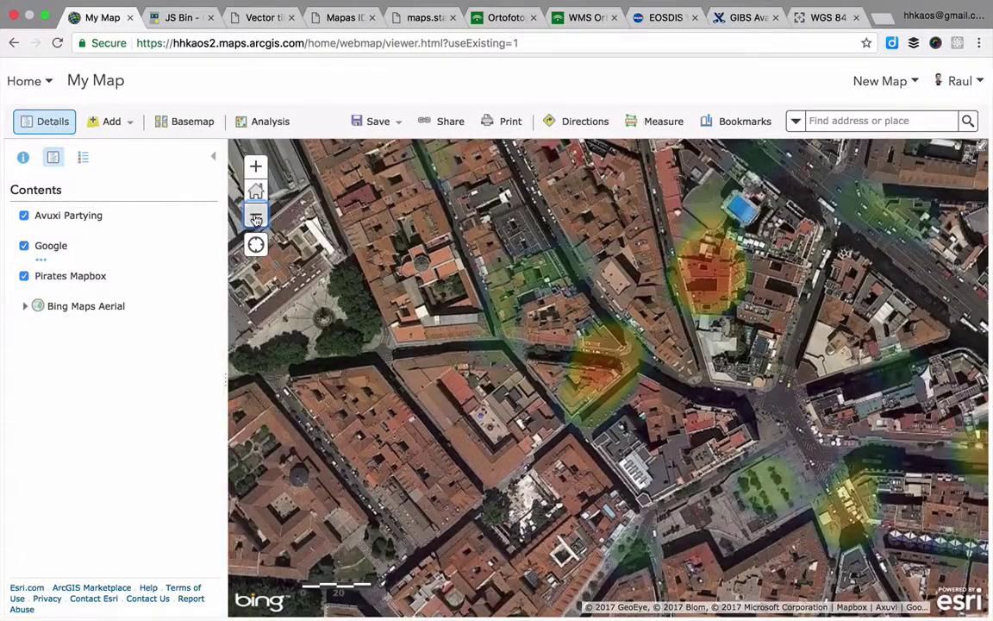
{"action": "left_click", "coordinate": [255, 216]}
{"action": "left_click_drag", "start_coordinate": [666, 352], "coordinate": [423, 303]}
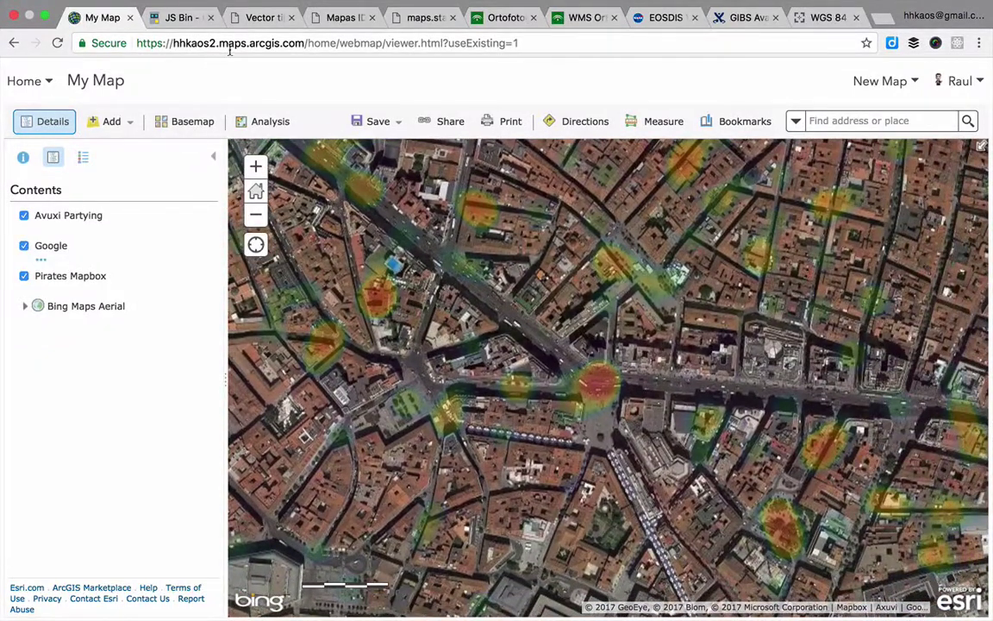
Step: Close the JS Bin page and highlight the owner name esri_vector on the ArcGIS Vector Tiles page
{"action": "left_click", "coordinate": [188, 18]}
{"action": "left_click", "coordinate": [211, 18]}
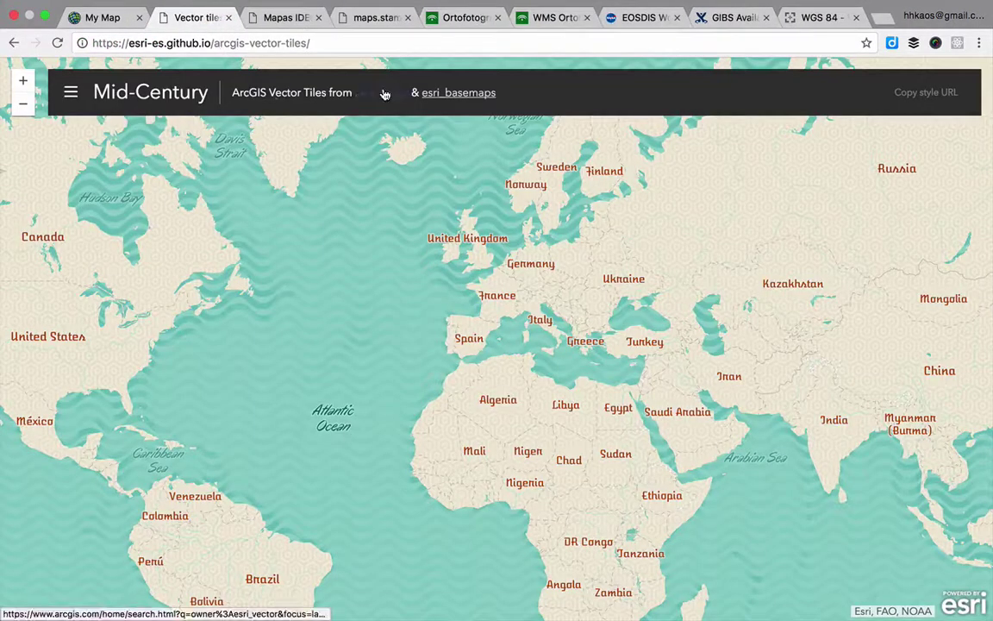
{"action": "left_click_drag", "start_coordinate": [353, 92], "coordinate": [407, 91]}
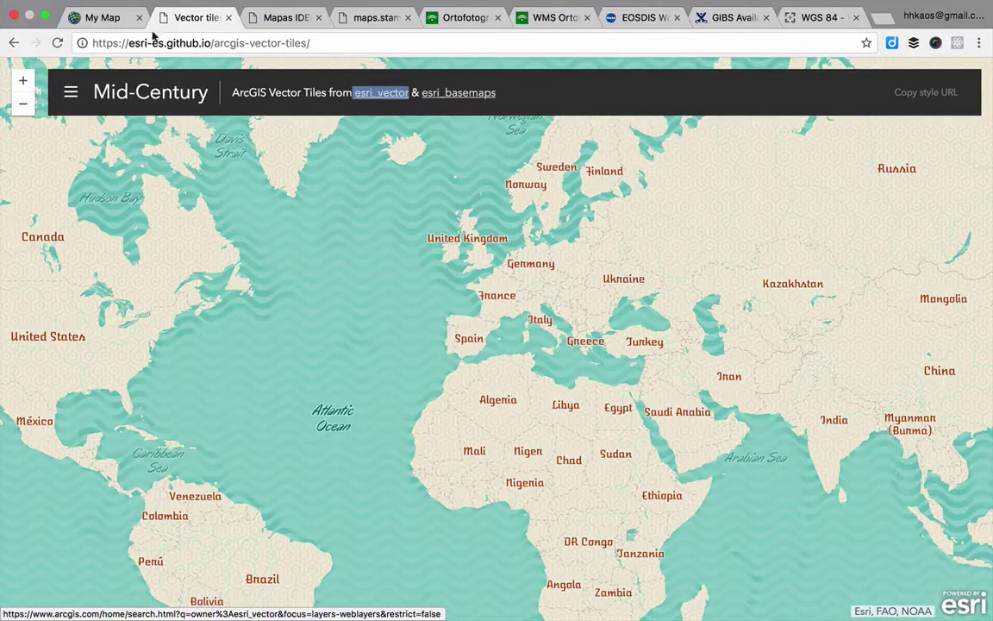
Step: Switch the vector tiles map to the World Street Map (Night) style and close the style gallery
{"action": "left_click", "coordinate": [74, 91]}
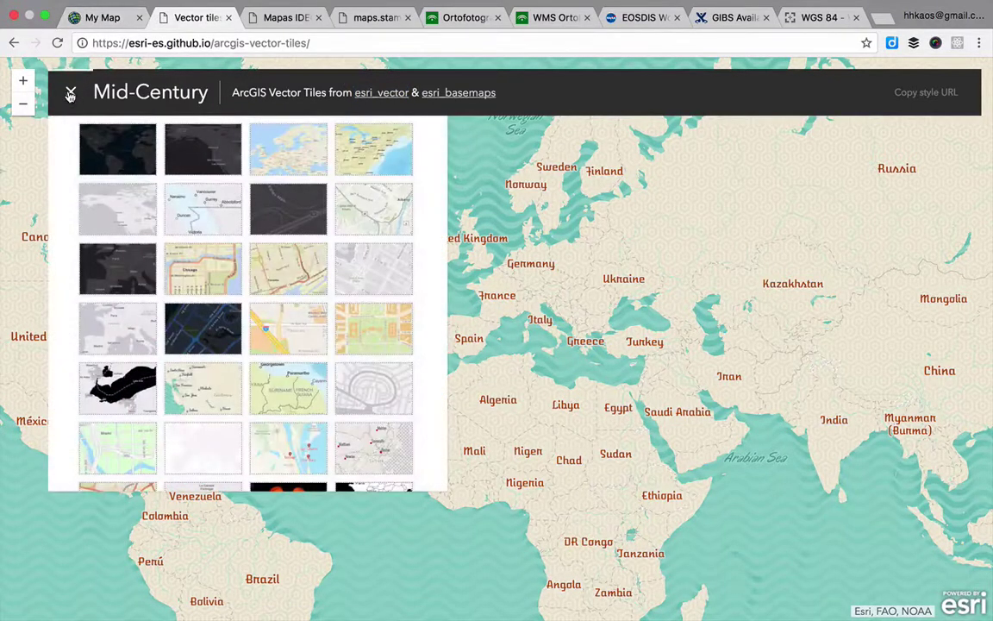
{"action": "left_click", "coordinate": [194, 333]}
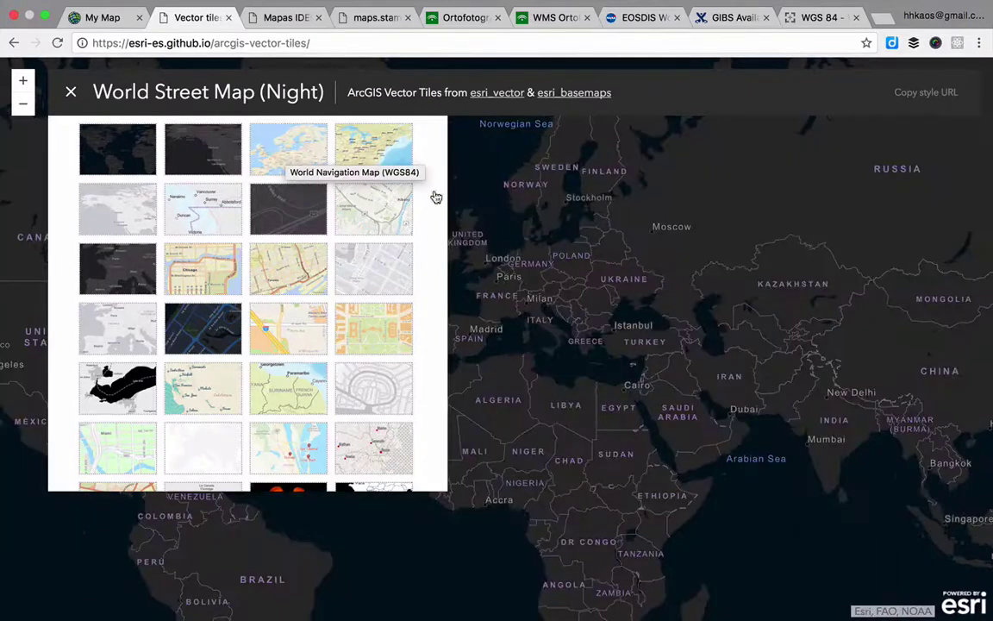
{"action": "left_click", "coordinate": [570, 233]}
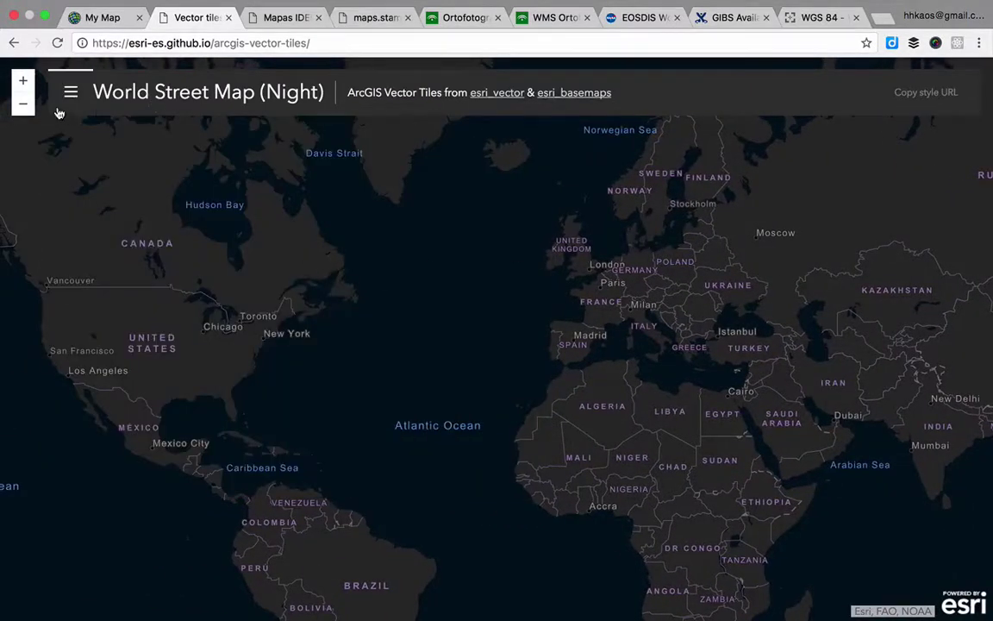
Step: Look through the gallery of available vector tile styles, including Merry Christmas, and close it without choosing another style
{"action": "left_click", "coordinate": [59, 113]}
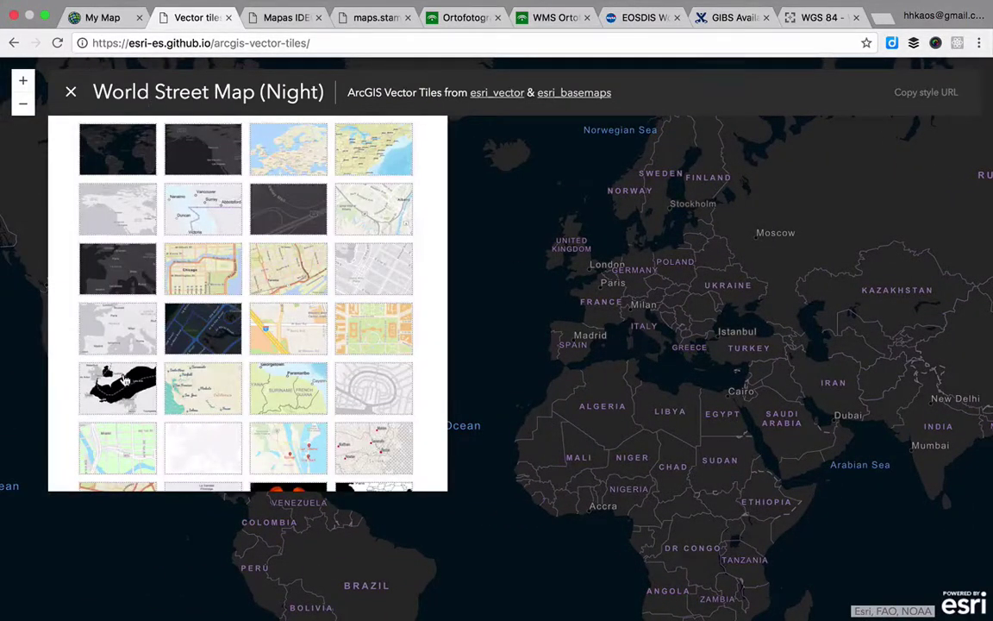
{"action": "scroll", "coordinate": [125, 381], "scroll_direction": "down", "scroll_amount": 5}
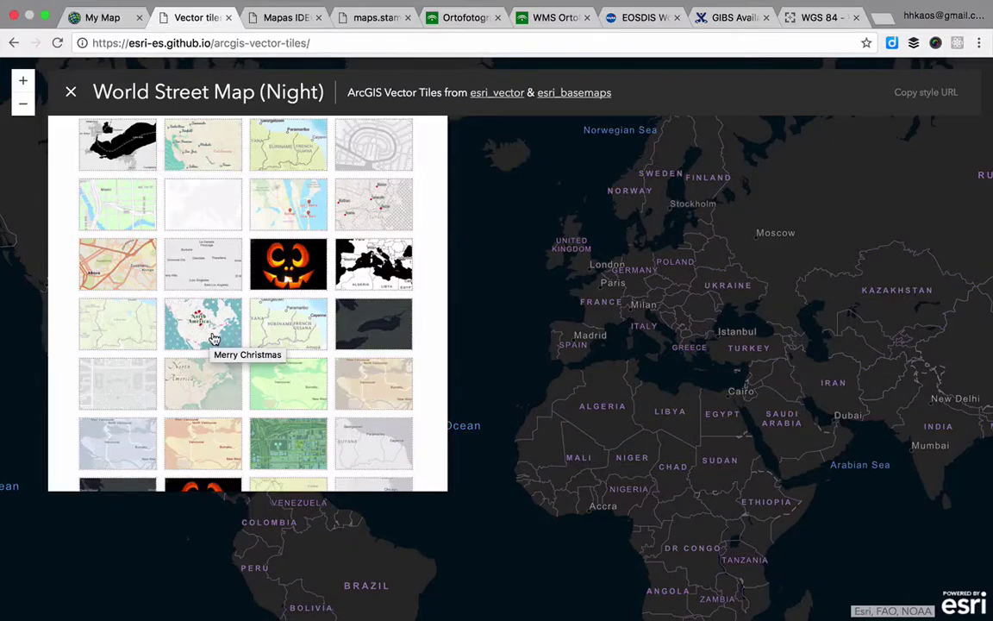
{"action": "scroll", "coordinate": [197, 328], "scroll_direction": "down", "scroll_amount": 5}
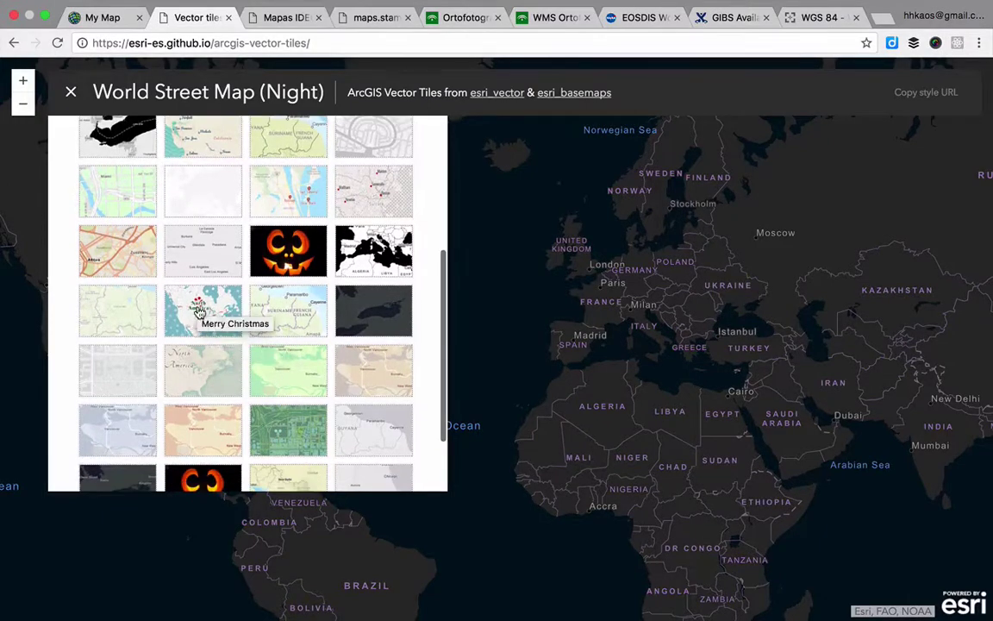
{"action": "scroll", "coordinate": [198, 312], "scroll_direction": "up", "scroll_amount": 10}
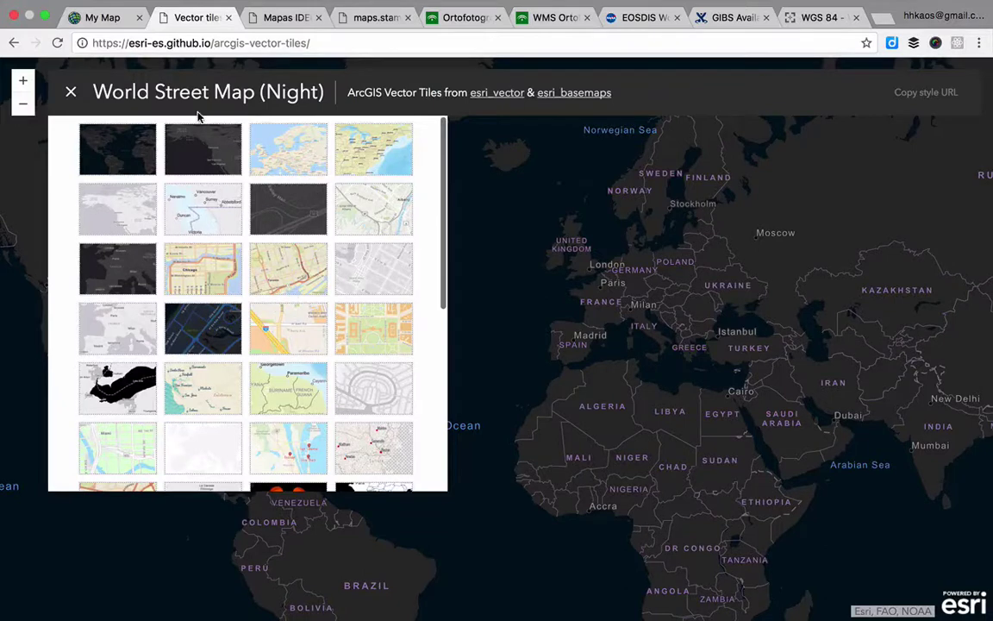
{"action": "left_click", "coordinate": [73, 92]}
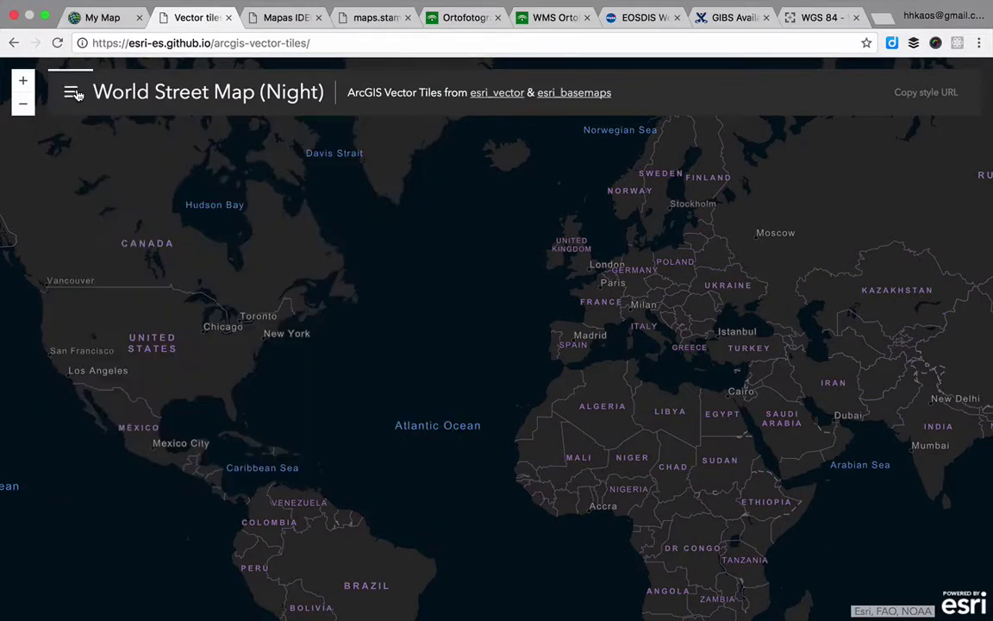
Step: Return to My Map, open the layer search, and set its scope to ArcGIS Online
{"action": "left_click", "coordinate": [110, 19]}
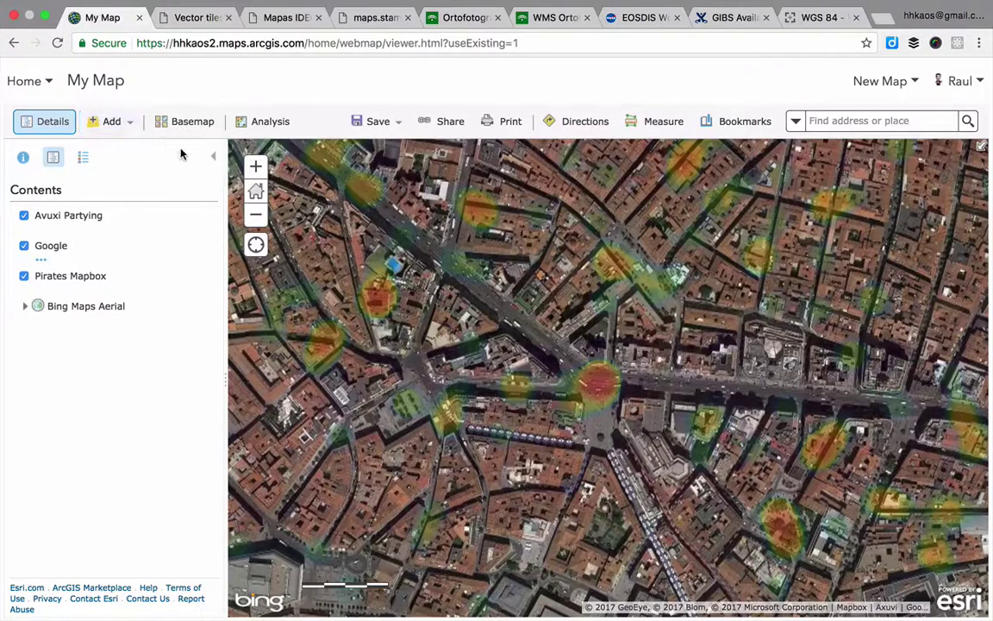
{"action": "left_click", "coordinate": [112, 125]}
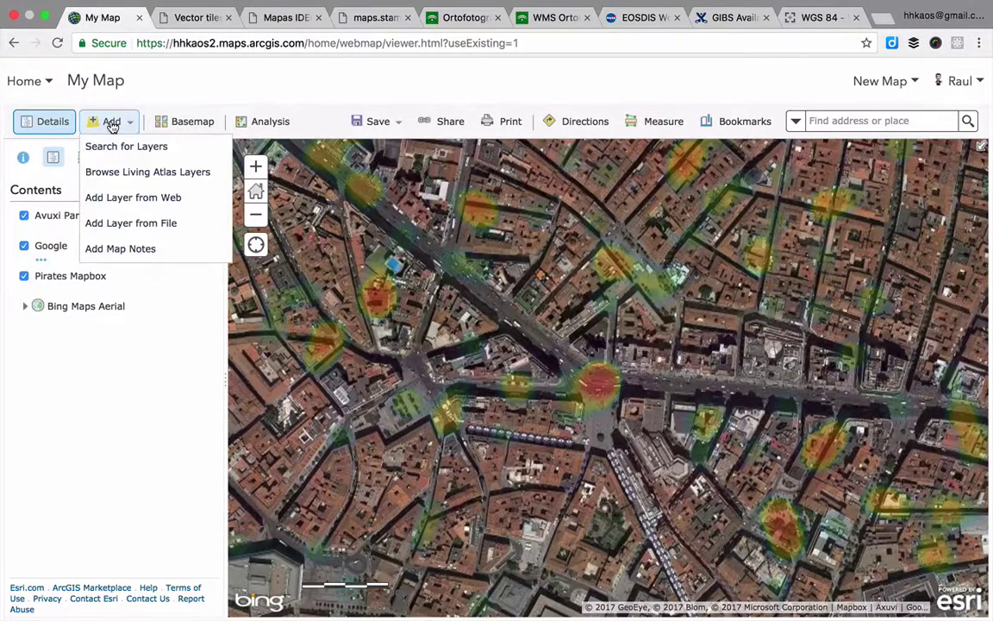
{"action": "left_click", "coordinate": [122, 148]}
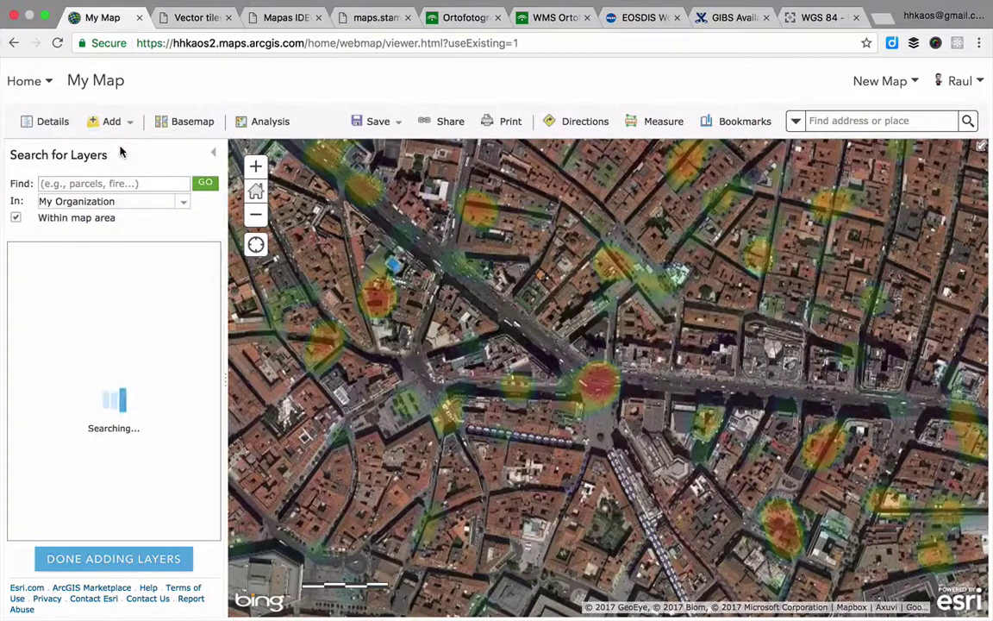
{"action": "left_click", "coordinate": [118, 119]}
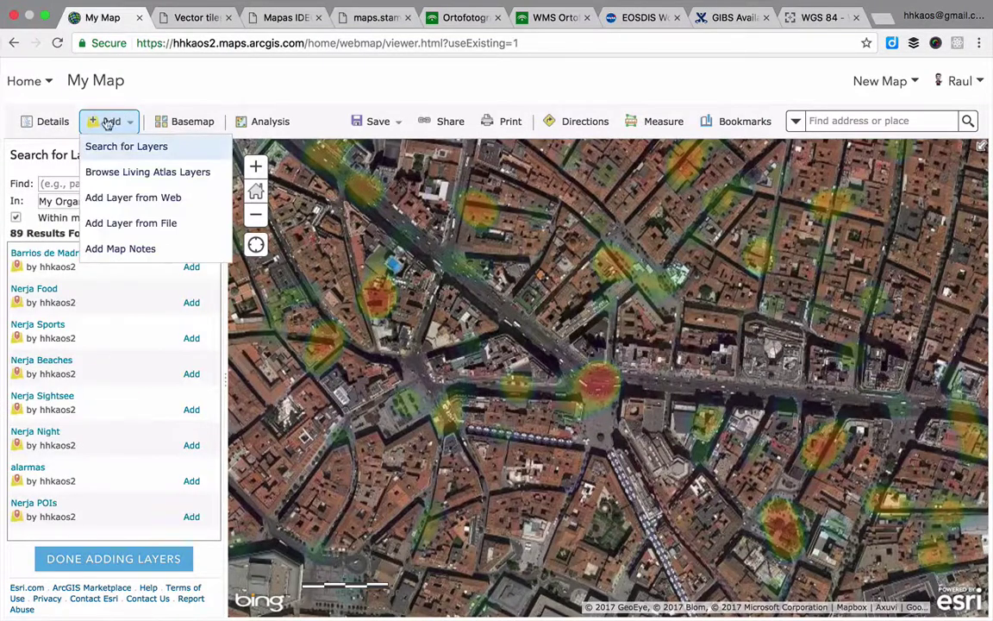
{"action": "left_click", "coordinate": [94, 116]}
{"action": "left_click", "coordinate": [70, 201]}
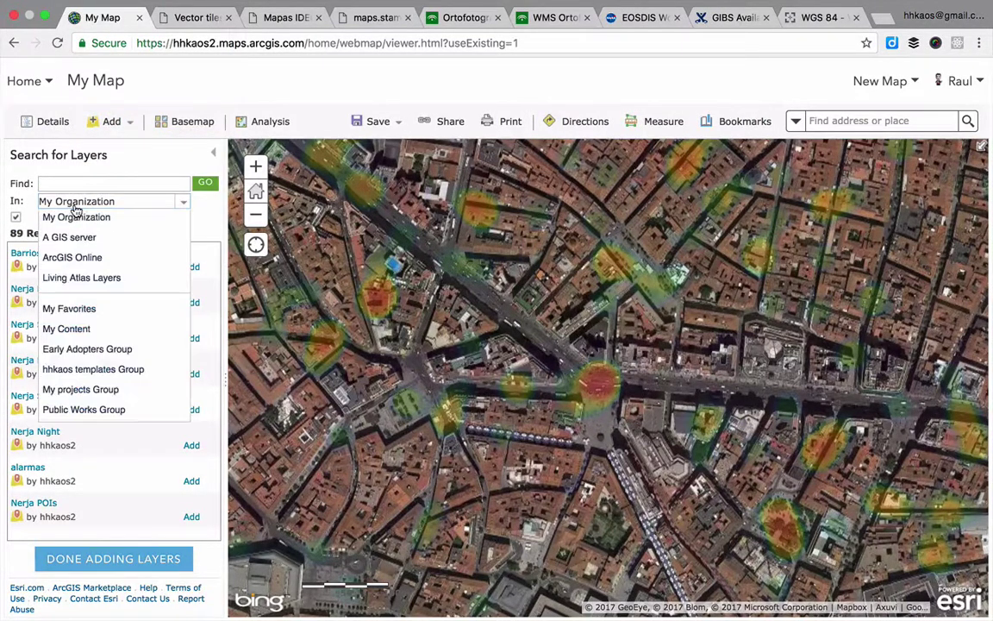
{"action": "left_click", "coordinate": [84, 258]}
Step: Search ArcGIS Online layers for "owner:esri_vector" and look through the resulting vector tile layers
{"action": "left_click", "coordinate": [82, 183]}
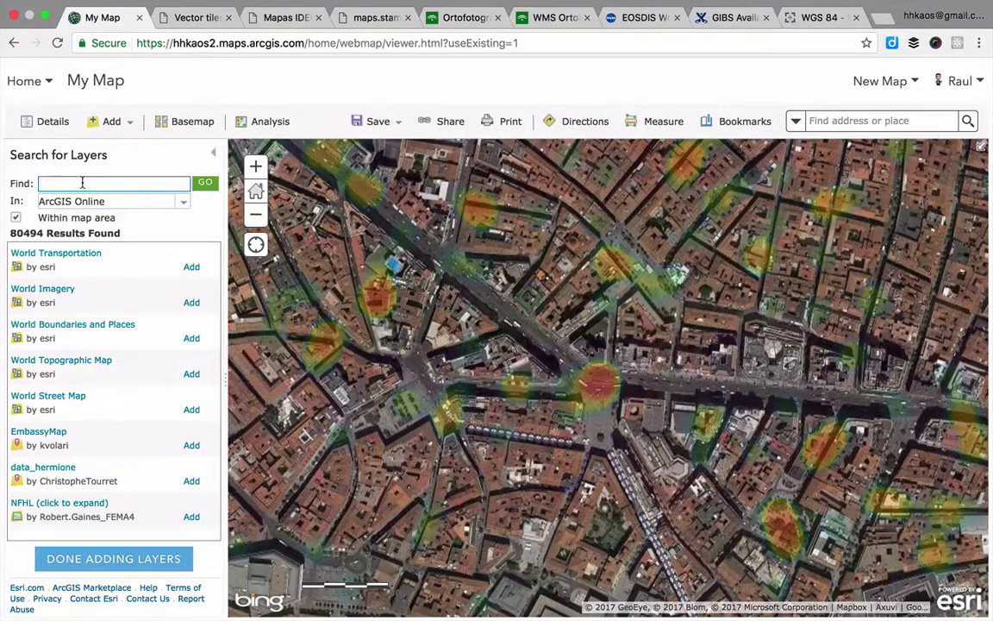
{"action": "type", "text": "owner: esri_vector"}
{"action": "left_click", "coordinate": [73, 183]}
{"action": "key", "text": "BackSpace"}
{"action": "key", "text": "Return"}
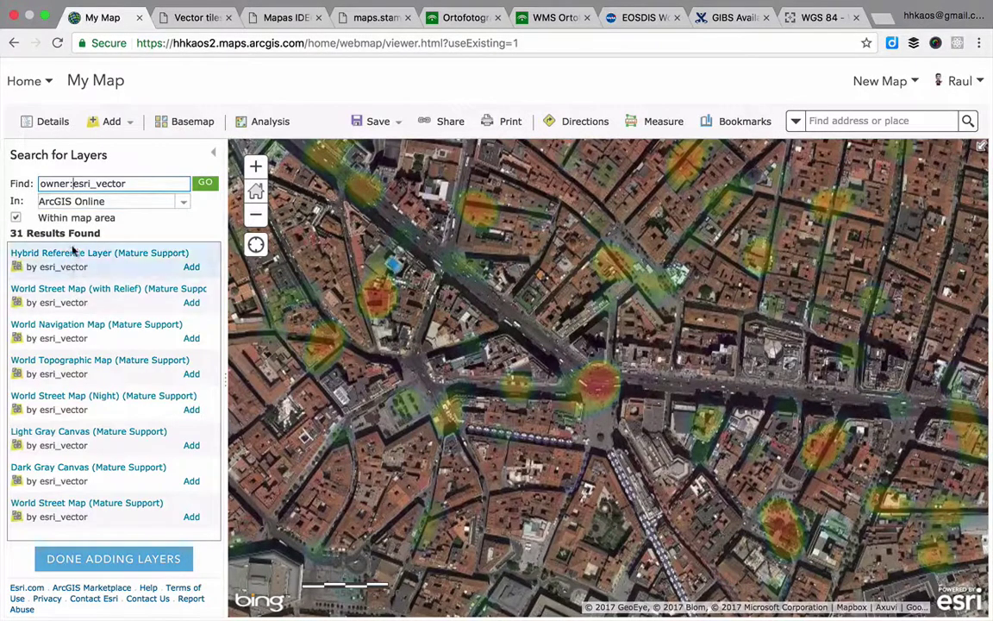
{"action": "scroll", "coordinate": [71, 433], "scroll_direction": "down", "scroll_amount": 2}
{"action": "scroll", "coordinate": [67, 435], "scroll_direction": "down", "scroll_amount": 5}
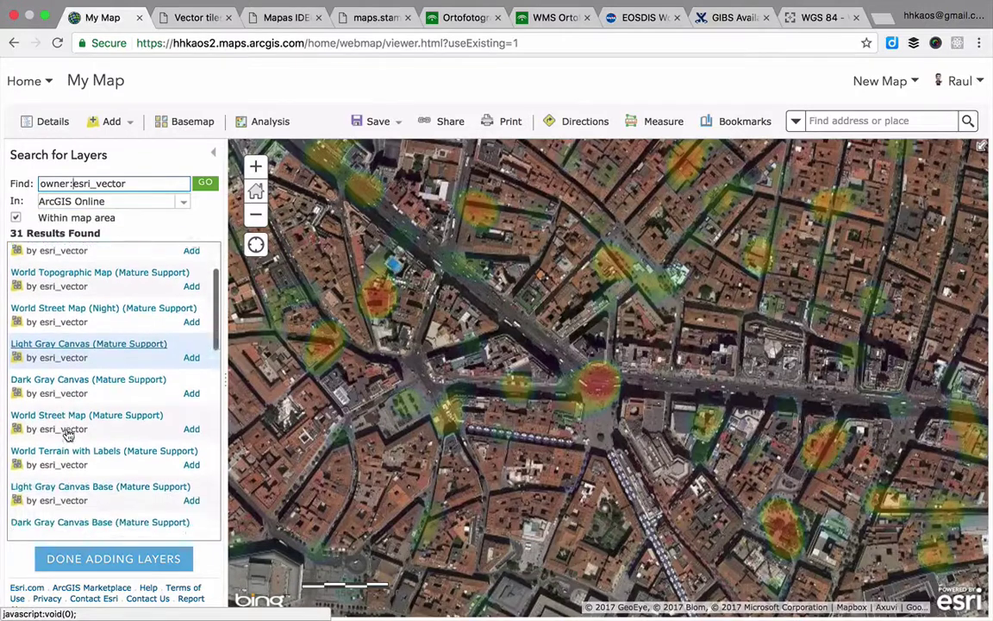
Step: Check the vector tiles page and narrow the layer search to "world night owner:esri_vector"
{"action": "scroll", "coordinate": [67, 436], "scroll_direction": "down", "scroll_amount": 1}
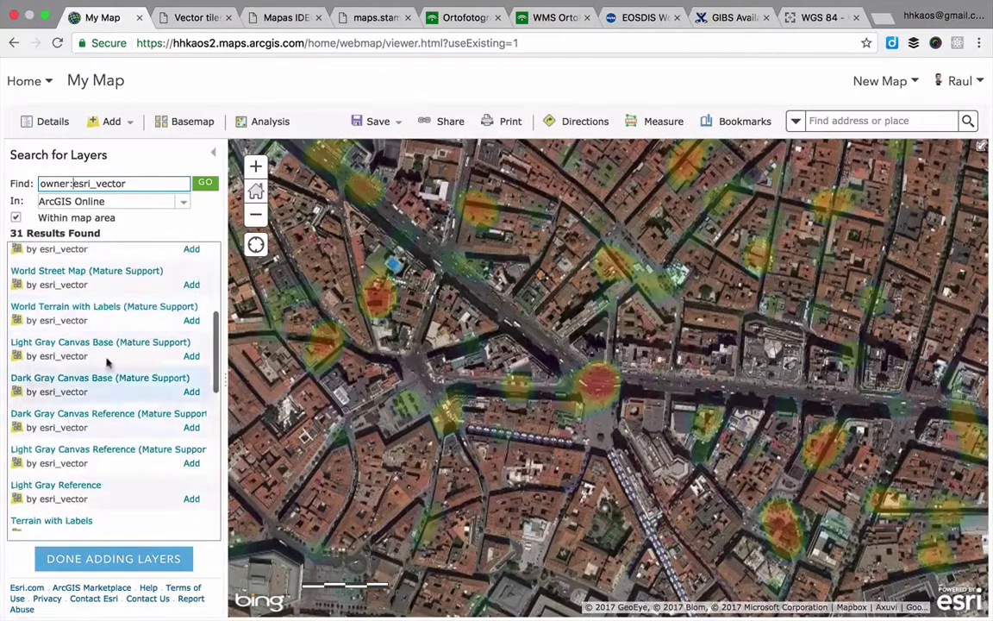
{"action": "key", "text": "ctrl+Tab"}
{"action": "left_click_drag", "start_coordinate": [111, 92], "coordinate": [255, 92]}
{"action": "key", "text": "ctrl+shift+Tab"}
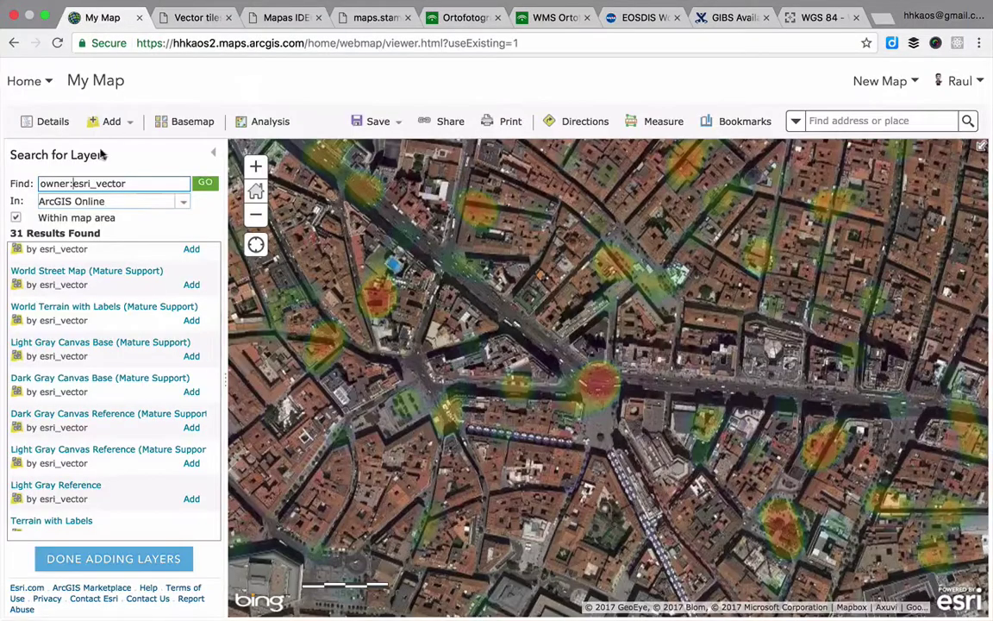
{"action": "left_click", "coordinate": [40, 183]}
{"action": "type", "text": "world "}
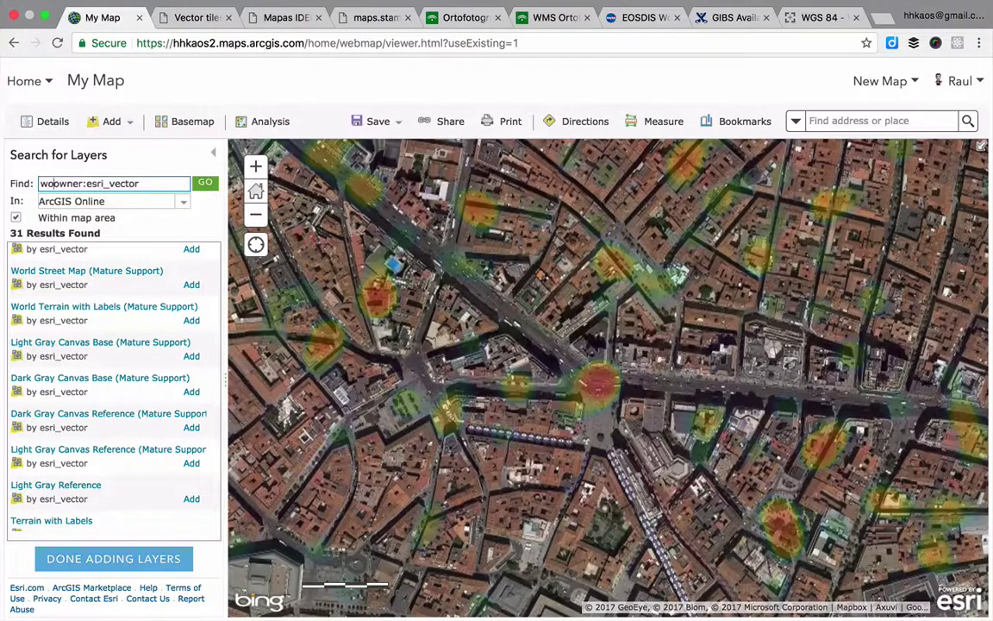
{"action": "type", "text": "night"}
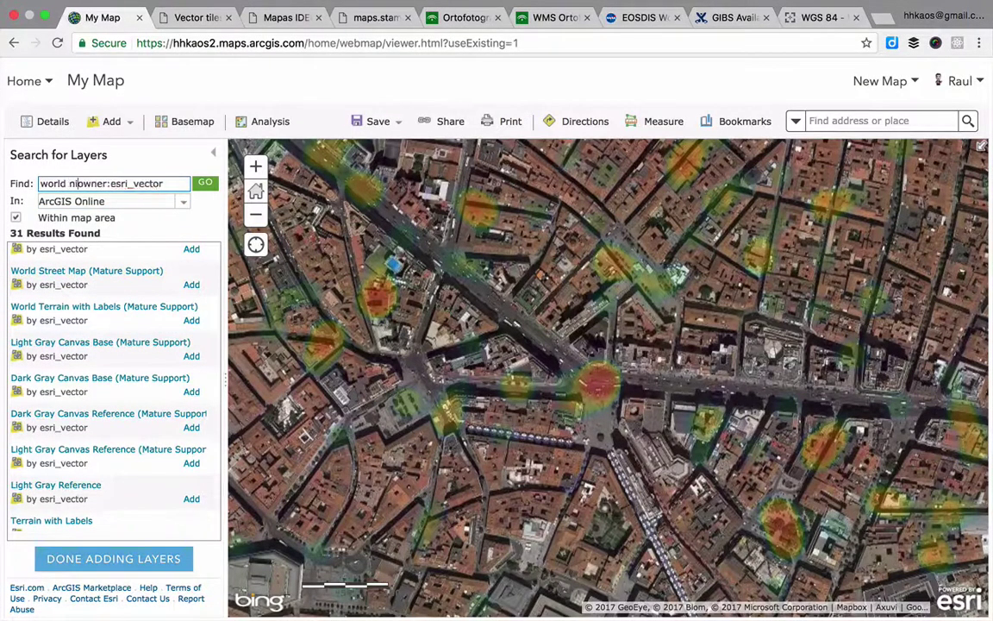
{"action": "key", "text": "Return"}
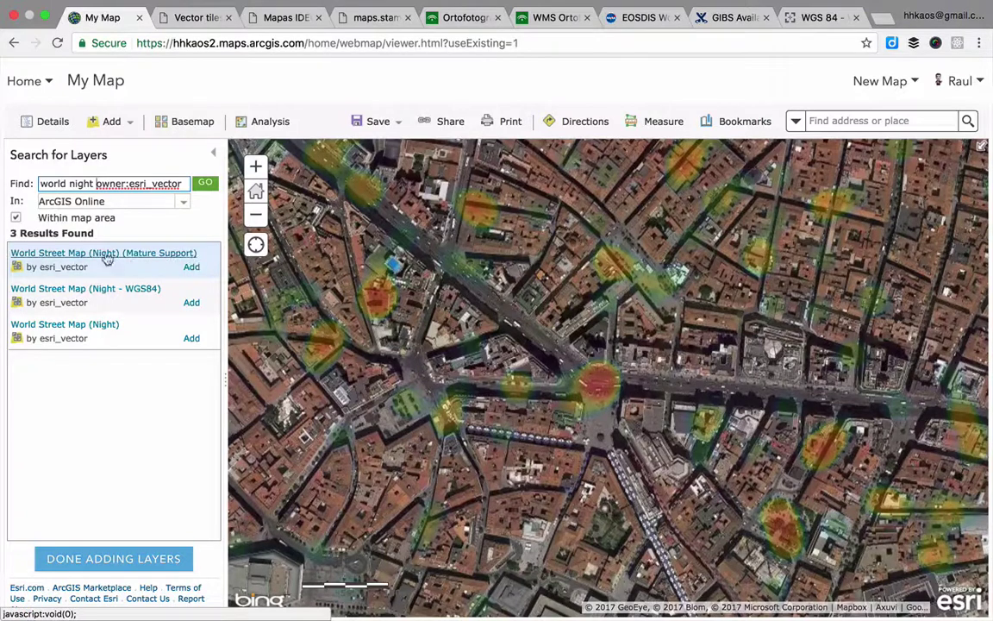
Step: Add the World Street Map (Night) layer by esri_vector and move Avuxi Partying above it in the map contents
{"action": "left_click", "coordinate": [192, 339]}
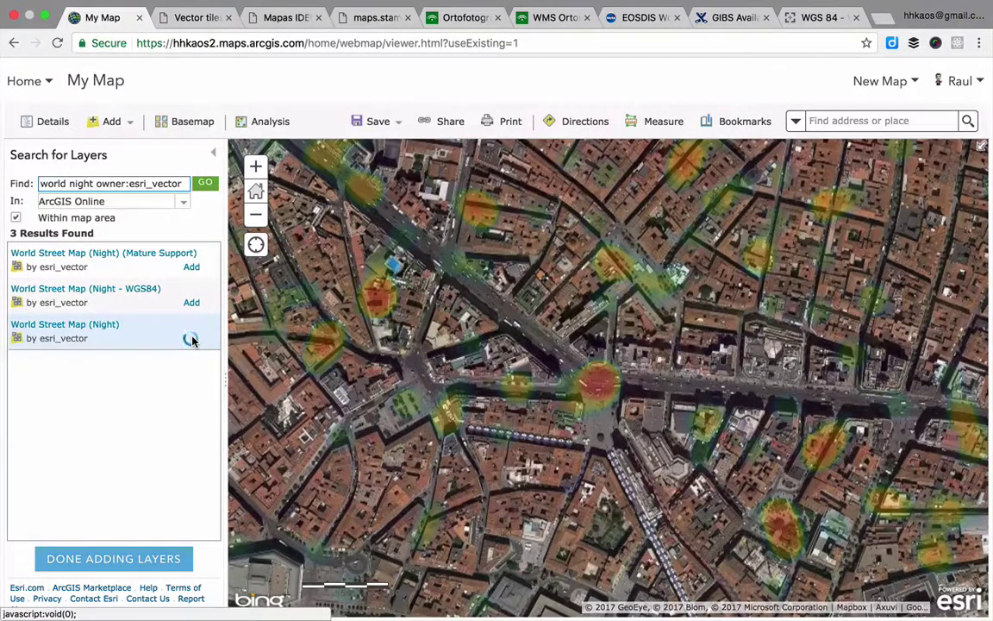
{"action": "left_click", "coordinate": [90, 561]}
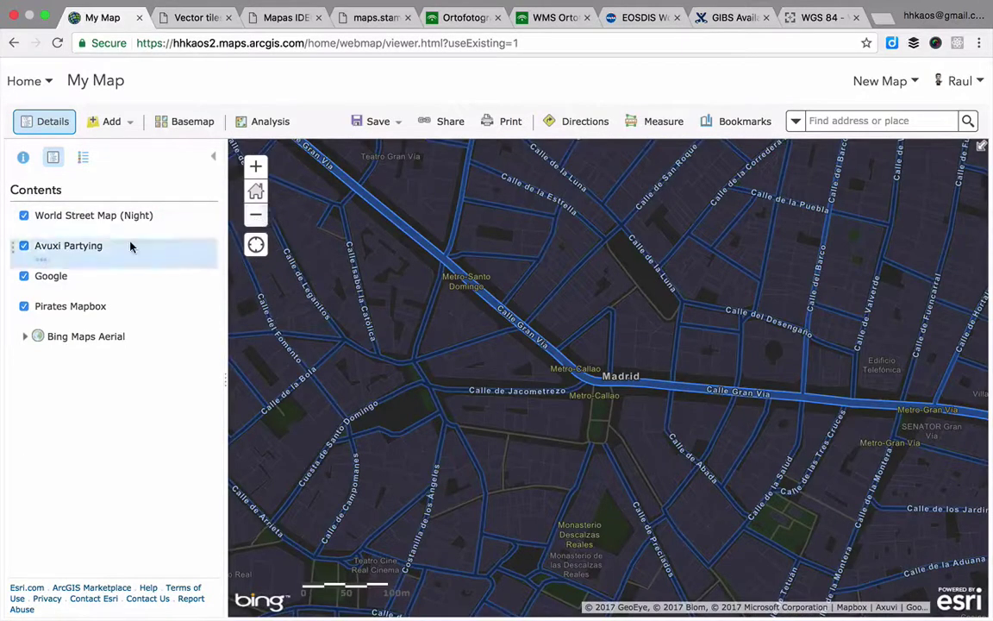
{"action": "left_click_drag", "start_coordinate": [12, 249], "coordinate": [13, 208]}
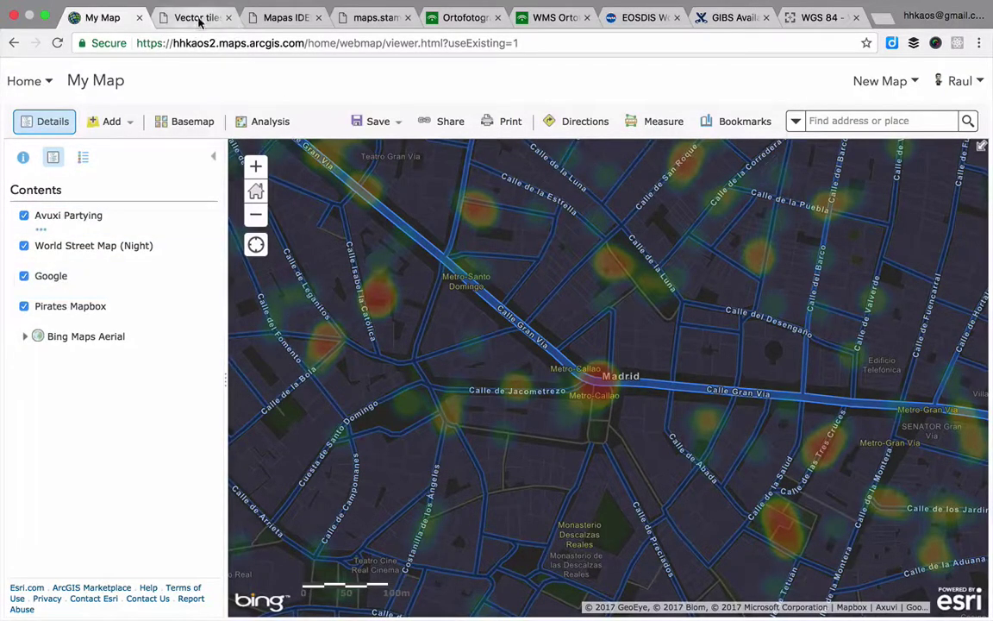
Step: Close the vector tiles page and explore the Ortofoto imagery on the IDECanarias tutorial's sample map at several zoom levels
{"action": "left_click", "coordinate": [202, 17]}
{"action": "left_click", "coordinate": [227, 17]}
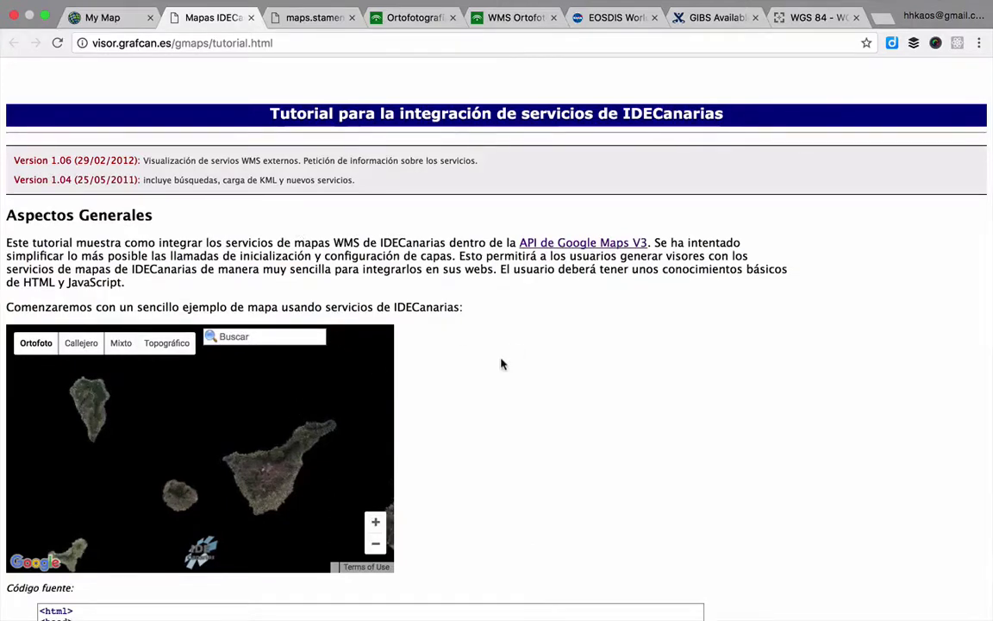
{"action": "scroll", "coordinate": [504, 361], "scroll_direction": "down", "scroll_amount": 2}
{"action": "scroll", "coordinate": [498, 369], "scroll_direction": "up", "scroll_amount": 1}
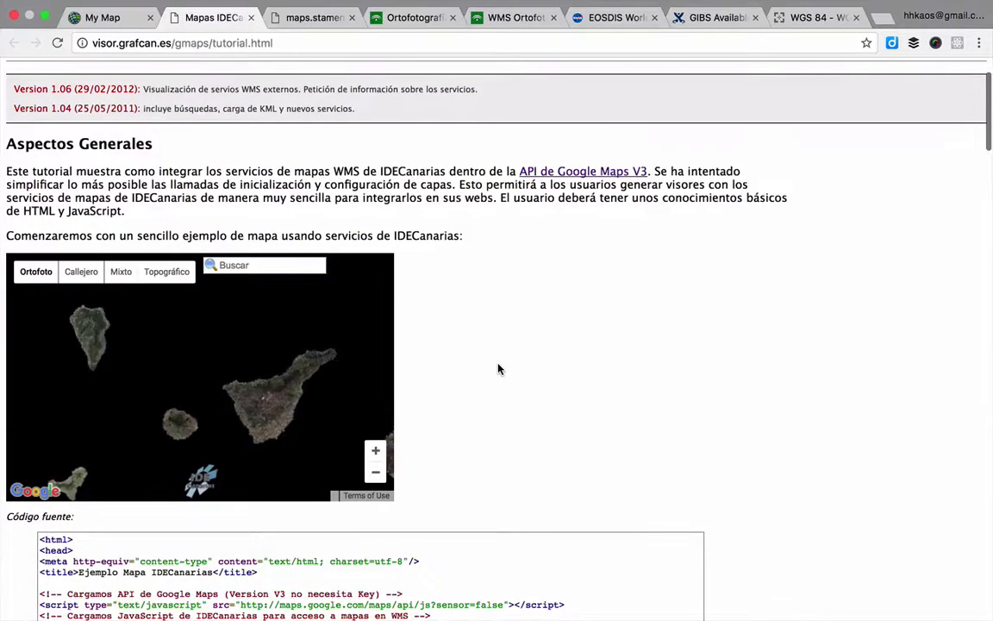
{"action": "left_click_drag", "start_coordinate": [227, 332], "coordinate": [244, 298]}
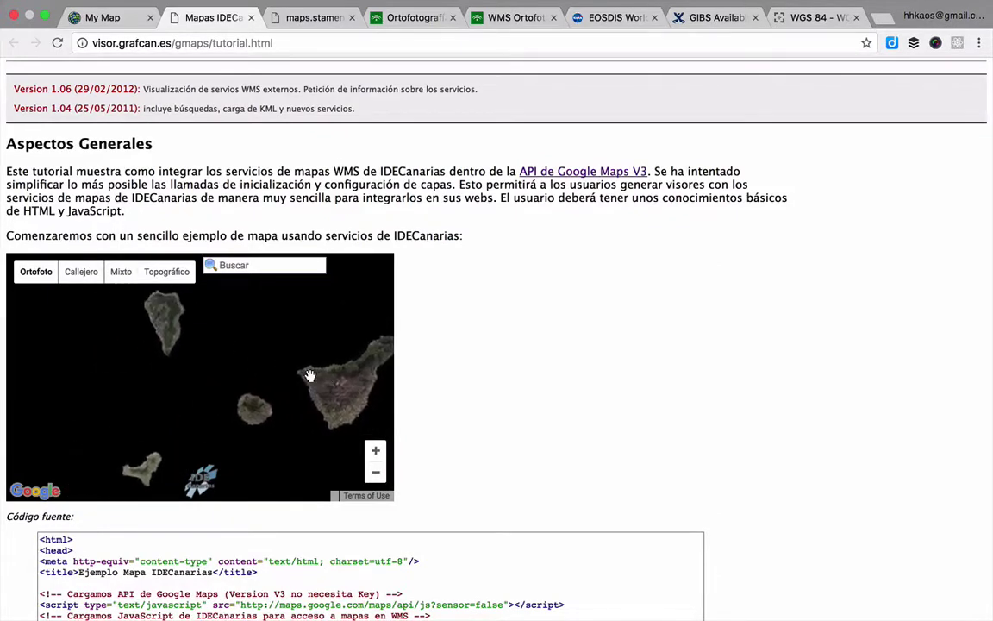
{"action": "scroll", "coordinate": [220, 383], "scroll_direction": "up", "scroll_amount": 1}
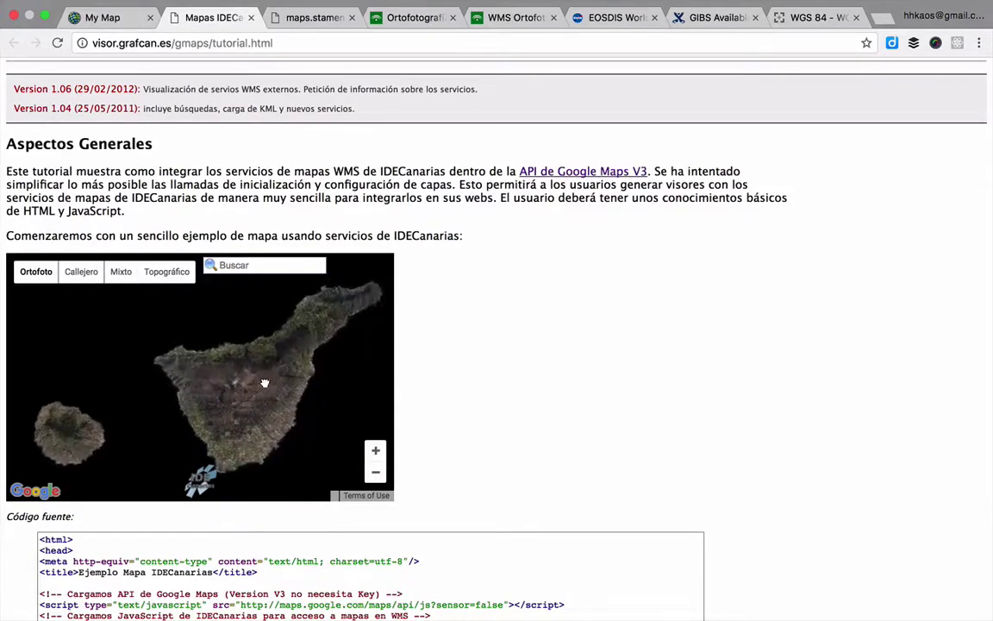
{"action": "scroll", "coordinate": [221, 380], "scroll_direction": "up", "scroll_amount": 1}
{"action": "scroll", "coordinate": [220, 351], "scroll_direction": "up", "scroll_amount": 1}
{"action": "scroll", "coordinate": [219, 351], "scroll_direction": "down", "scroll_amount": 3}
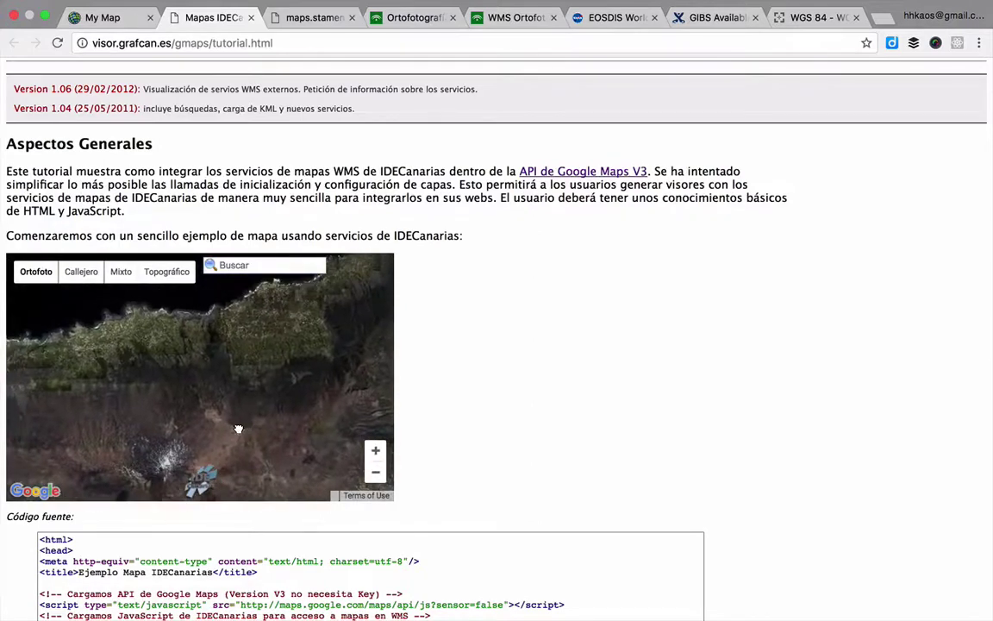
{"action": "scroll", "coordinate": [219, 396], "scroll_direction": "down", "scroll_amount": 3}
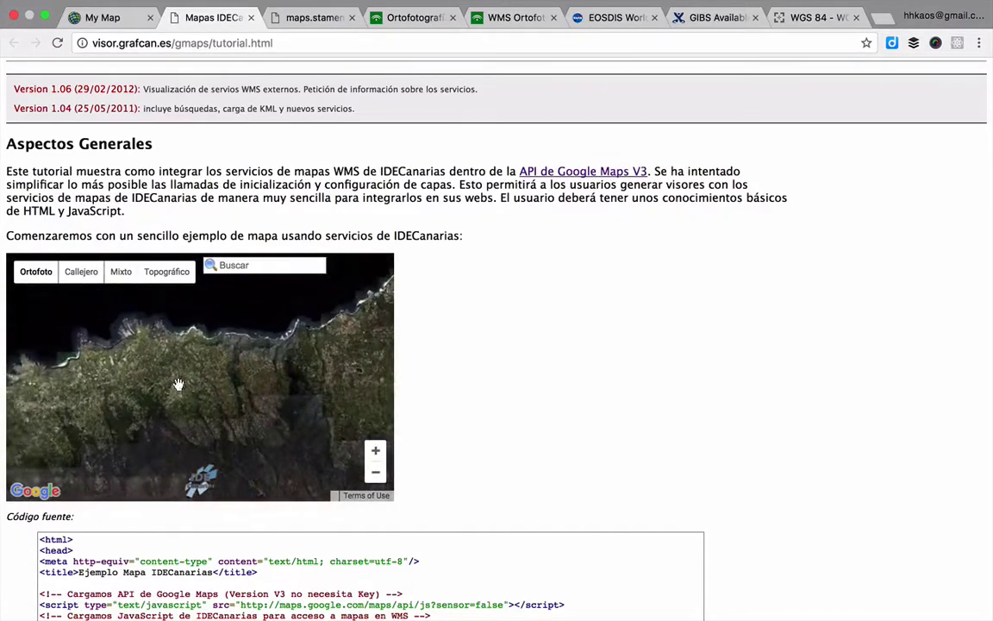
{"action": "scroll", "coordinate": [143, 362], "scroll_direction": "up", "scroll_amount": 3}
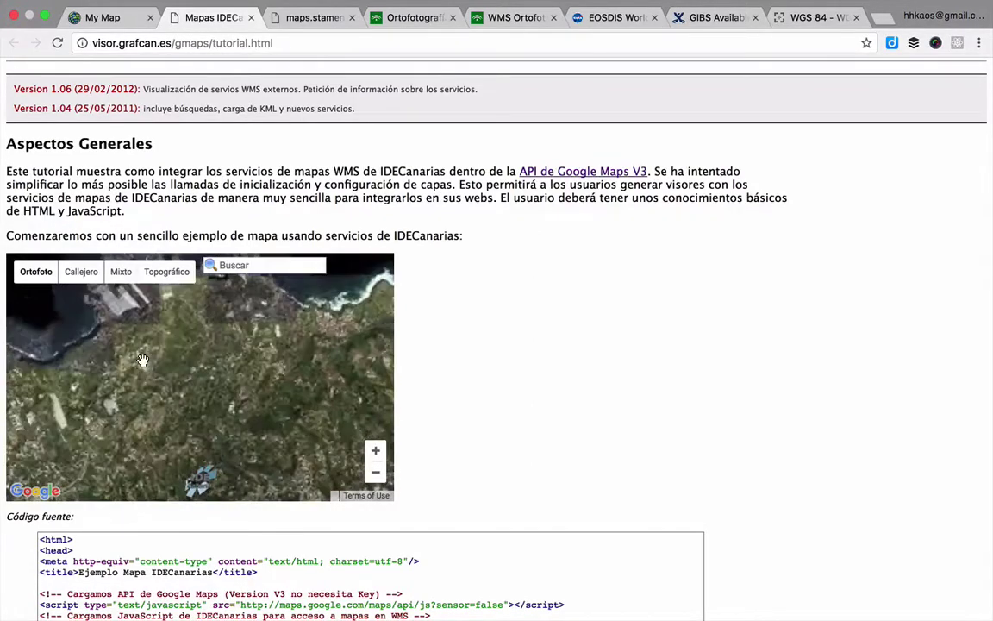
{"action": "scroll", "coordinate": [194, 349], "scroll_direction": "up", "scroll_amount": 2}
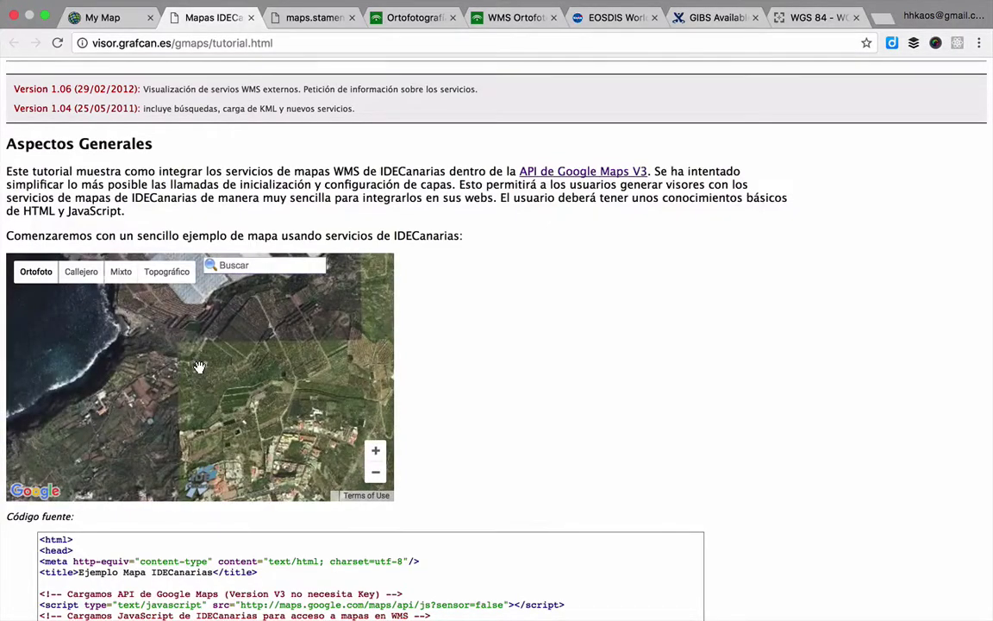
Step: Look over the IDECanarias tutorial's introduction and source code, and highlight WMS in the Aspectos Generales text
{"action": "scroll", "coordinate": [501, 381], "scroll_direction": "down", "scroll_amount": 3}
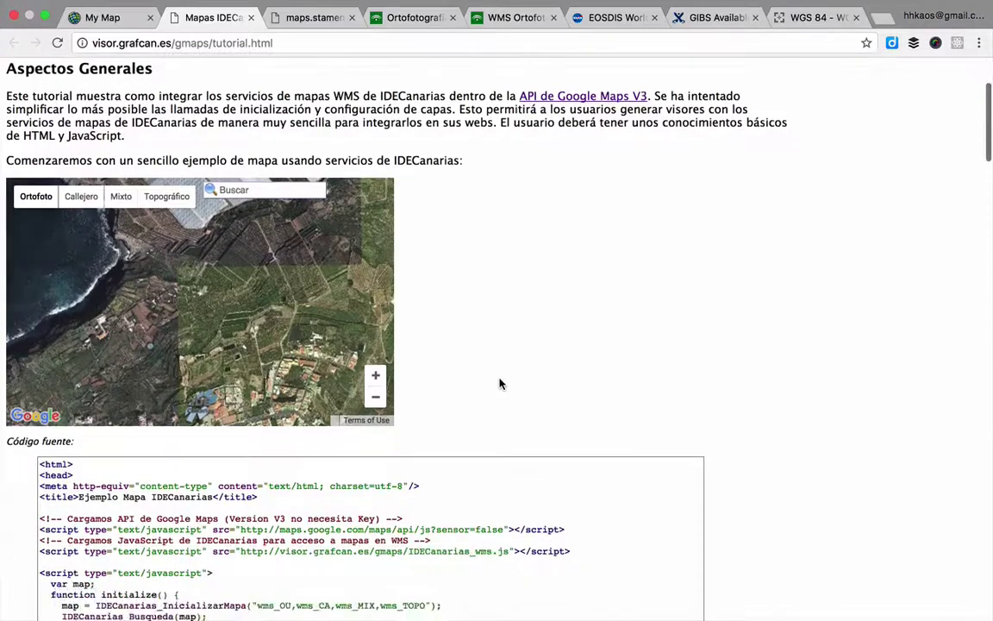
{"action": "scroll", "coordinate": [501, 384], "scroll_direction": "up", "scroll_amount": 3}
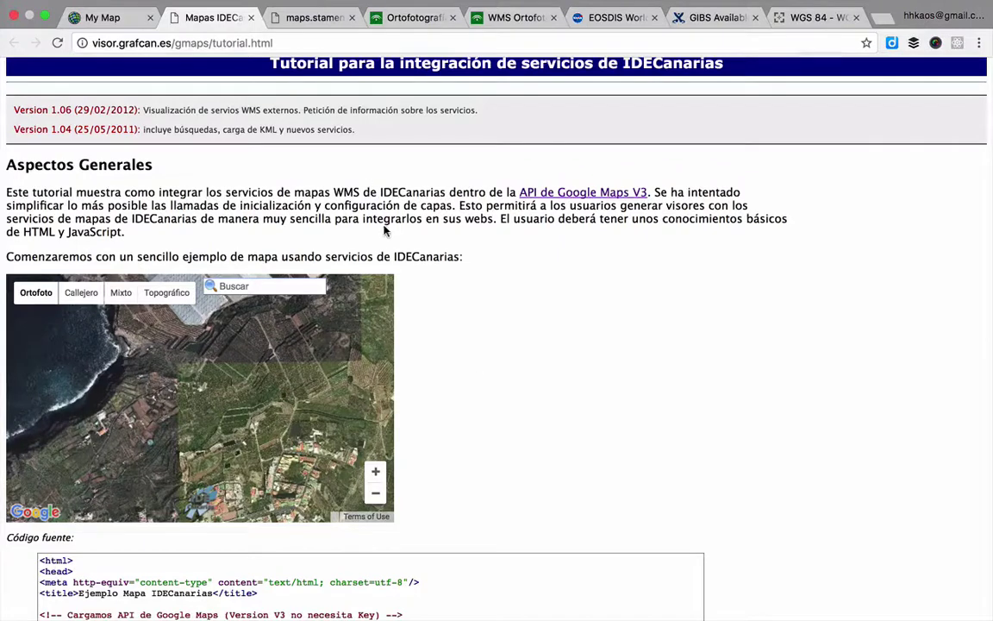
{"action": "scroll", "coordinate": [398, 218], "scroll_direction": "up", "scroll_amount": 1}
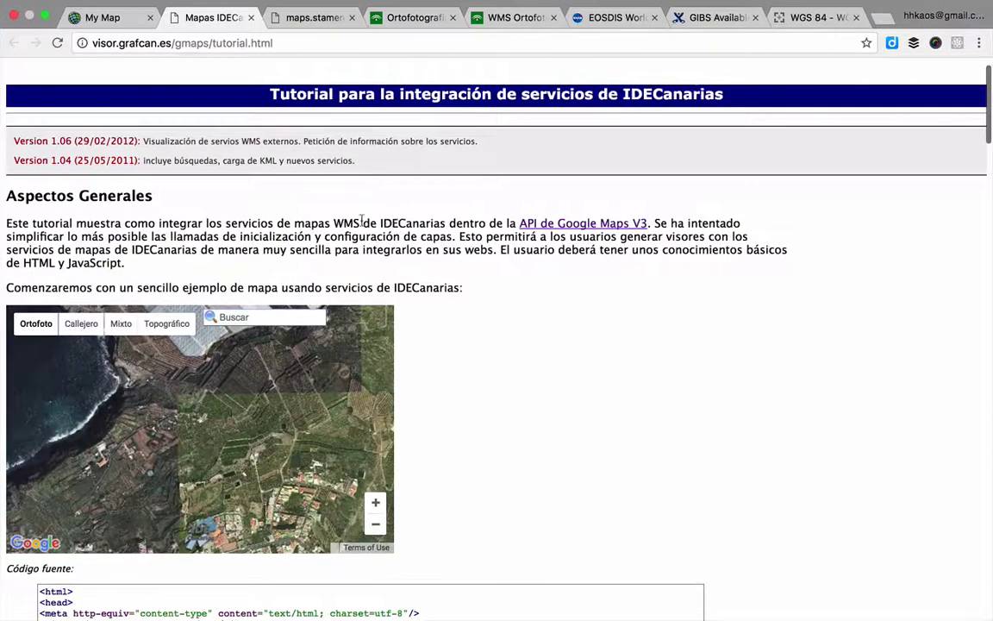
{"action": "left_click", "coordinate": [365, 250]}
{"action": "double_click", "coordinate": [336, 223]}
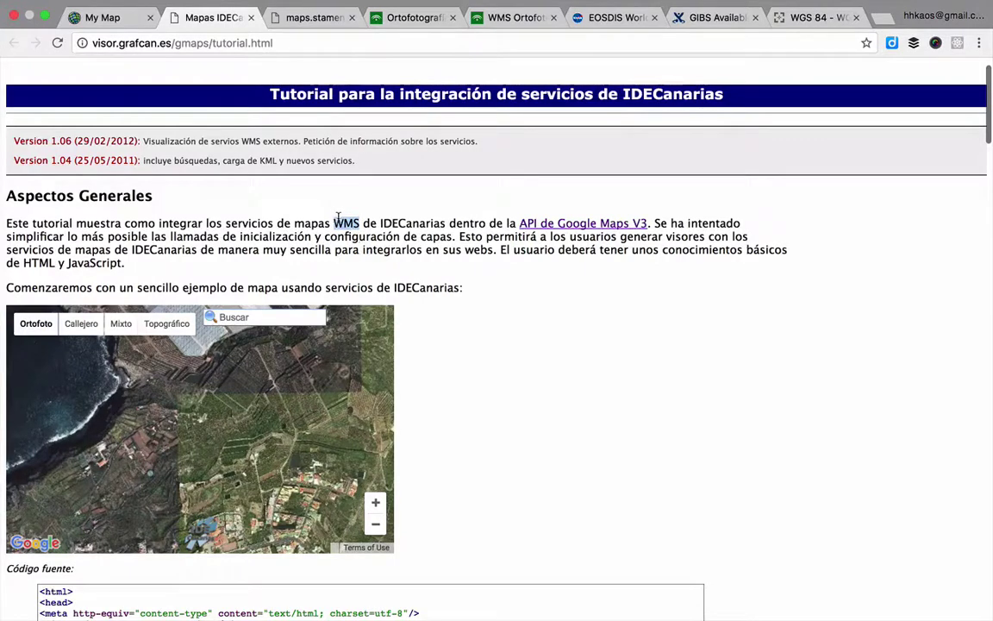
Step: Start recording the tutorial page's network activity and pan the sample map to capture its tile requests
{"action": "key", "text": "super+alt+i"}
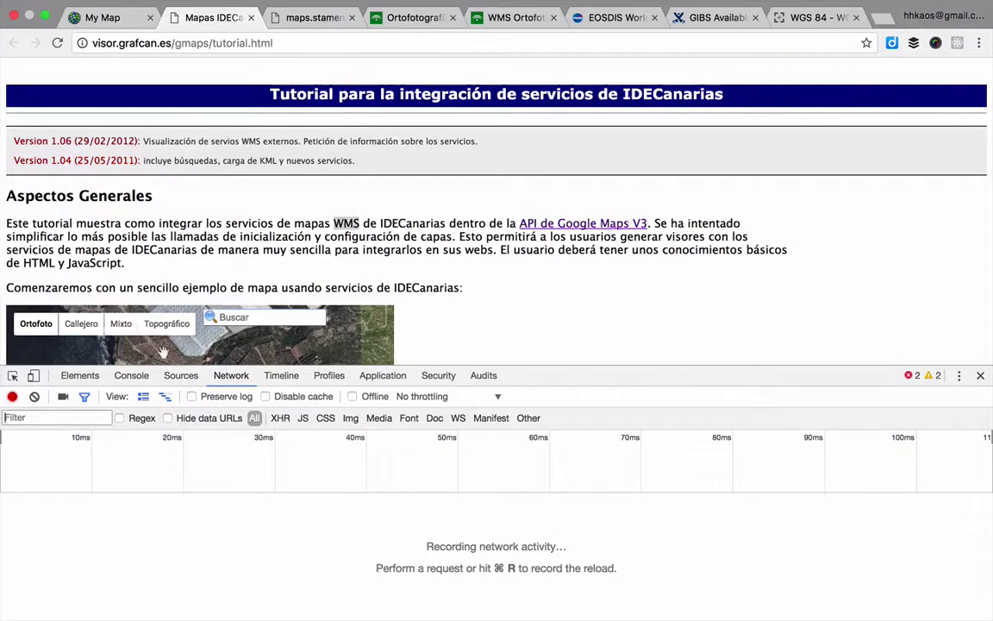
{"action": "scroll", "coordinate": [379, 228], "scroll_direction": "down", "scroll_amount": 2}
{"action": "scroll", "coordinate": [398, 243], "scroll_direction": "down", "scroll_amount": 3}
{"action": "left_click_drag", "start_coordinate": [328, 288], "coordinate": [138, 301]}
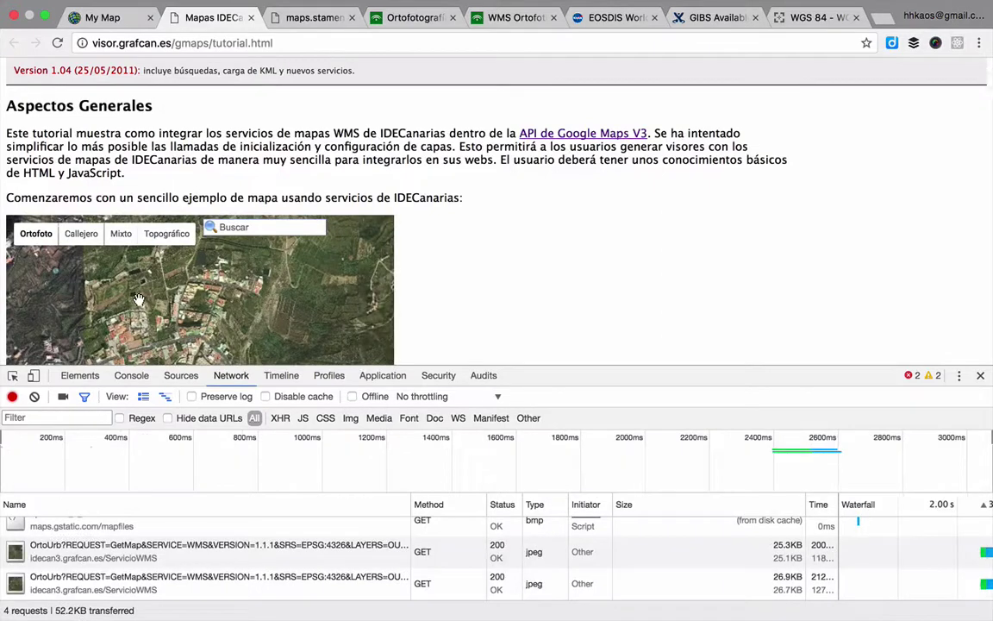
Step: Preview the first captured OrtoUrb GetMap tile request and copy its link address
{"action": "left_click", "coordinate": [37, 559]}
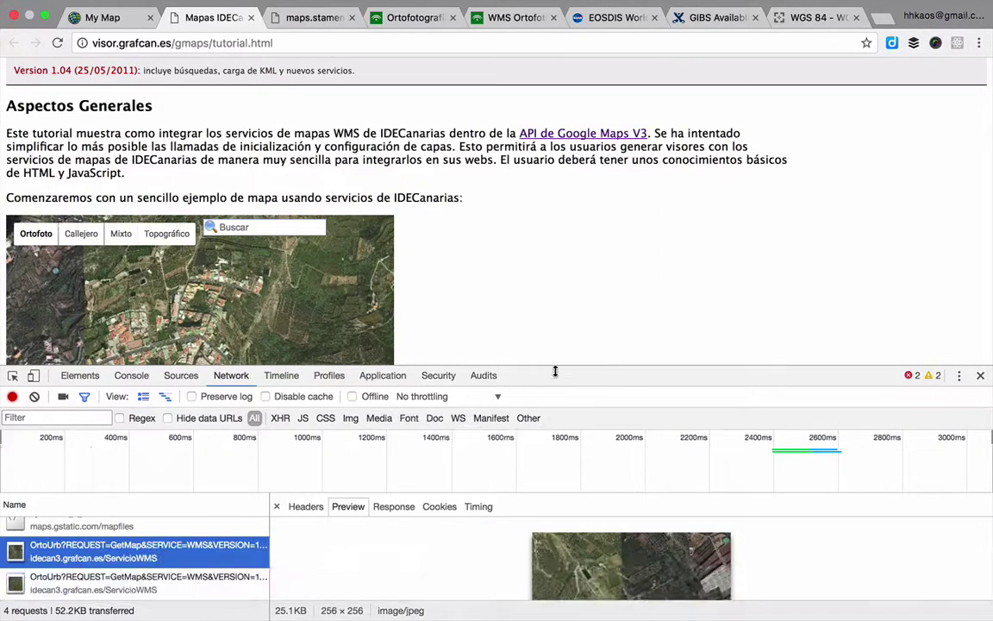
{"action": "left_click_drag", "start_coordinate": [555, 369], "coordinate": [571, 315]}
{"action": "right_click", "coordinate": [155, 548]}
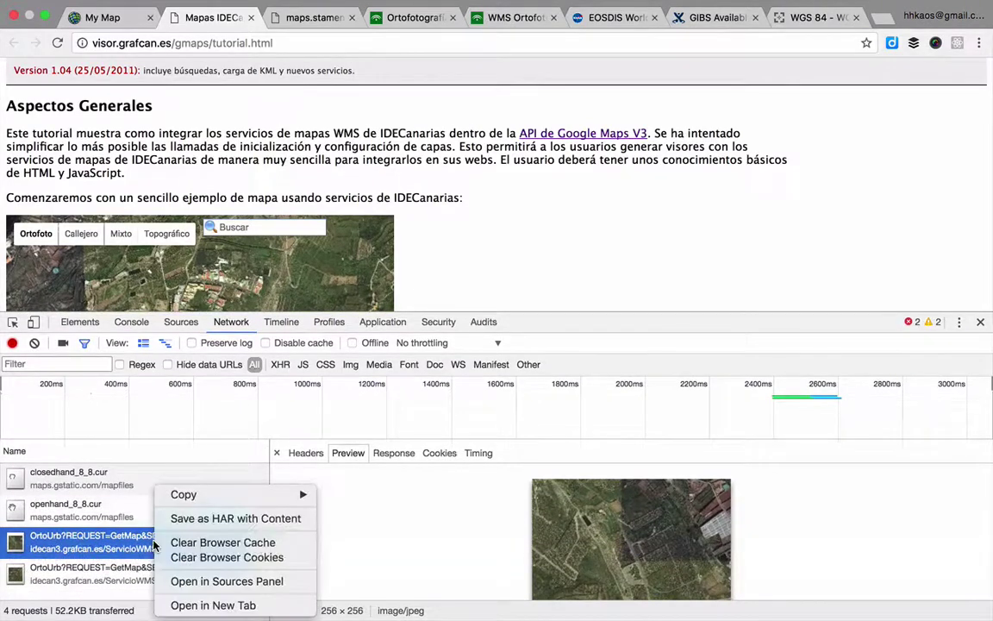
{"action": "mouse_move", "coordinate": [195, 497]}
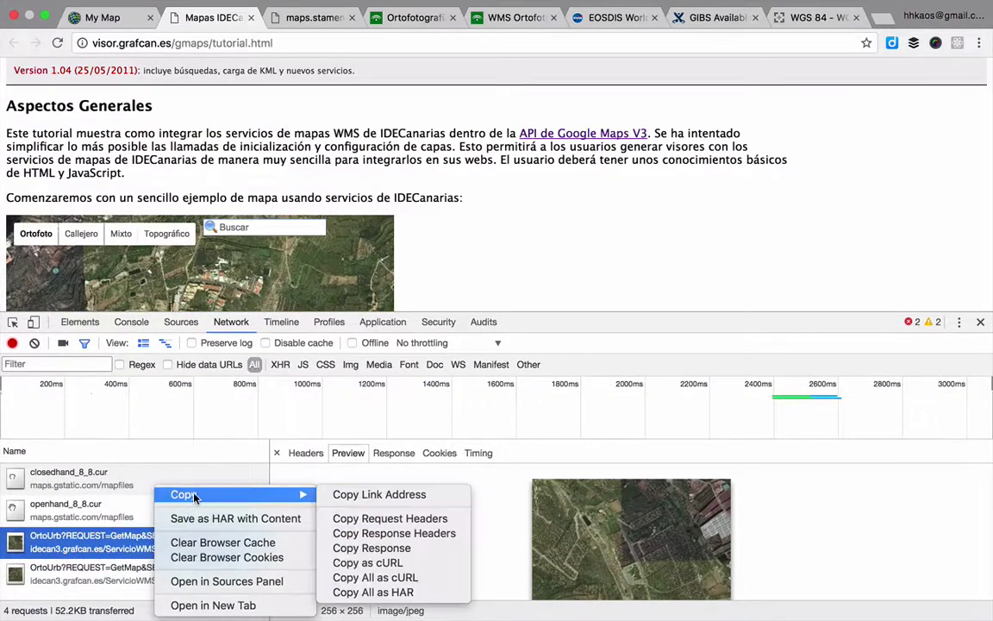
{"action": "left_click", "coordinate": [341, 494]}
Step: Paste the copied WMS link into the browser address, examine its request parameters, and close the developer tools
{"action": "key", "text": "super+l"}
{"action": "key", "text": "super+v"}
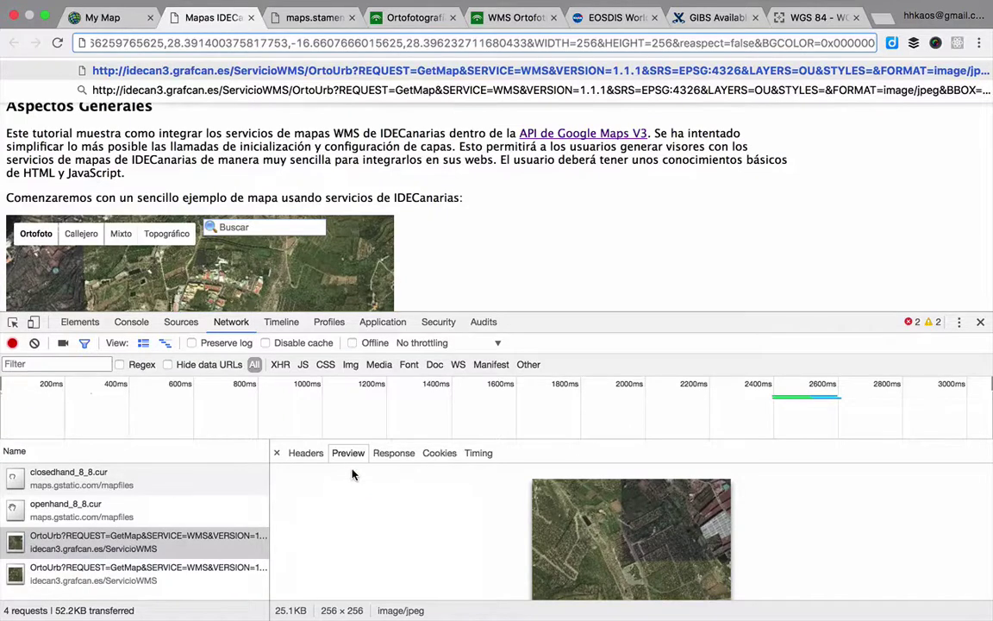
{"action": "key", "text": "Home"}
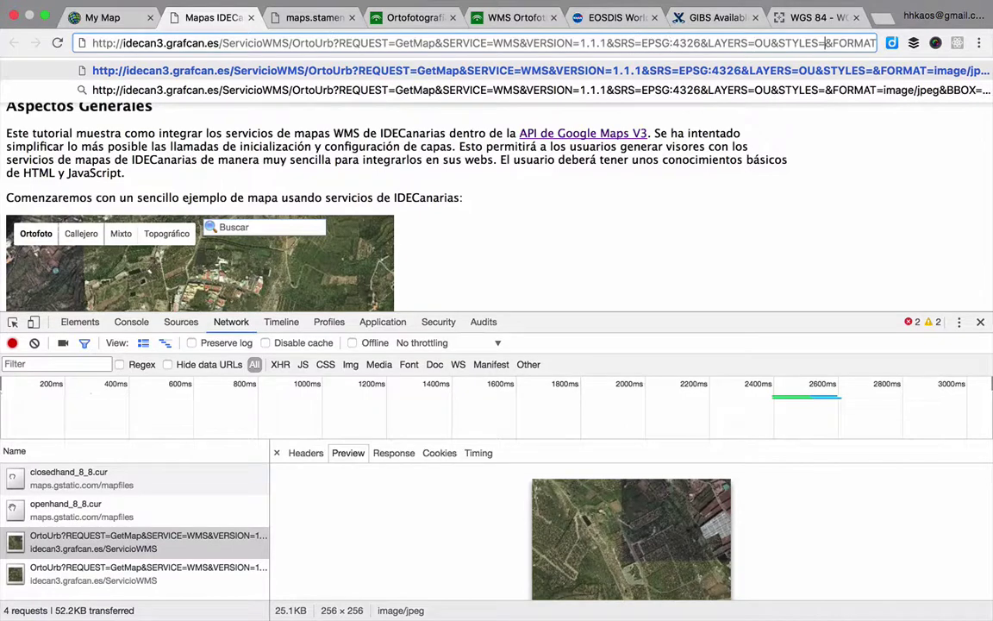
{"action": "key", "text": "Right"}
{"action": "key", "text": "Right"}
{"action": "key", "text": "Right"}
{"action": "key", "text": "Right"}
{"action": "key", "text": "Right"}
{"action": "key", "text": "Right"}
{"action": "key", "text": "Right"}
{"action": "key", "text": "Right"}
{"action": "key", "text": "Right"}
{"action": "key", "text": "Right"}
{"action": "key", "text": "Right"}
{"action": "key", "text": "Right"}
{"action": "key", "text": "Right"}
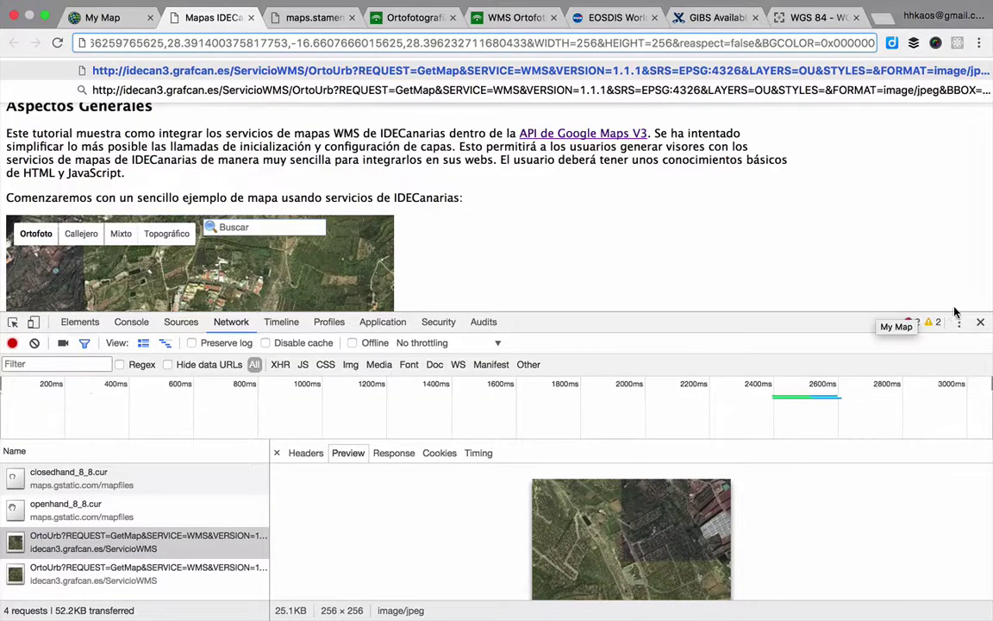
{"action": "left_click", "coordinate": [981, 322]}
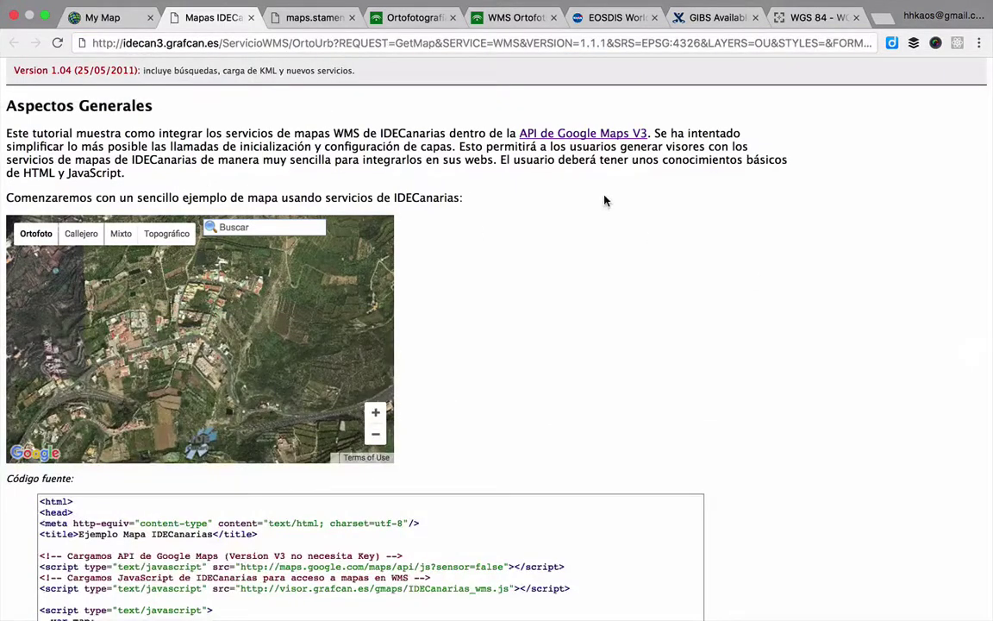
Step: Switch to the web map, reload it as a blank map, and start adding a web layer of type WMS OGC Web Service
{"action": "left_click", "coordinate": [107, 21]}
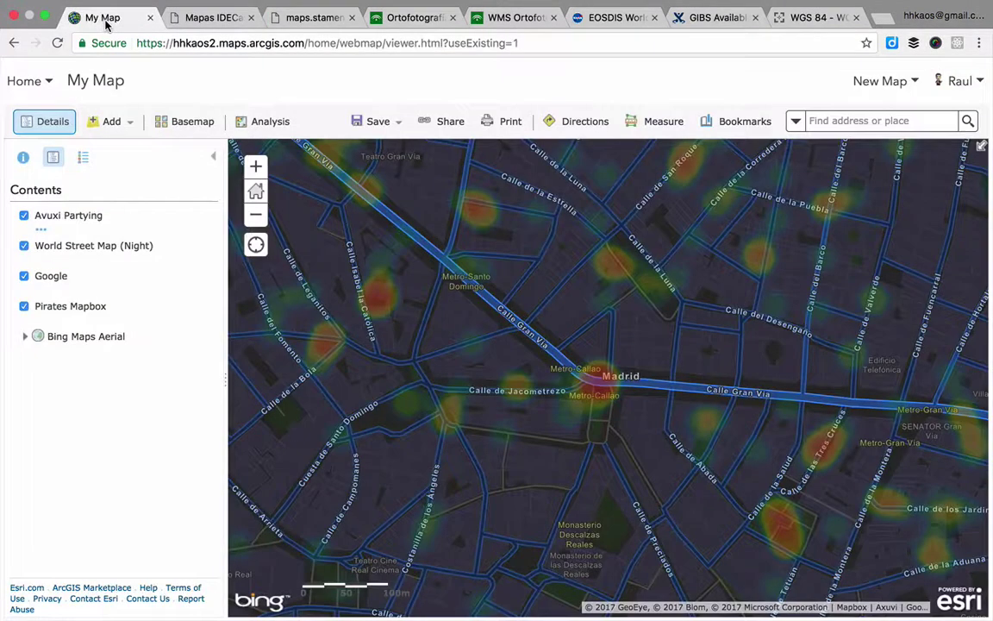
{"action": "left_click", "coordinate": [57, 45]}
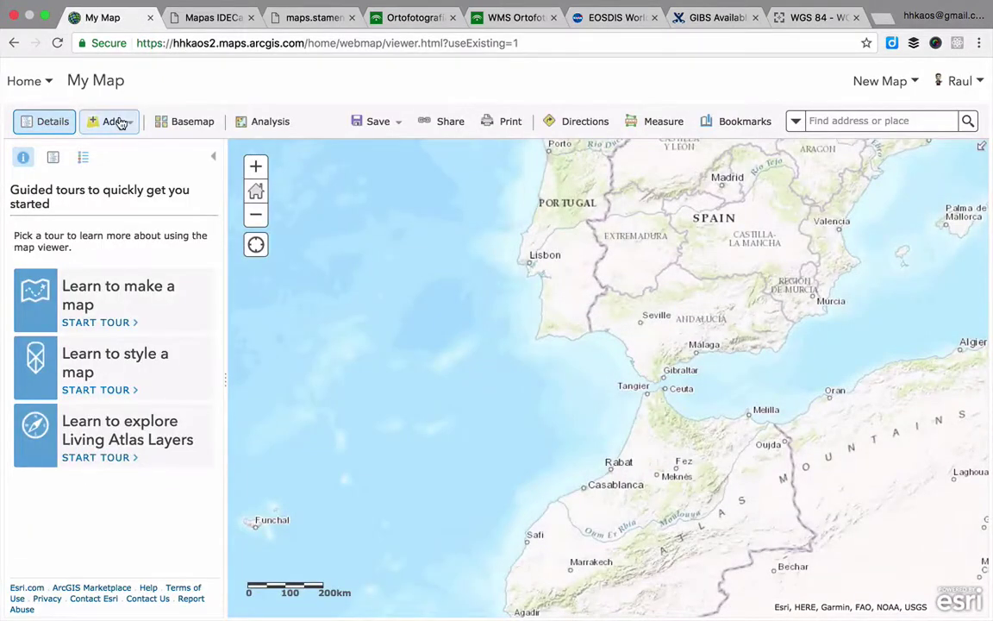
{"action": "left_click", "coordinate": [121, 122]}
{"action": "left_click", "coordinate": [129, 195]}
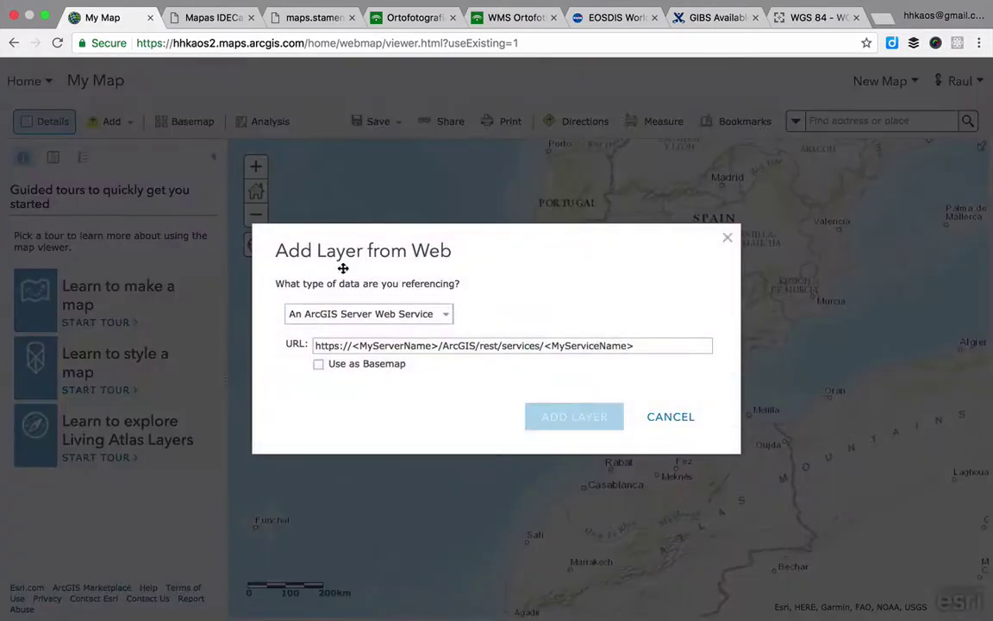
{"action": "left_click", "coordinate": [350, 316]}
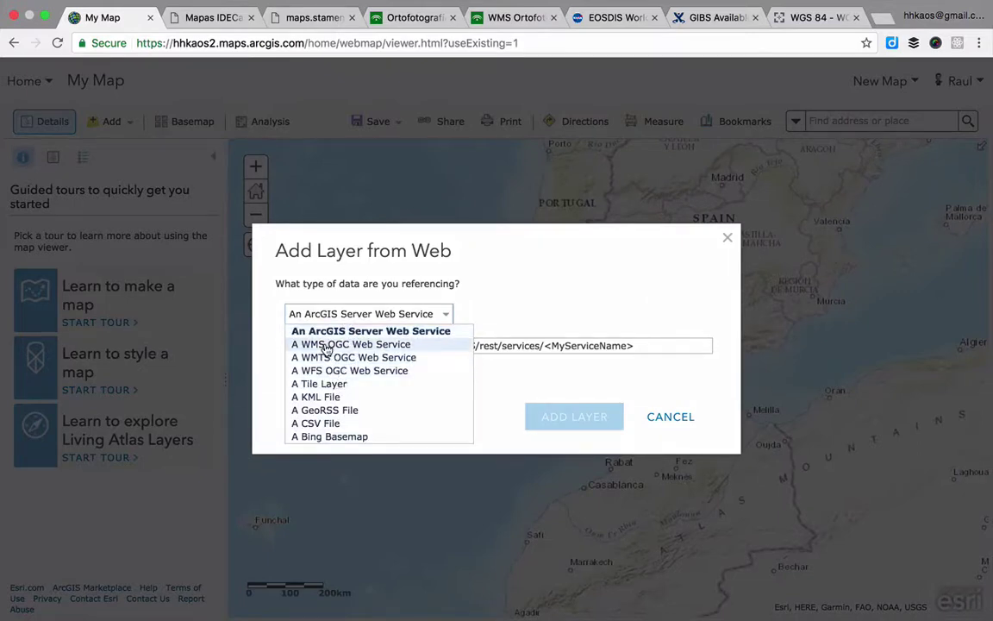
{"action": "left_click", "coordinate": [327, 345]}
{"action": "left_click", "coordinate": [366, 315]}
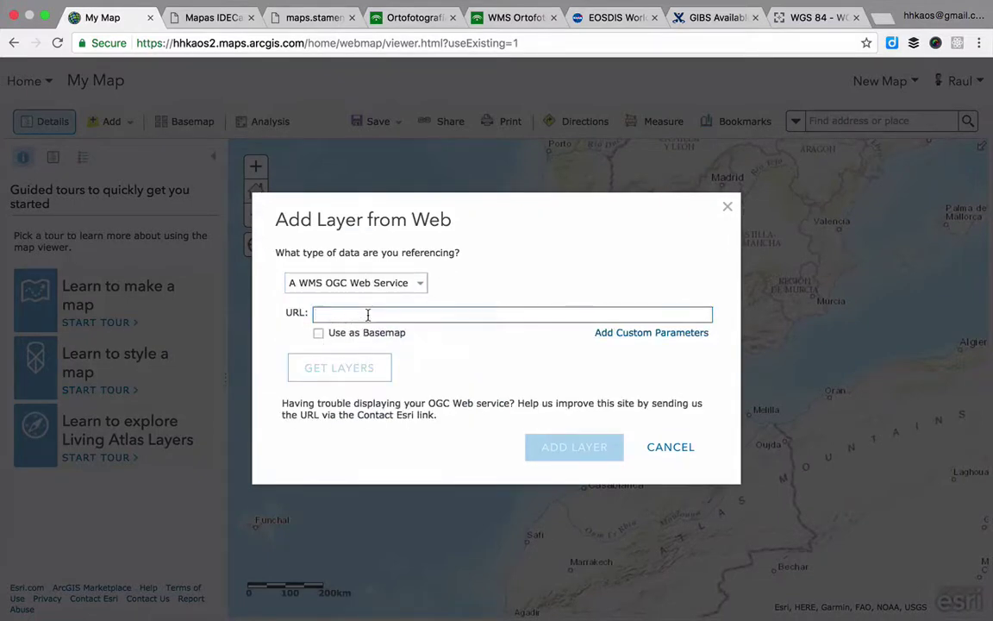
{"action": "key", "text": "super+v"}
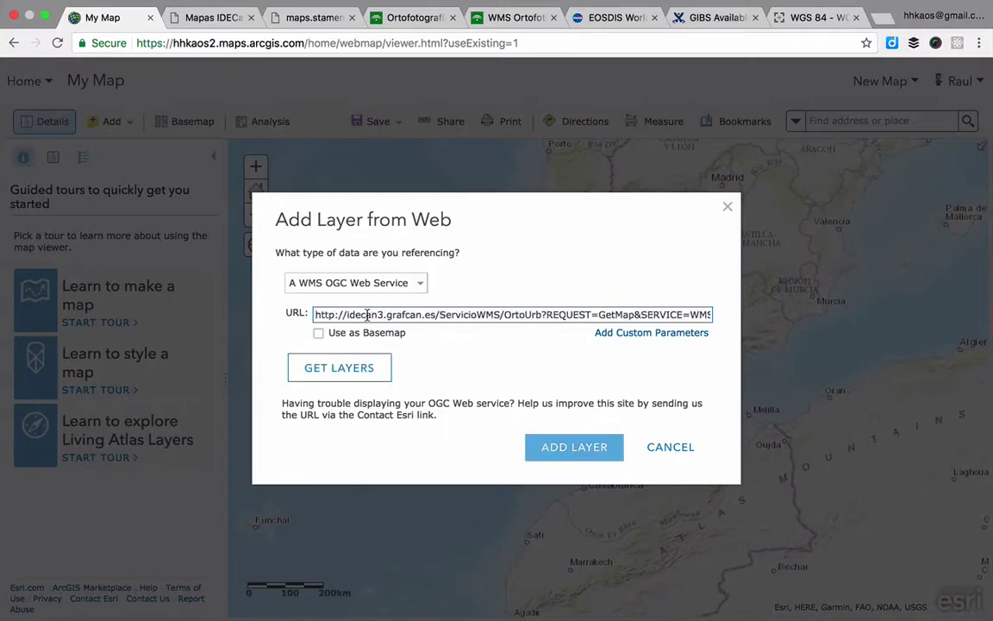
{"action": "left_click_drag", "start_coordinate": [546, 315], "coordinate": [713, 314]}
{"action": "key", "text": "BackSpace"}
{"action": "left_click", "coordinate": [376, 369]}
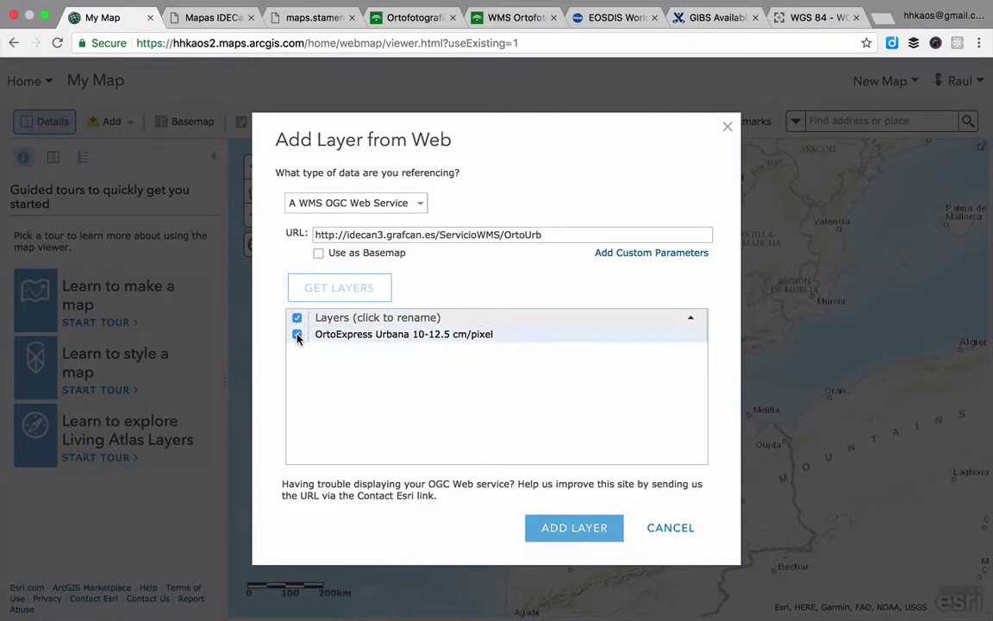
Step: Add the service to the map with its OrtoExpress Urbana 10-12.5 cm/pixel layer selected
{"action": "left_click", "coordinate": [296, 335]}
{"action": "left_click", "coordinate": [297, 333]}
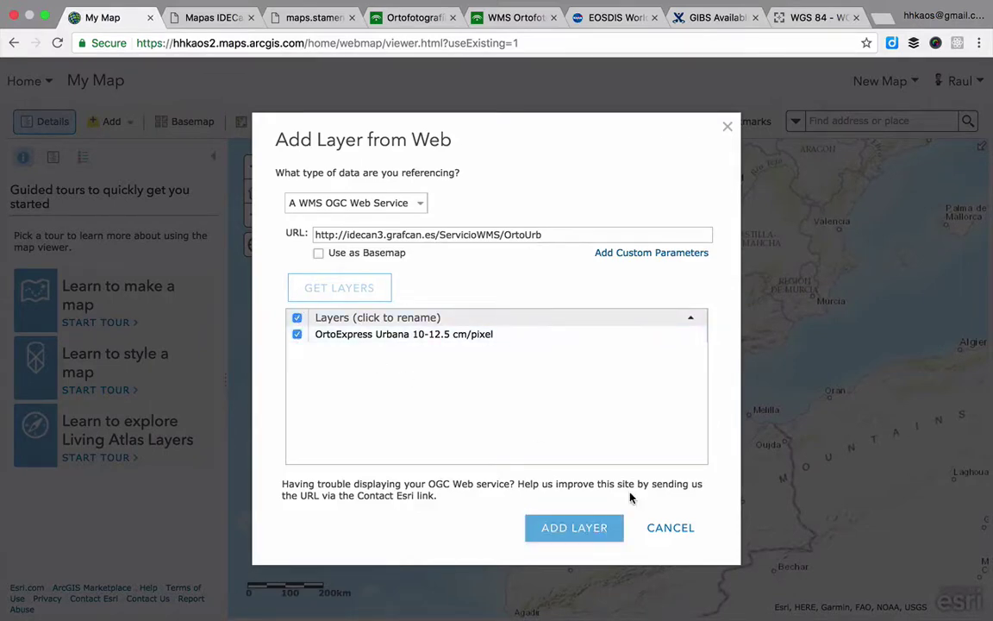
{"action": "left_click", "coordinate": [575, 529]}
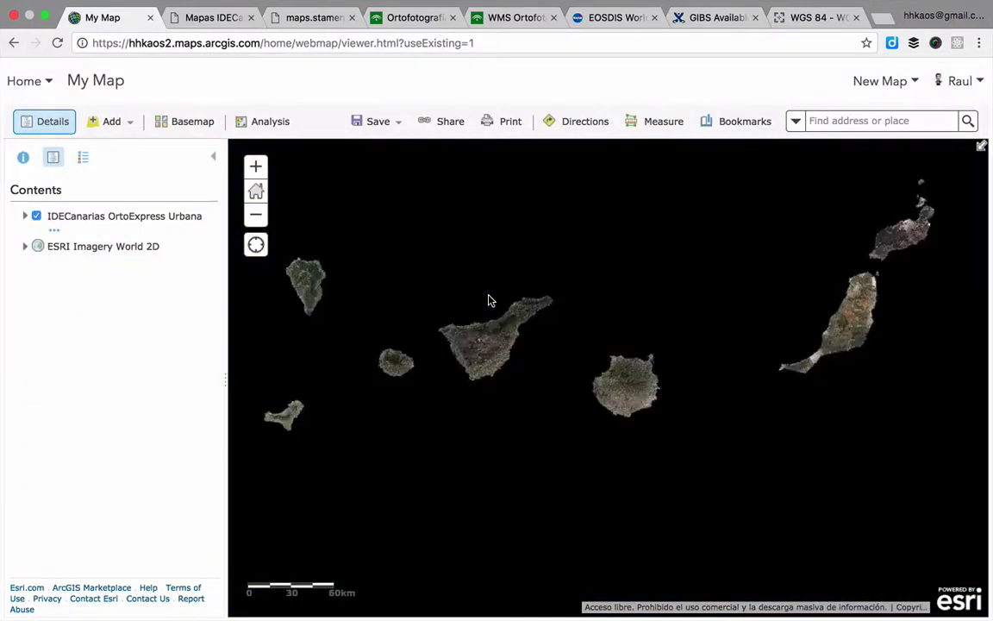
Step: Examine the IDECanarias orthophoto over Tenerife up close, the whole archipelago, and its coverage at world scale
{"action": "left_click_drag", "start_coordinate": [479, 317], "coordinate": [495, 308]}
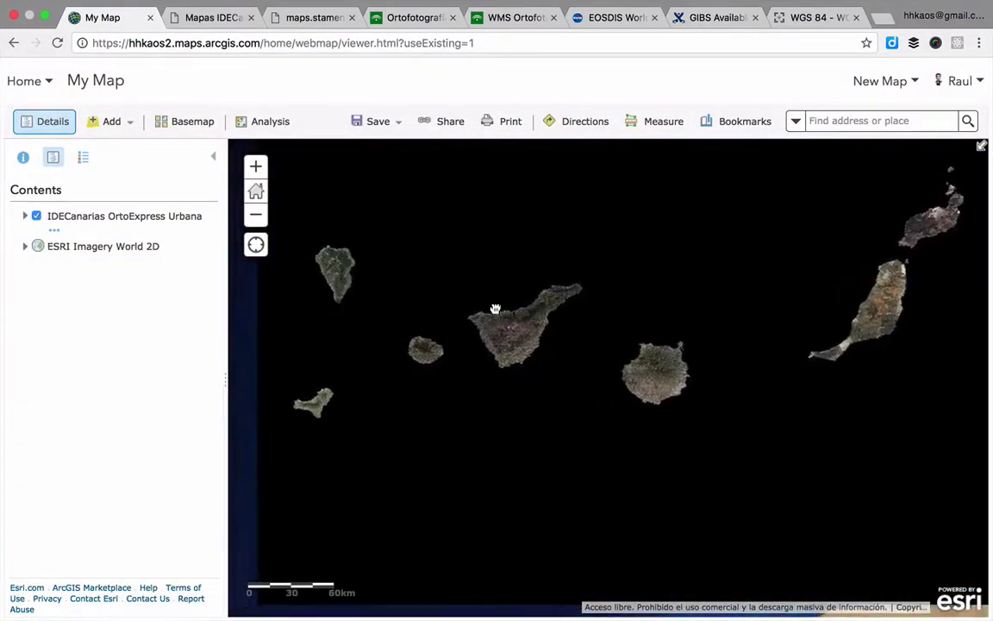
{"action": "scroll", "coordinate": [525, 310], "scroll_direction": "up", "scroll_amount": 2}
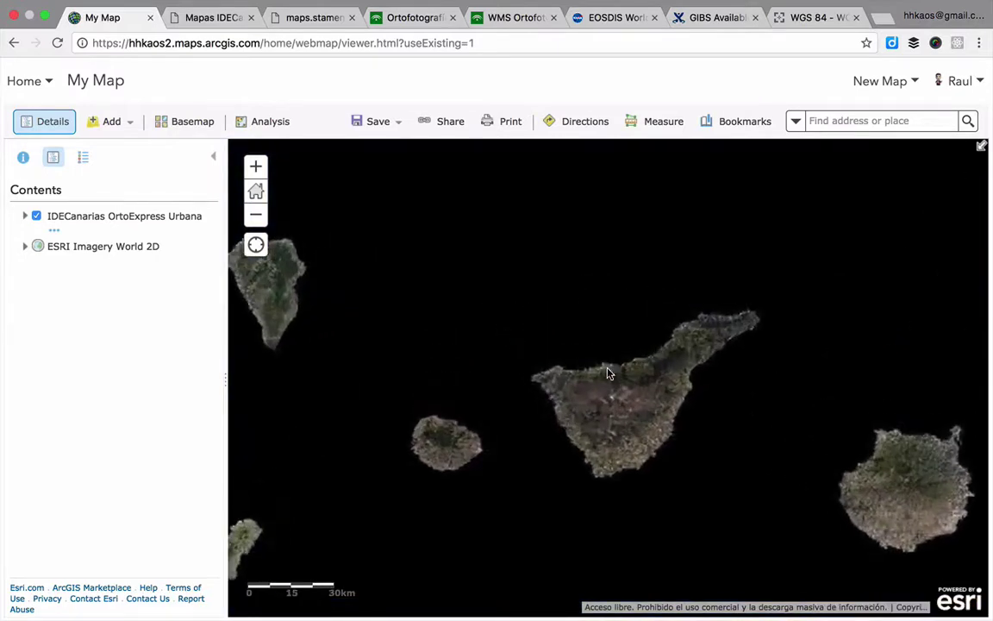
{"action": "left_click_drag", "start_coordinate": [497, 323], "coordinate": [556, 374]}
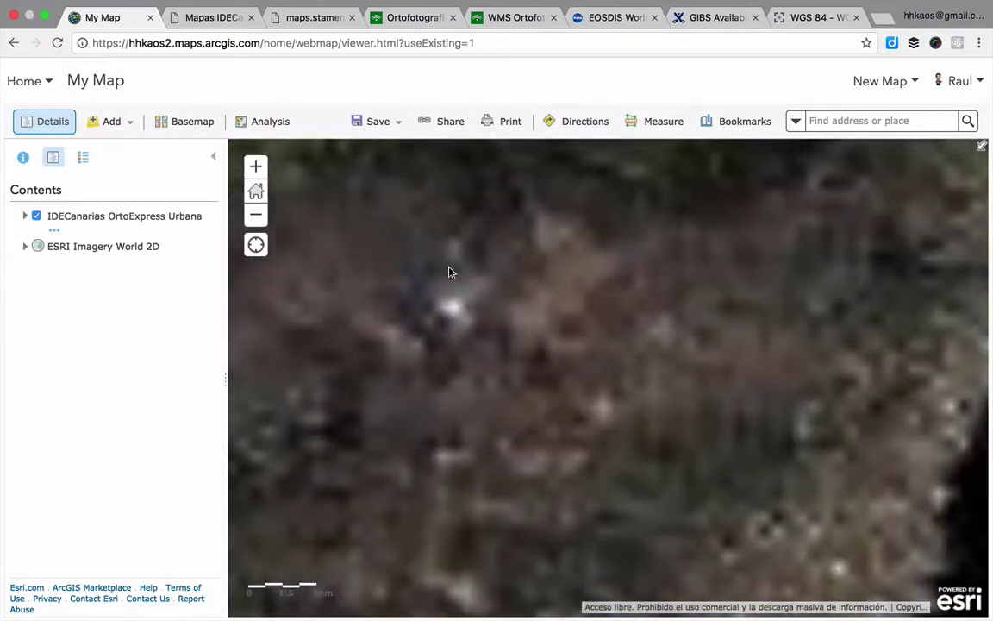
{"action": "scroll", "coordinate": [664, 370], "scroll_direction": "down", "scroll_amount": 3}
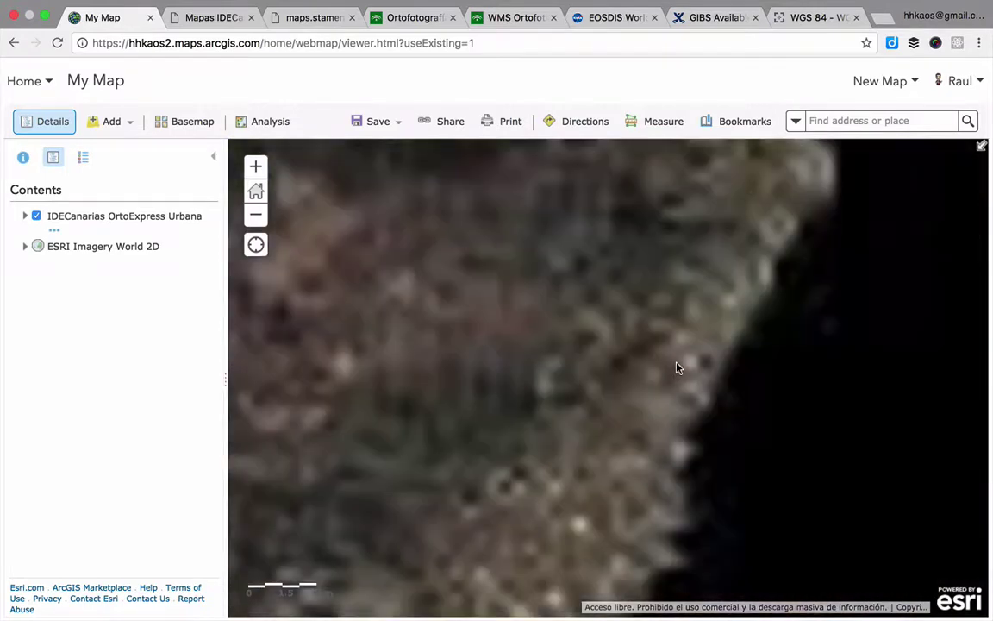
{"action": "left_click_drag", "start_coordinate": [605, 339], "coordinate": [523, 280]}
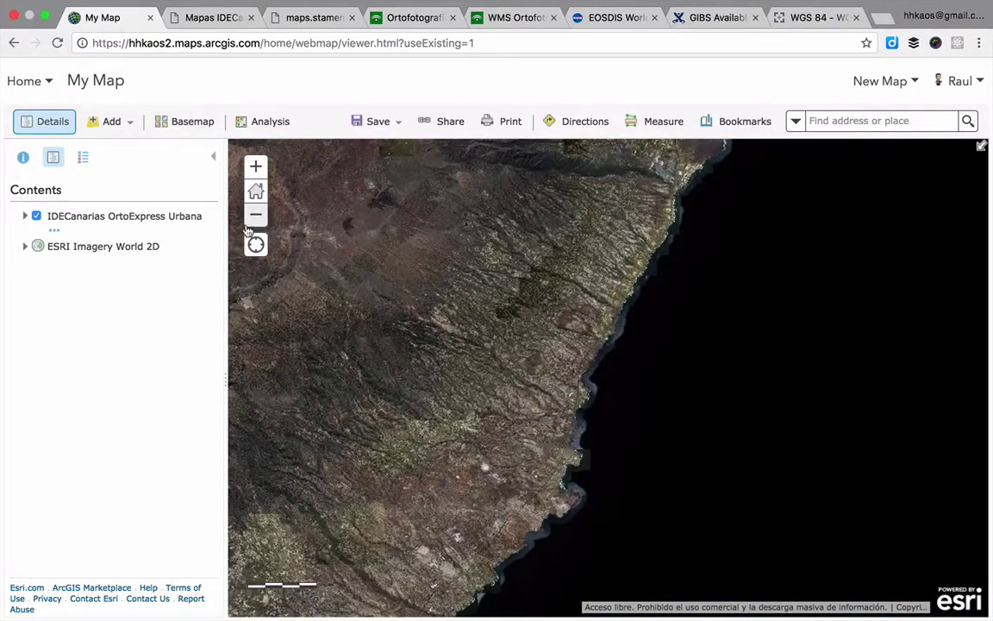
{"action": "left_click", "coordinate": [258, 199]}
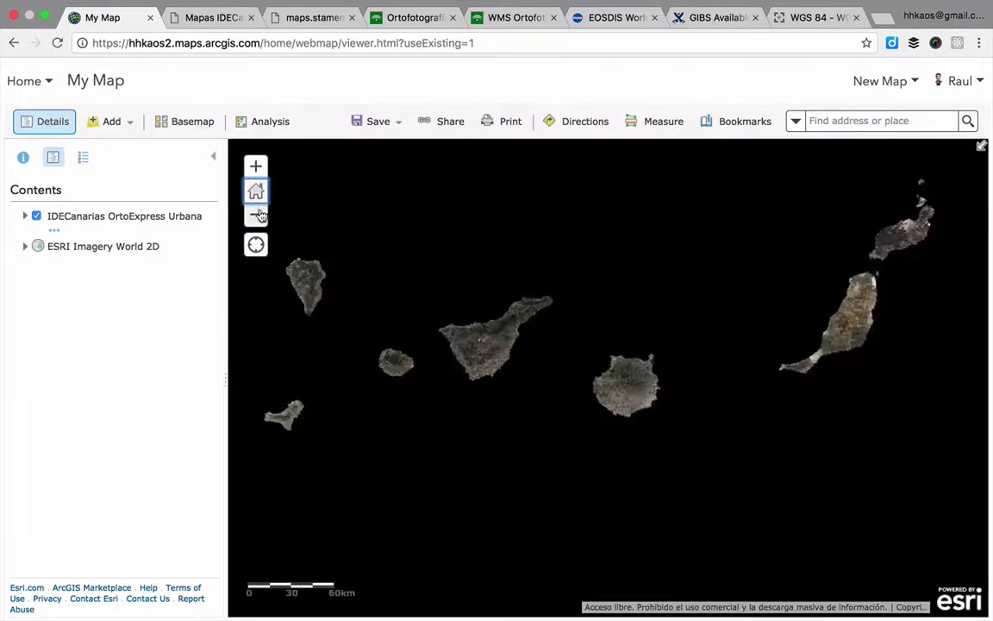
{"action": "left_click", "coordinate": [256, 214]}
{"action": "left_click", "coordinate": [256, 215]}
{"action": "left_click", "coordinate": [255, 165]}
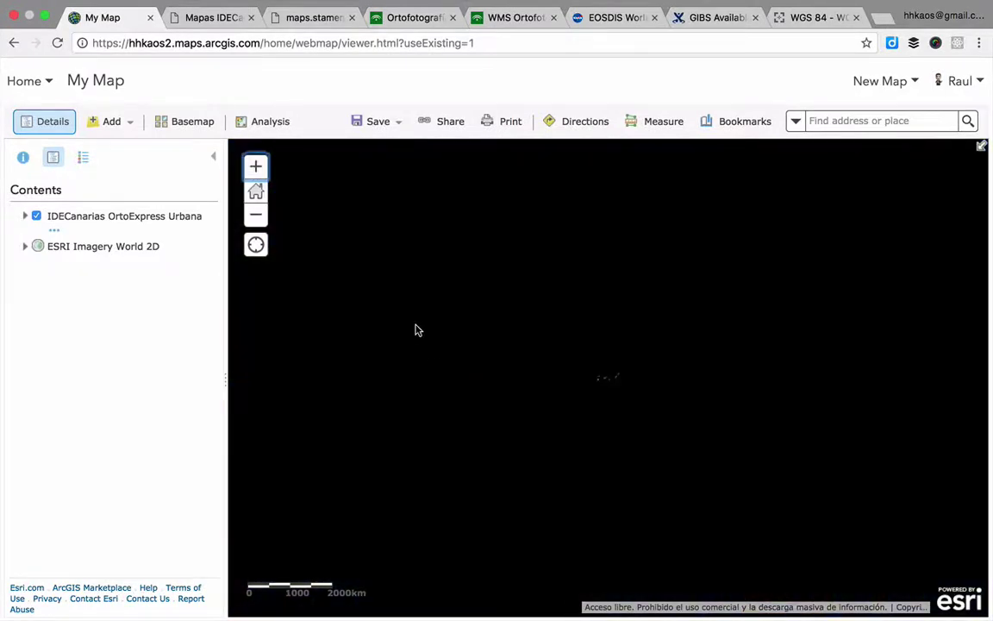
Step: Hide the IDECanarias OrtoExpress Urbana layer to inspect the ESRI Imagery World 2D basemap, and show the layer again
{"action": "left_click", "coordinate": [35, 217]}
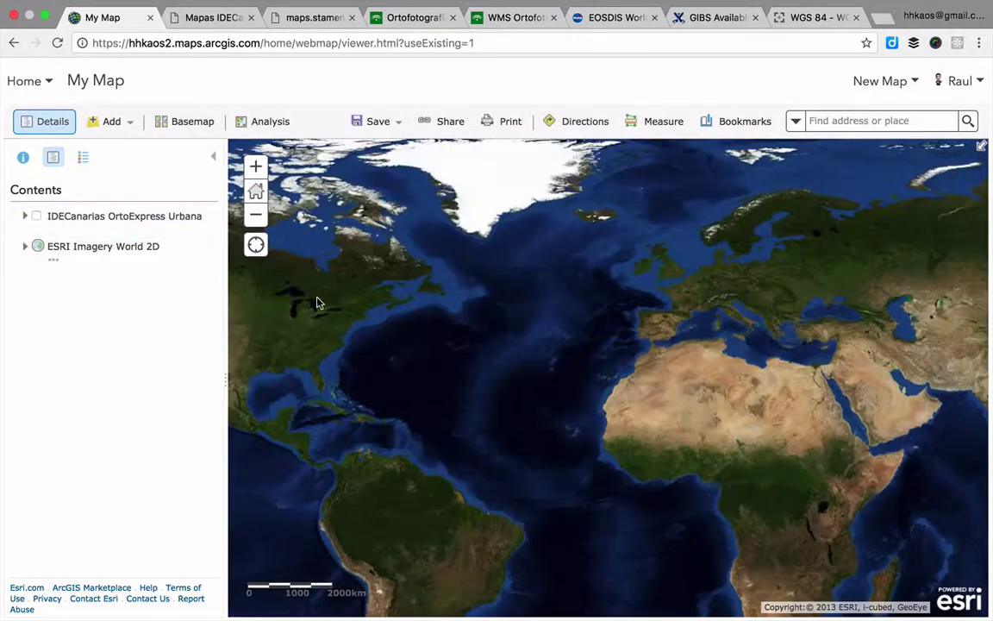
{"action": "left_click_drag", "start_coordinate": [475, 328], "coordinate": [504, 288]}
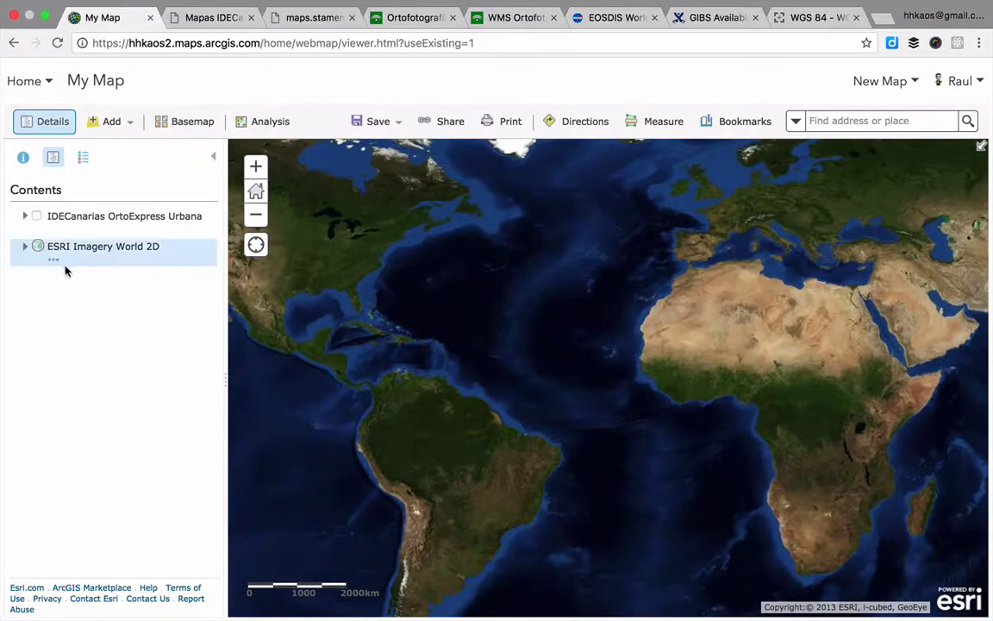
{"action": "left_click_drag", "start_coordinate": [593, 377], "coordinate": [545, 280]}
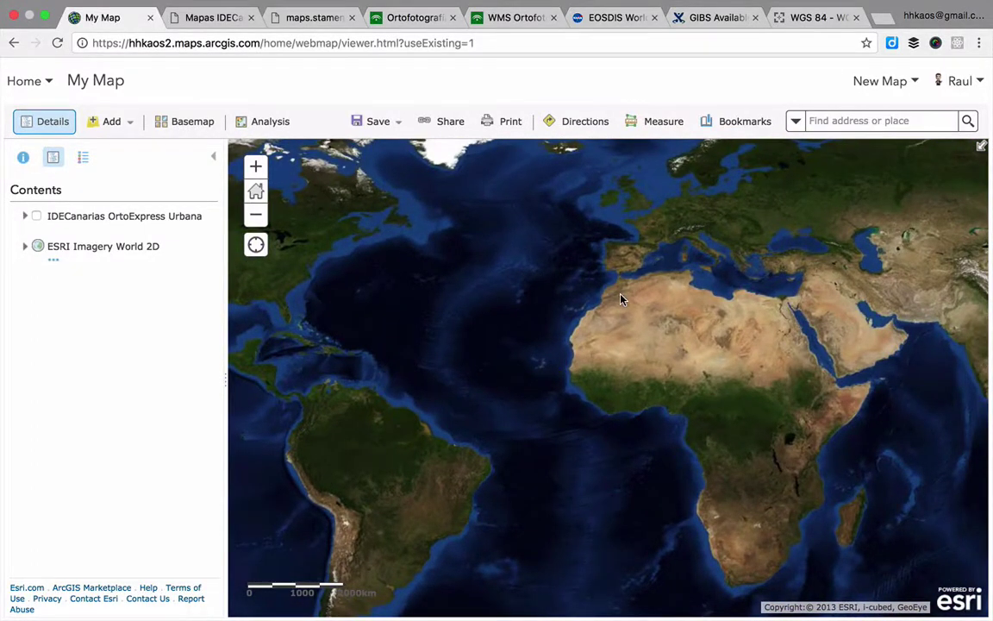
{"action": "left_click", "coordinate": [35, 217]}
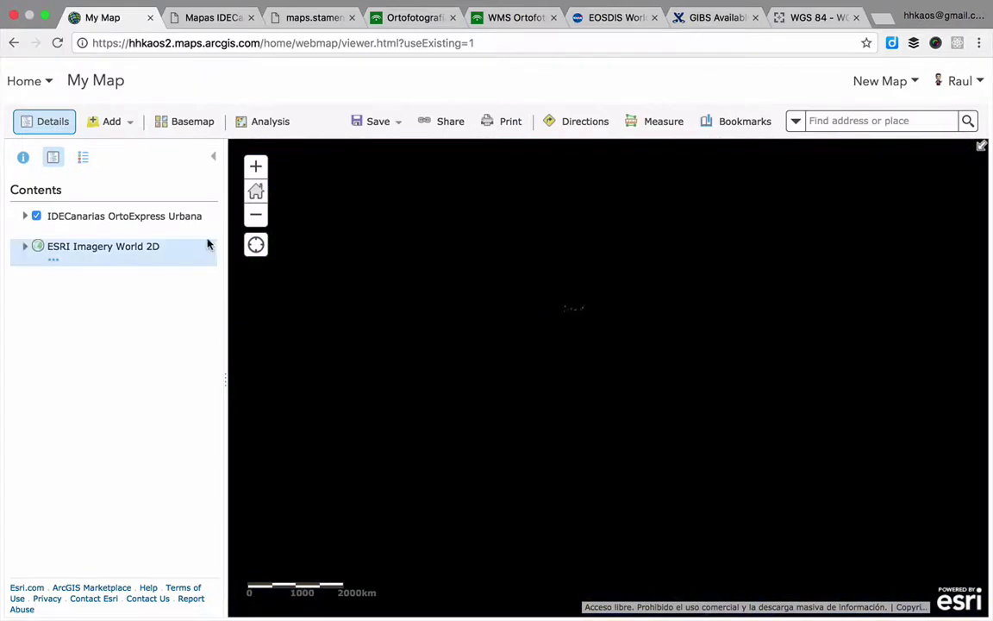
Step: Zoom to the IDECanarias OrtoExpress Urbana layer and look over the islands
{"action": "left_click", "coordinate": [52, 231]}
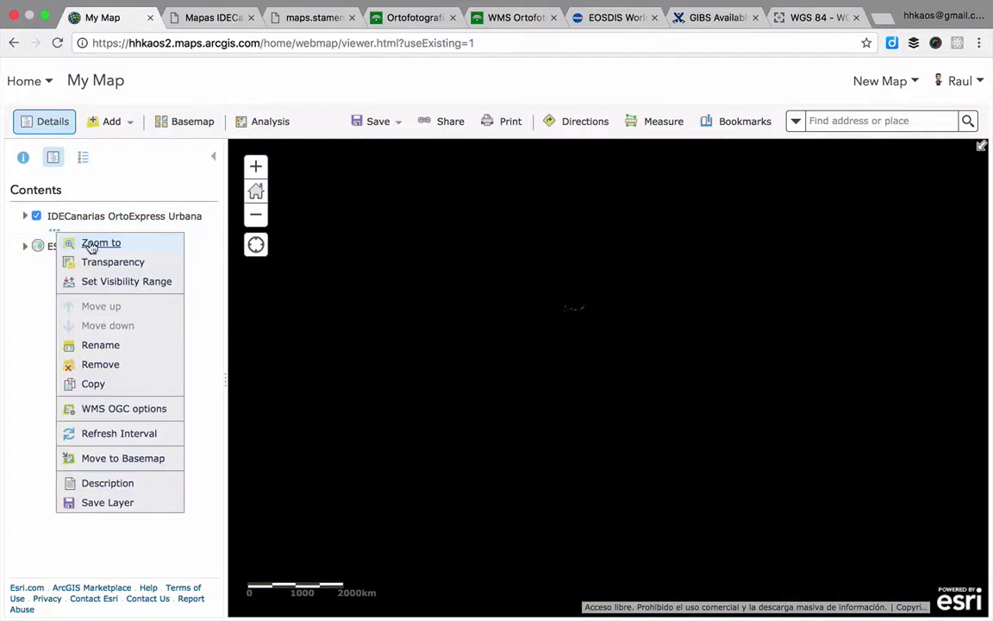
{"action": "left_click", "coordinate": [91, 244]}
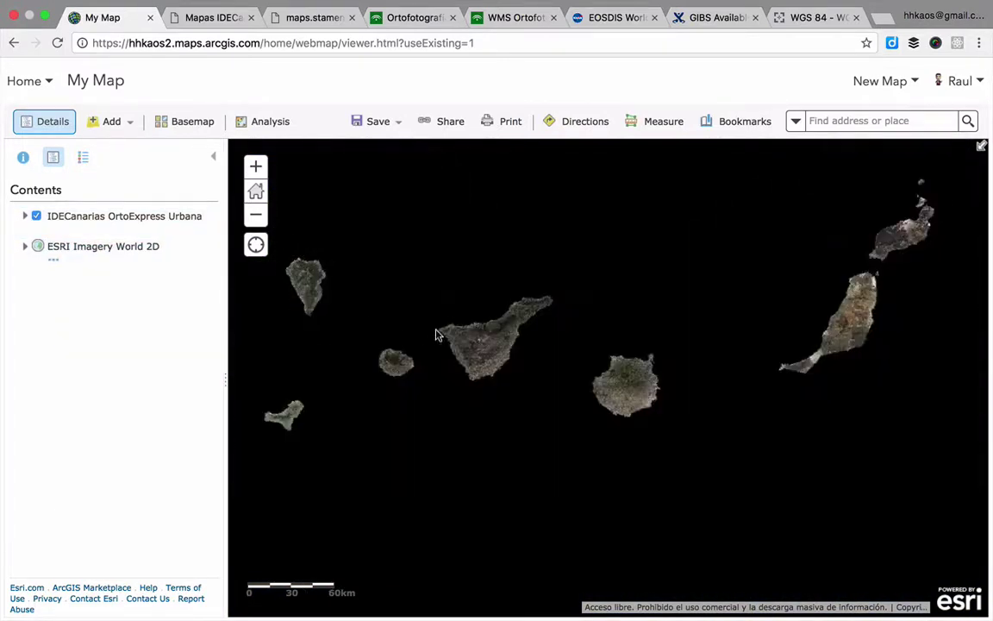
{"action": "left_click_drag", "start_coordinate": [351, 321], "coordinate": [373, 313]}
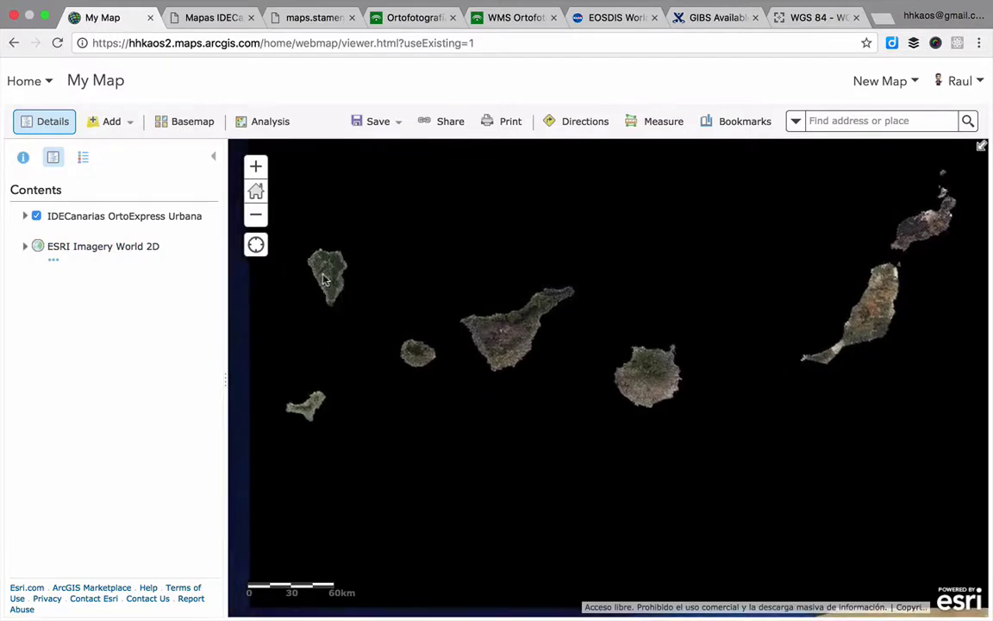
Step: Try the location measurement in degrees, measure a distance across Tenerife in kilometers, and close the Measure tool
{"action": "left_click", "coordinate": [648, 122]}
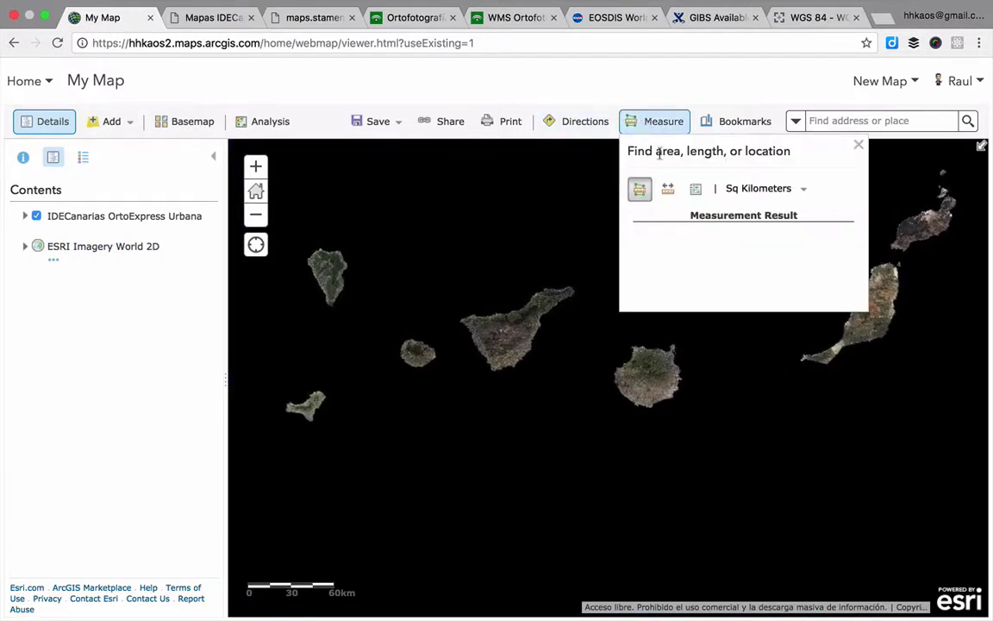
{"action": "left_click", "coordinate": [697, 191]}
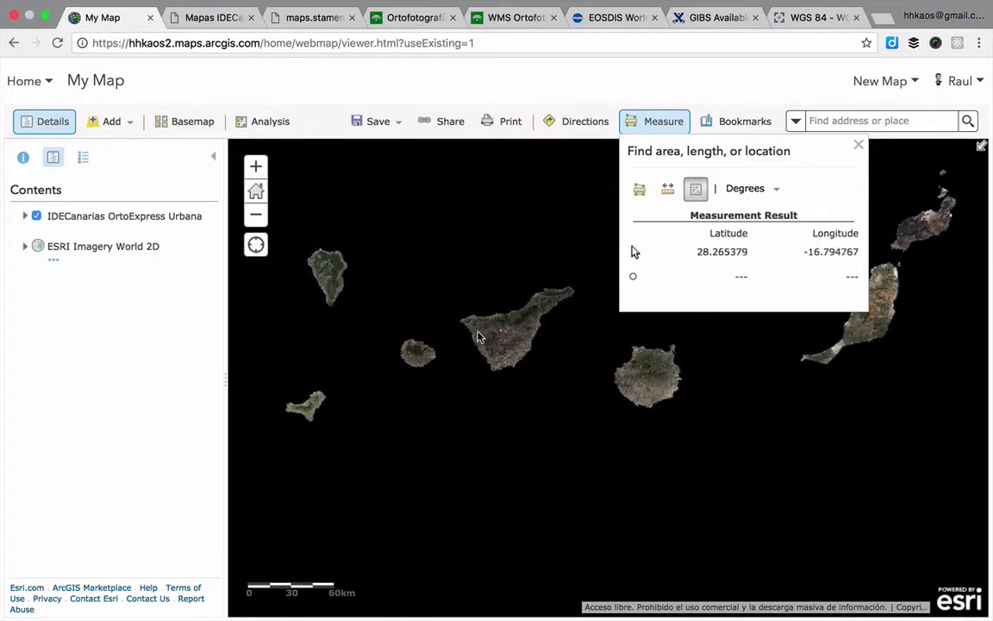
{"action": "left_click", "coordinate": [667, 188]}
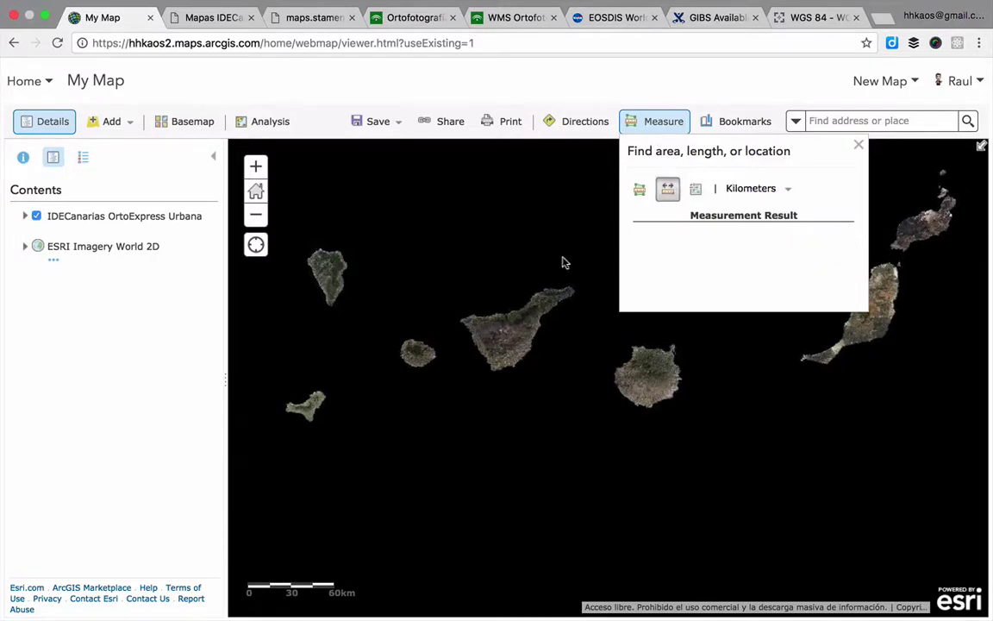
{"action": "left_click", "coordinate": [504, 318]}
{"action": "left_click", "coordinate": [548, 319]}
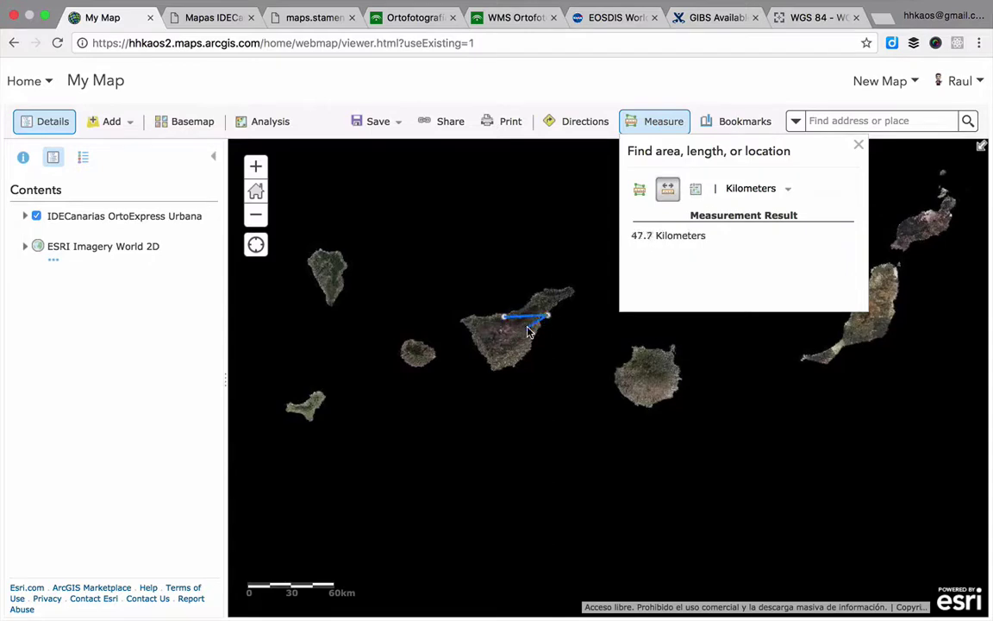
{"action": "left_click", "coordinate": [652, 122]}
Step: Close the IDECanarias tutorial page and reload the web map as a blank map
{"action": "left_click", "coordinate": [205, 23]}
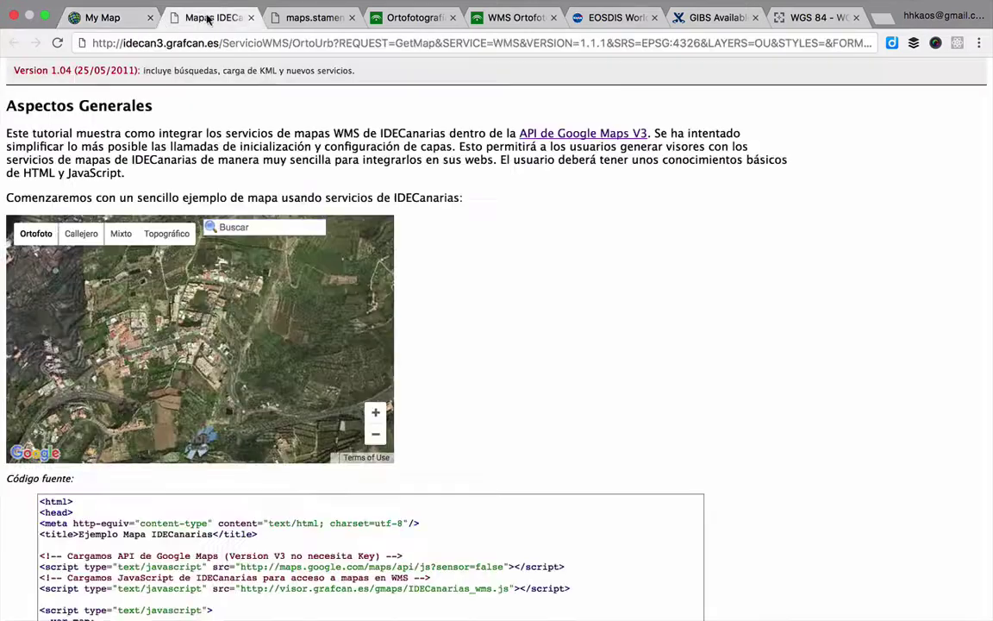
{"action": "left_click", "coordinate": [263, 28]}
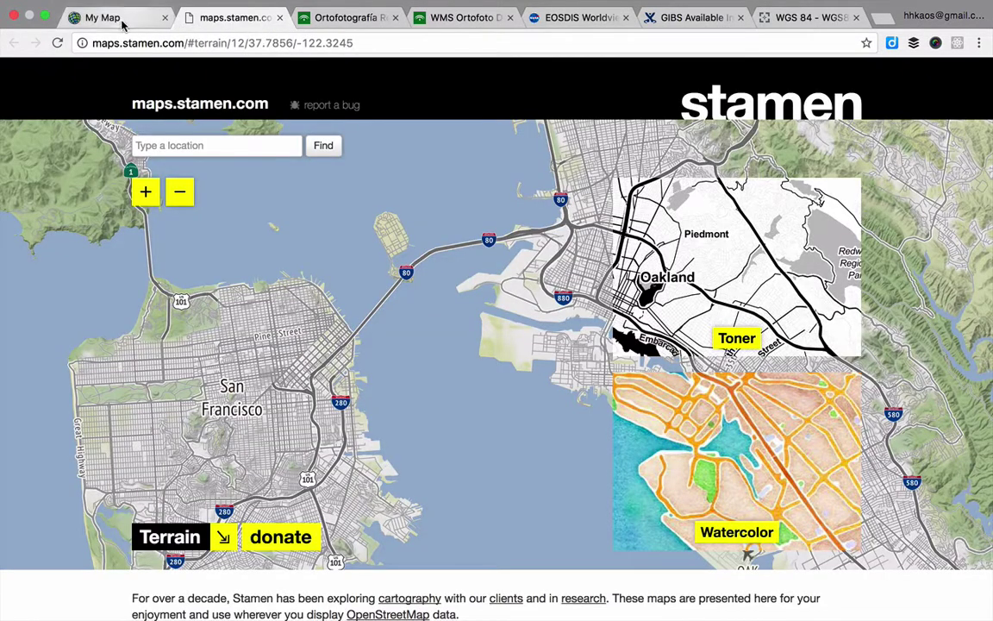
{"action": "left_click", "coordinate": [123, 24]}
{"action": "left_click", "coordinate": [57, 43]}
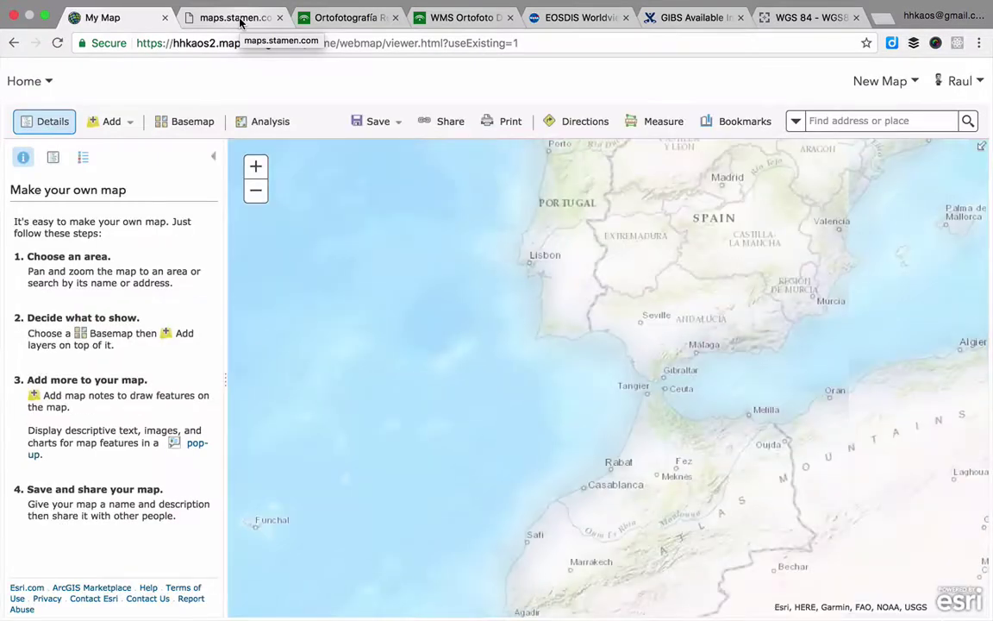
Step: Open the maps.stamen.com page, look around the Terrain map, and switch the main map to the Watercolor style
{"action": "left_click", "coordinate": [240, 19]}
{"action": "left_click_drag", "start_coordinate": [372, 306], "coordinate": [270, 324]}
{"action": "left_click_drag", "start_coordinate": [454, 398], "coordinate": [406, 289]}
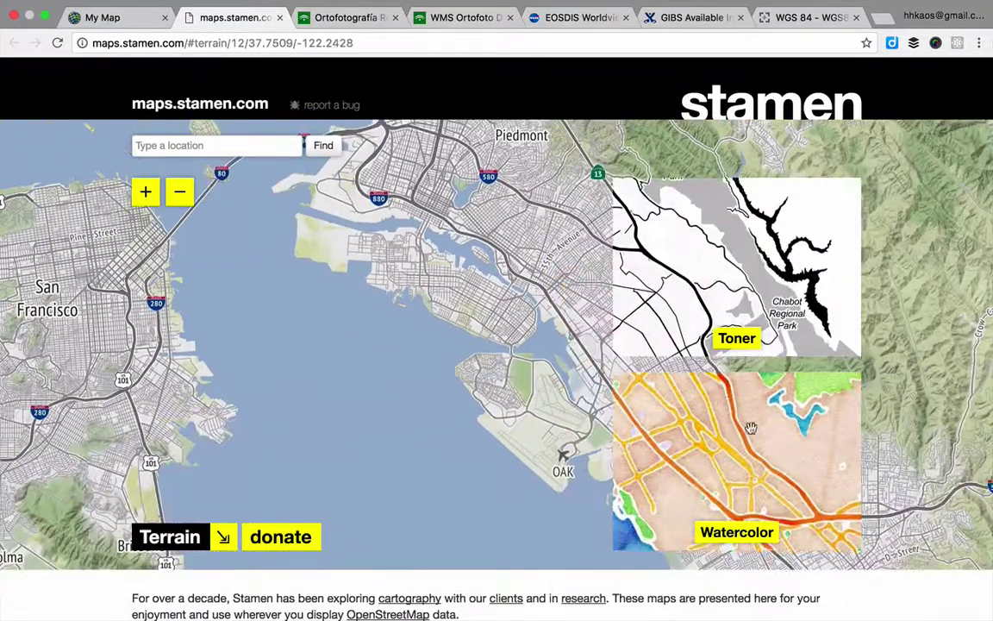
{"action": "left_click", "coordinate": [724, 532]}
{"action": "left_click_drag", "start_coordinate": [405, 386], "coordinate": [578, 386]}
{"action": "left_click_drag", "start_coordinate": [337, 240], "coordinate": [422, 270]}
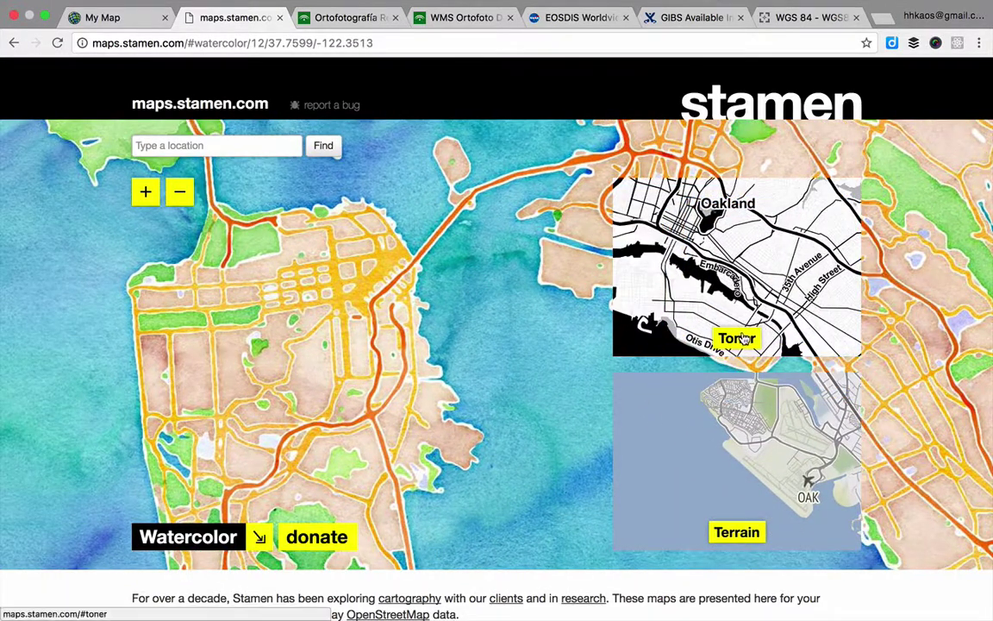
{"action": "left_click_drag", "start_coordinate": [366, 373], "coordinate": [391, 371]}
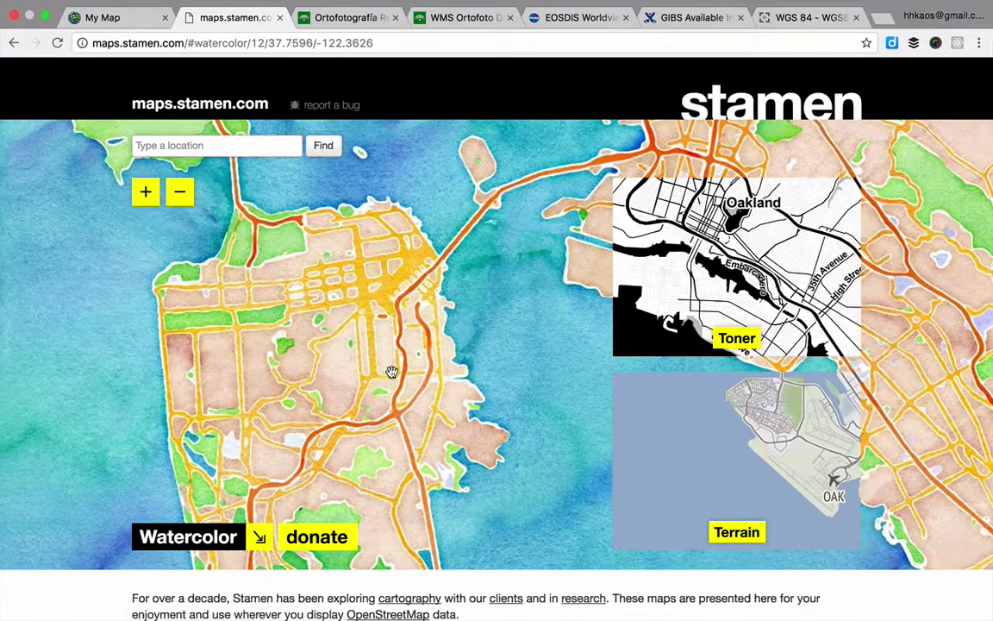
Step: Open the Stamen page's network activity and pan the Watercolor map to capture its tile requests
{"action": "key", "text": "super+alt+i"}
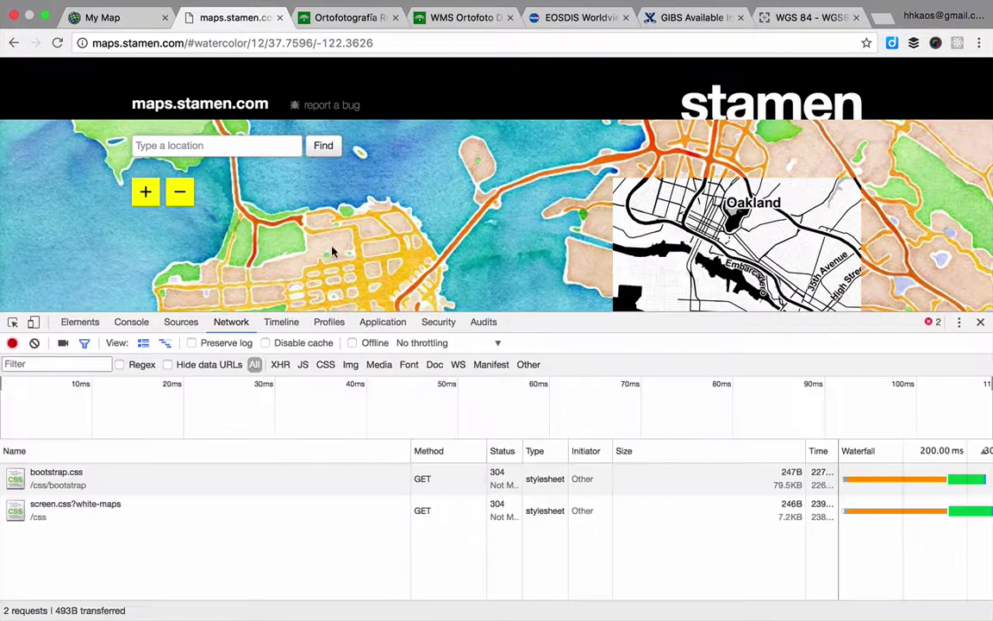
{"action": "left_click_drag", "start_coordinate": [333, 248], "coordinate": [436, 241]}
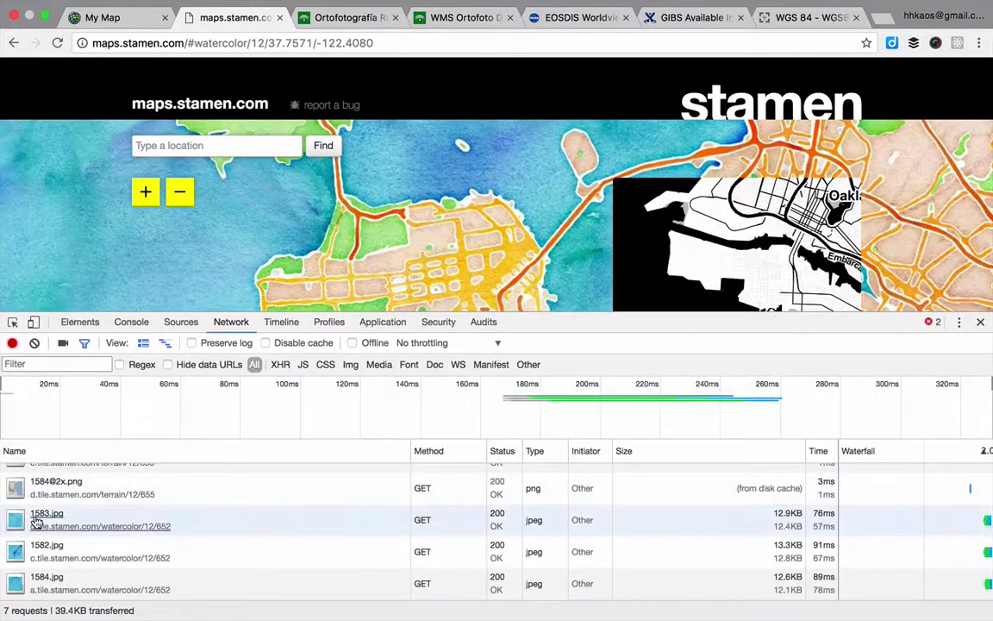
Step: Open the captured watercolor tile 1583.jpg on its own, copy its address, close it and return to the web map
{"action": "left_click", "coordinate": [37, 523]}
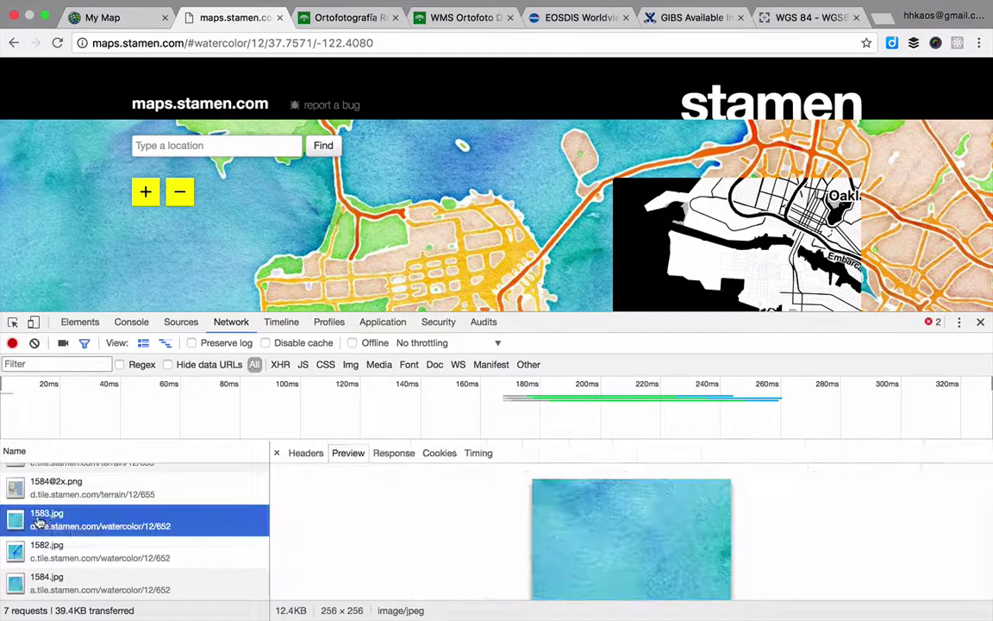
{"action": "right_click", "coordinate": [195, 520]}
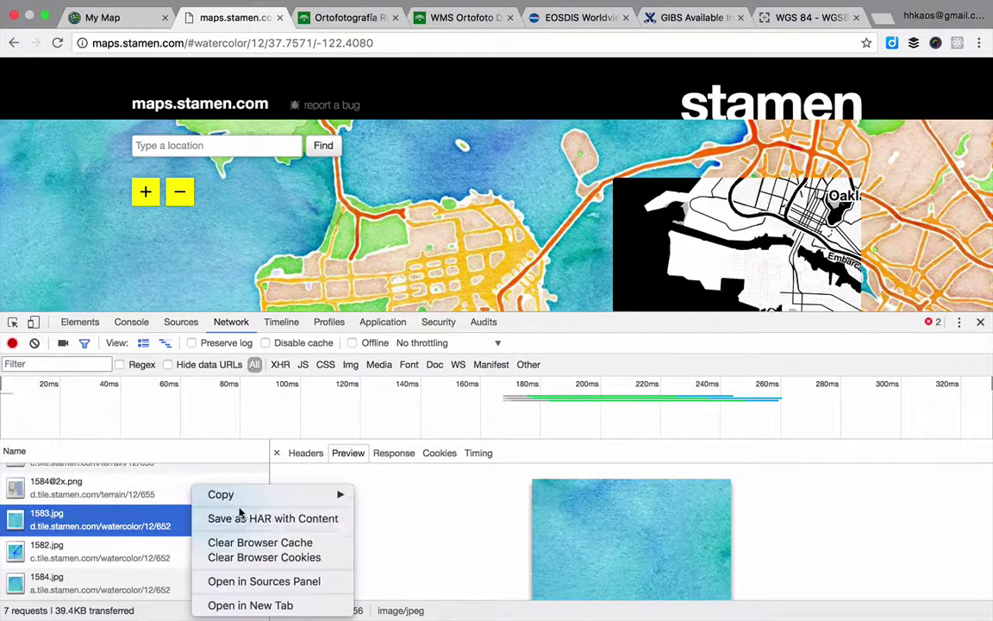
{"action": "left_click", "coordinate": [262, 606]}
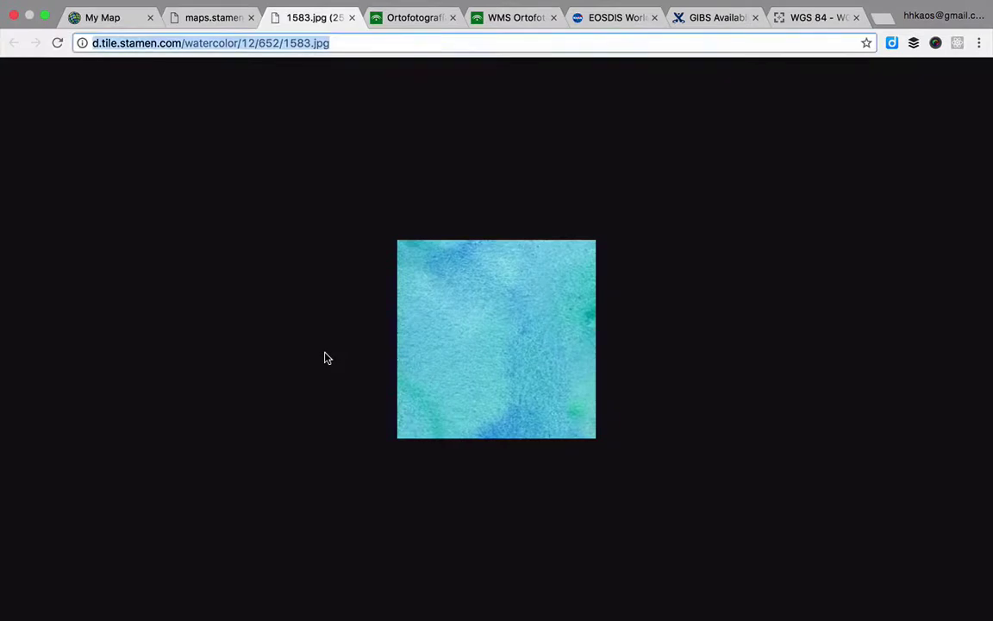
{"action": "key", "text": "super+w"}
{"action": "key", "text": "super+alt+Left"}
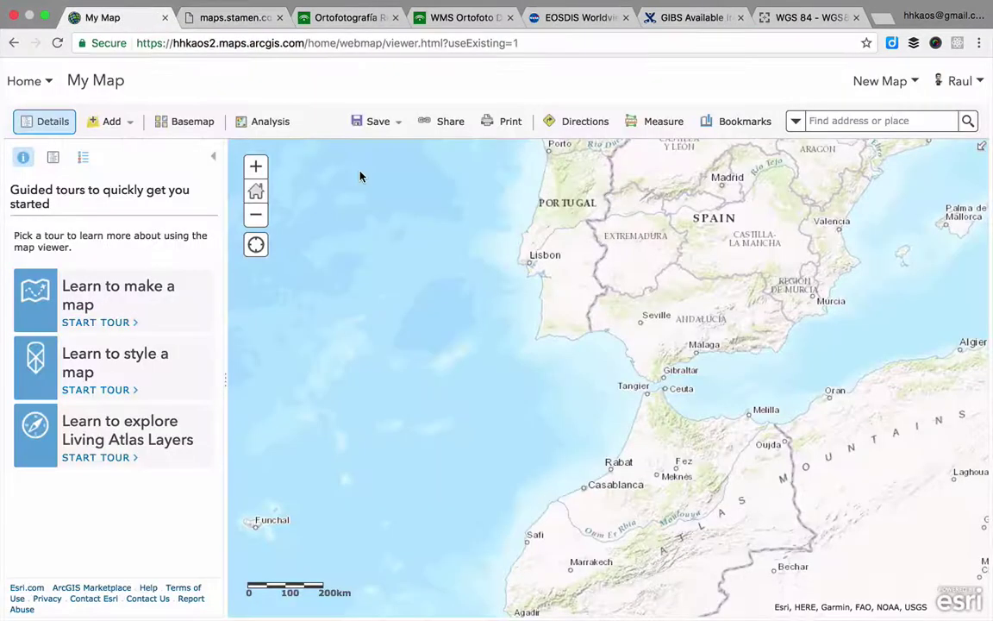
{"action": "left_click", "coordinate": [109, 127]}
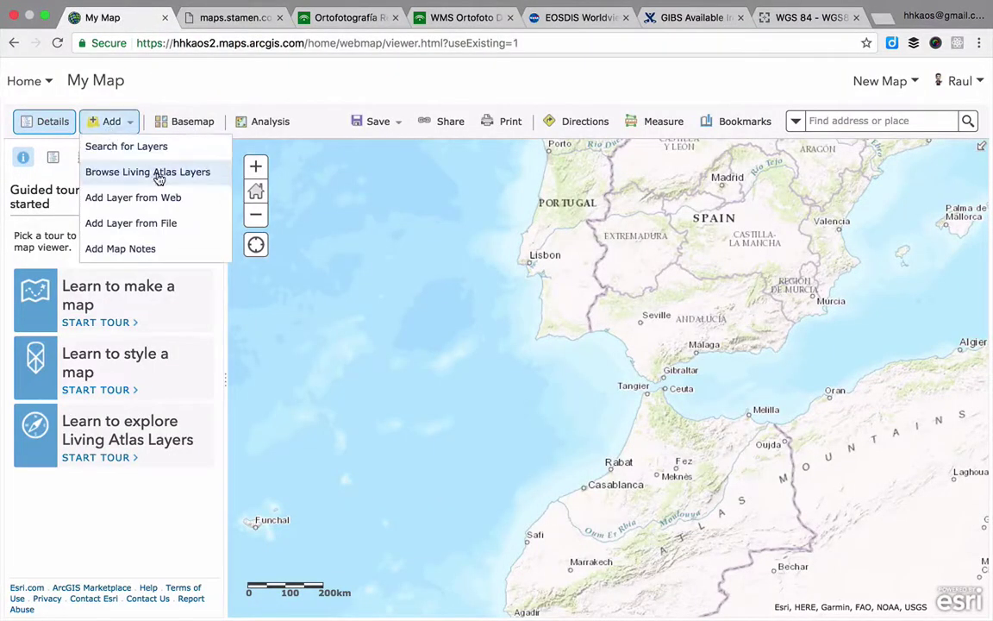
{"action": "left_click", "coordinate": [147, 197]}
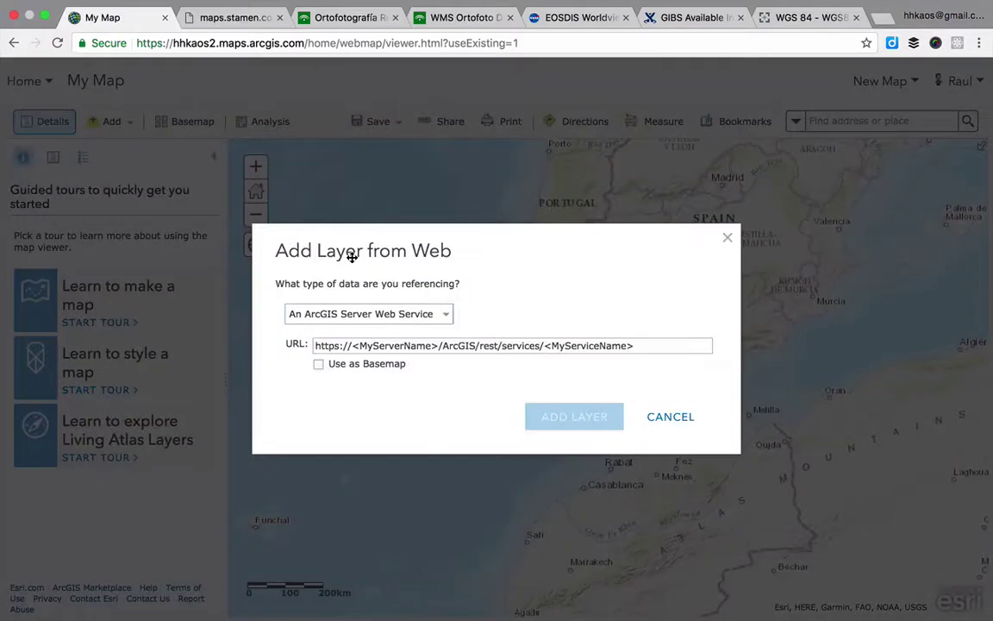
{"action": "left_click", "coordinate": [435, 316]}
{"action": "left_click", "coordinate": [384, 384]}
{"action": "left_click", "coordinate": [389, 316]}
{"action": "type", "text": "http://d.tile.stamen.com/watercolor/12/652/1583.jpg"}
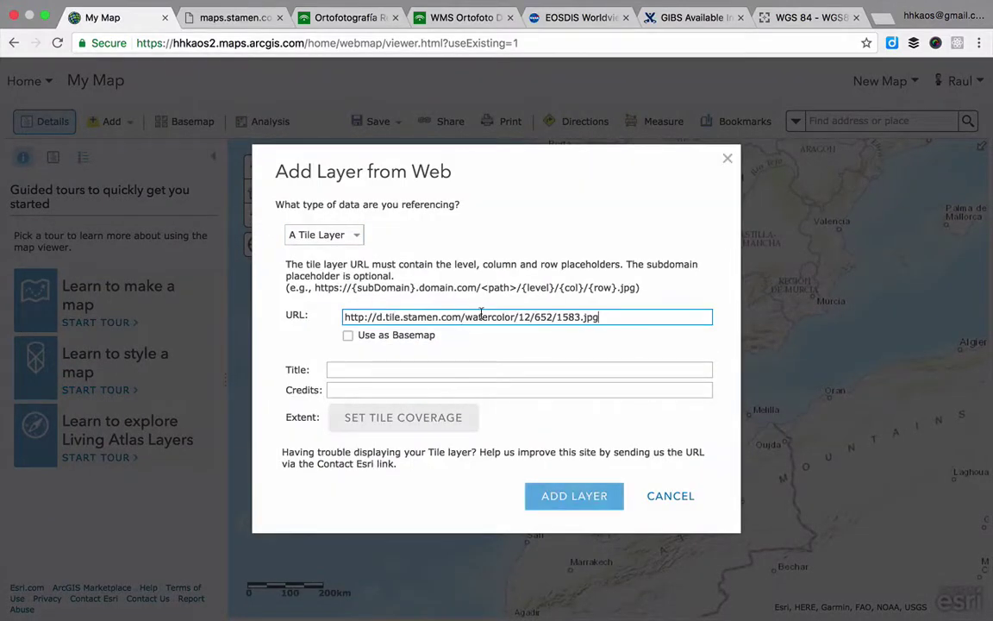
Step: Replace 12, 652 and 1583 in the tile URL with the placeholders {level}, {col} and {row}
{"action": "type", "text": "{level}"}
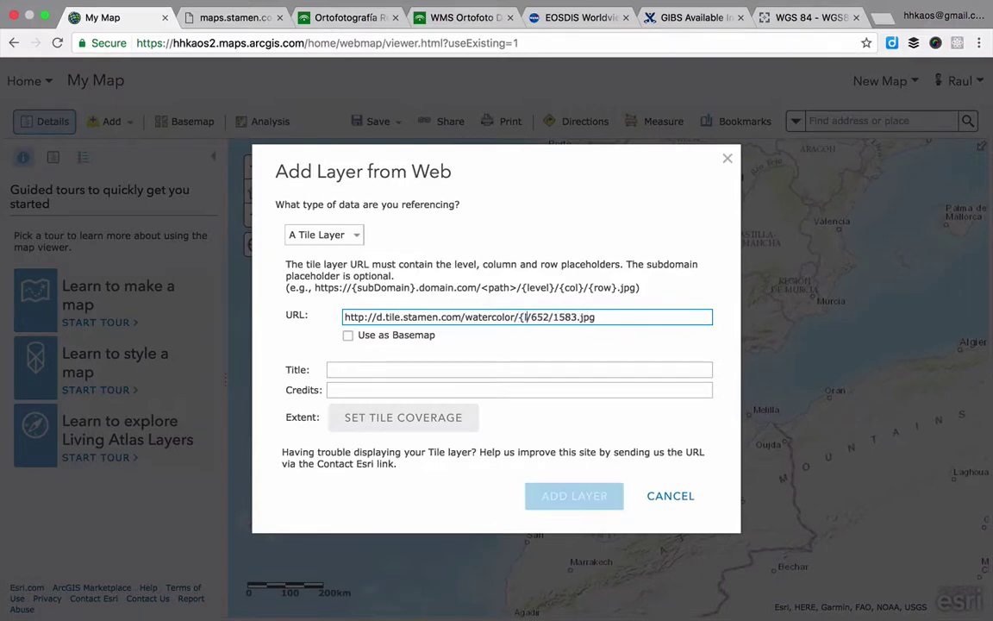
{"action": "double_click", "coordinate": [562, 316]}
{"action": "type", "text": "{col}"}
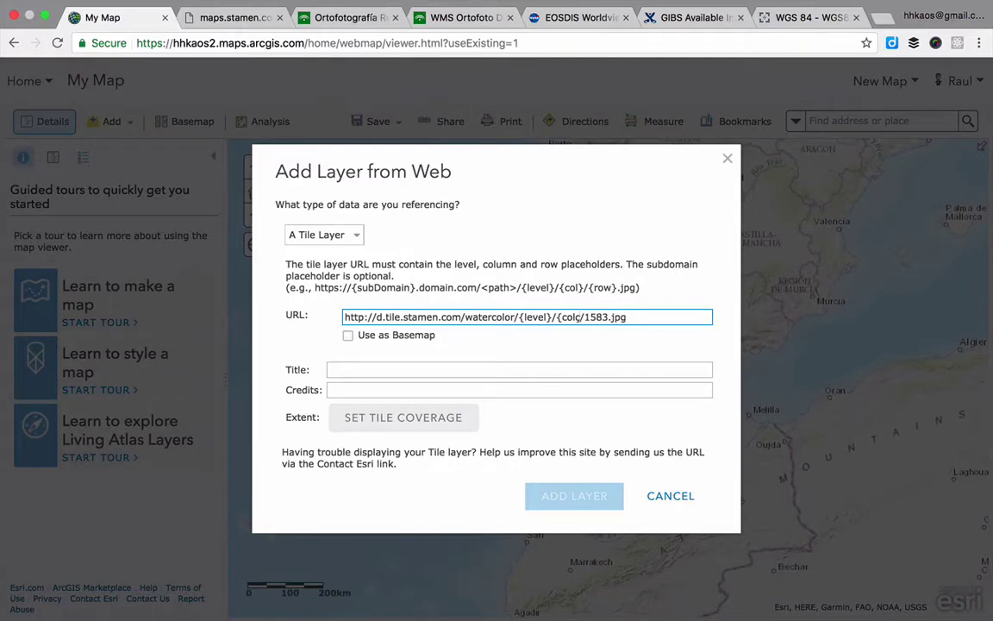
{"action": "double_click", "coordinate": [598, 317]}
{"action": "type", "text": "{c"}
{"action": "type", "text": "ow}"}
{"action": "key", "text": "ctrl+a"}
Step: Title the tile layer Stamen and add it to the map
{"action": "left_click", "coordinate": [397, 369]}
{"action": "type", "text": "Stamen"}
{"action": "key", "text": "Tab"}
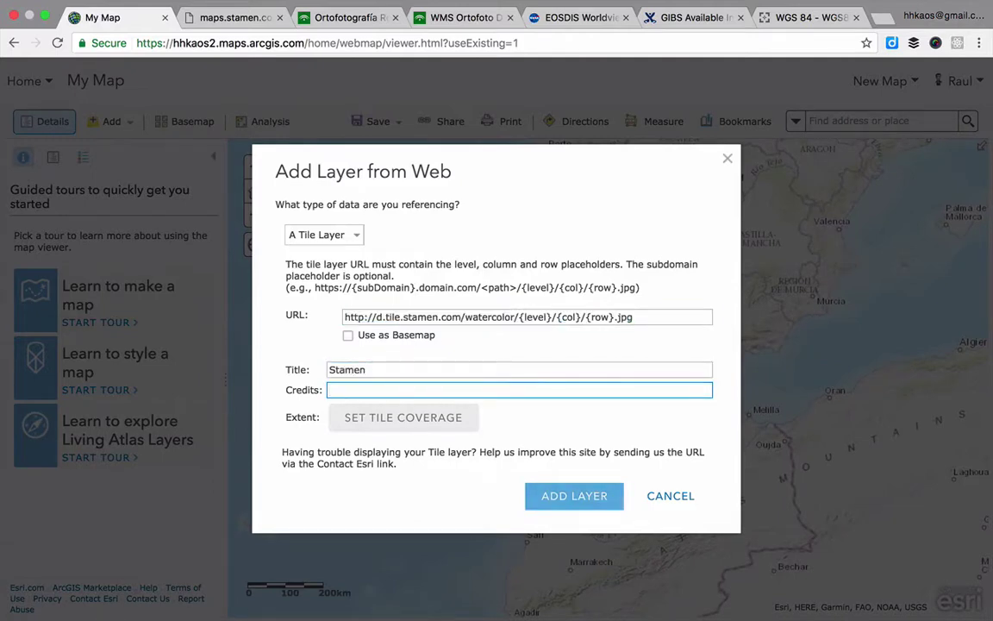
{"action": "left_click", "coordinate": [590, 504]}
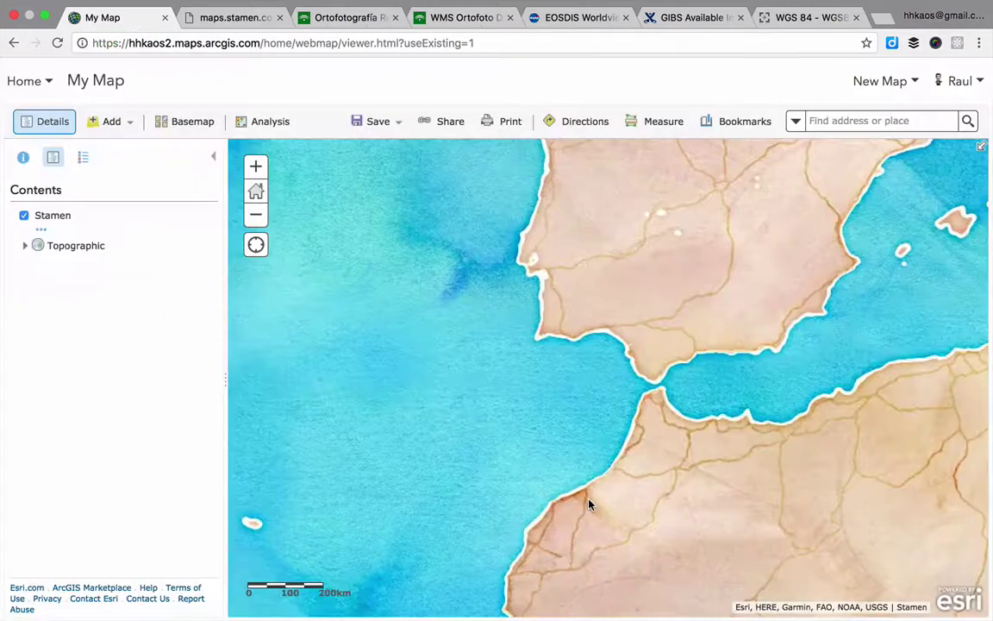
Step: Move the Stamen layer into the basemap and remove the original Topographic layer from it
{"action": "left_click_drag", "start_coordinate": [676, 277], "coordinate": [525, 343]}
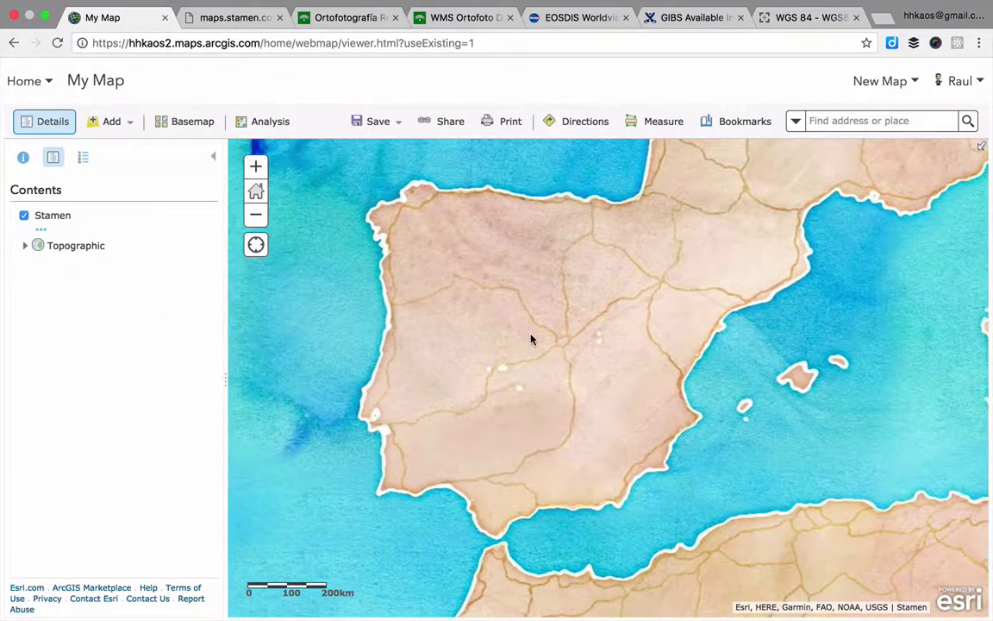
{"action": "left_click", "coordinate": [255, 215]}
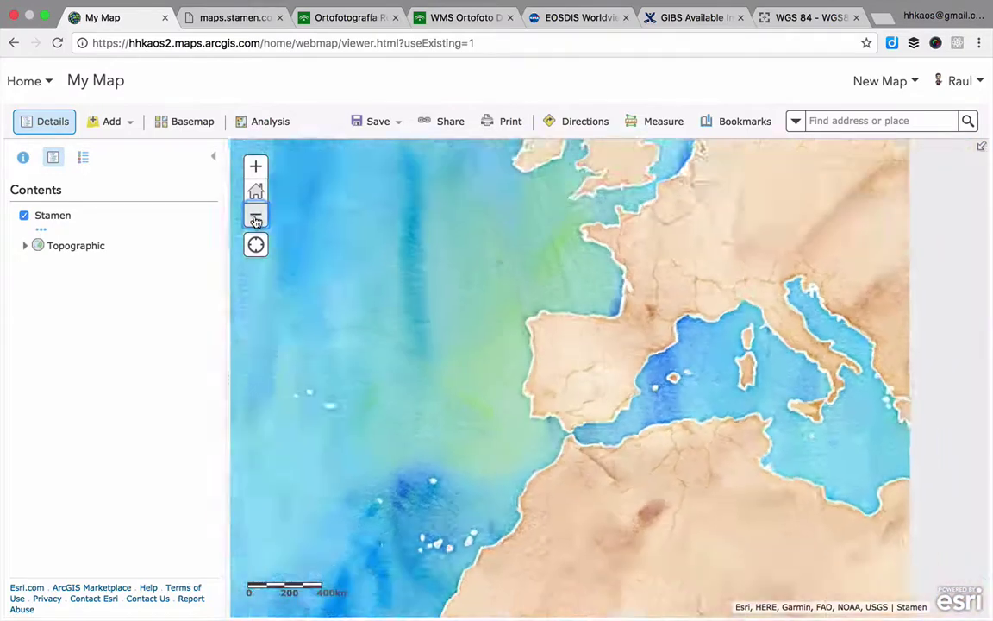
{"action": "left_click", "coordinate": [255, 215]}
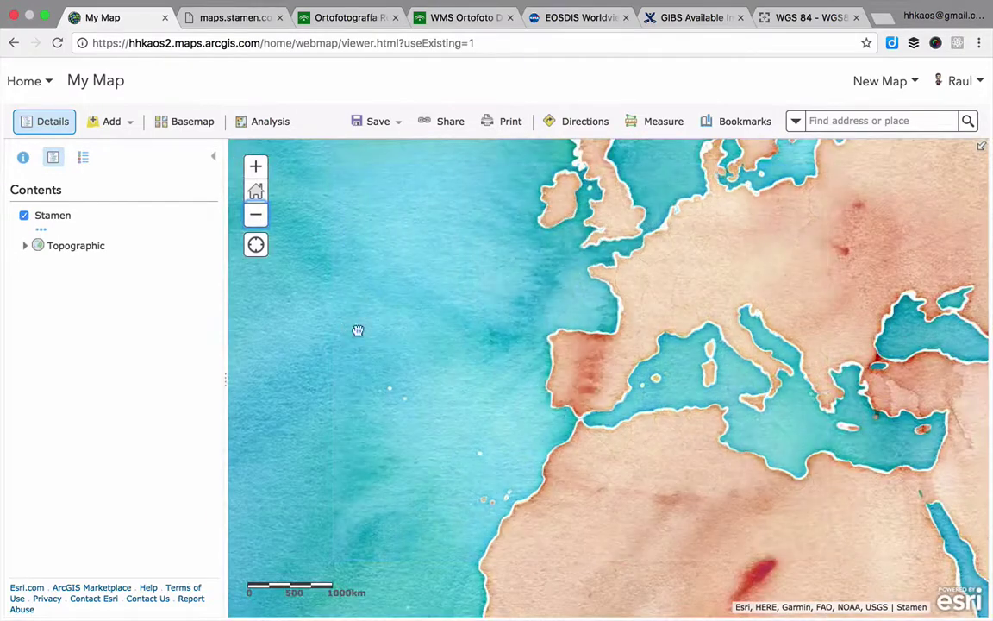
{"action": "left_click_drag", "start_coordinate": [344, 329], "coordinate": [528, 320]}
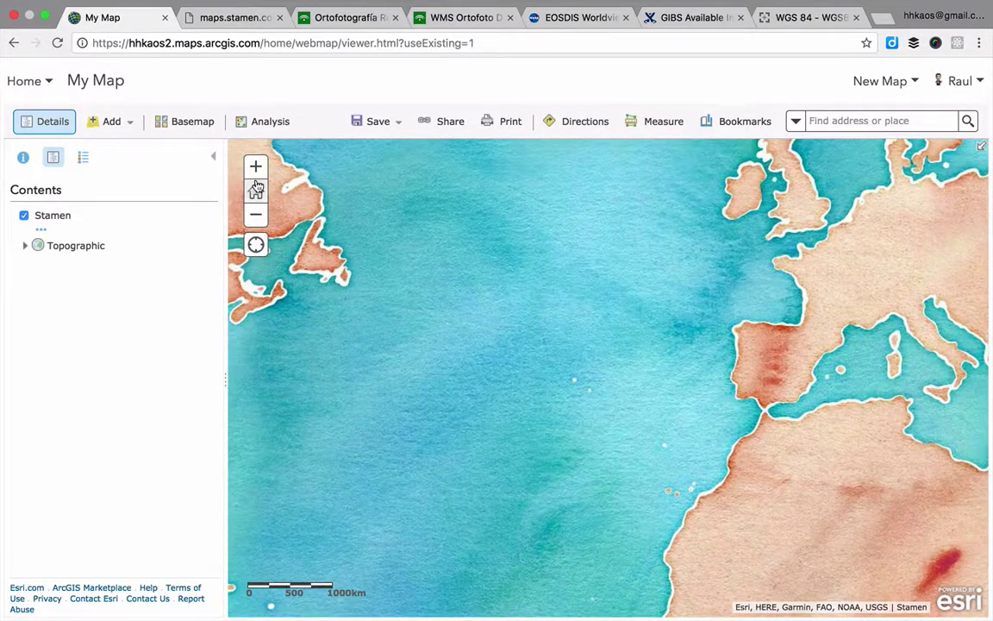
{"action": "left_click", "coordinate": [260, 217]}
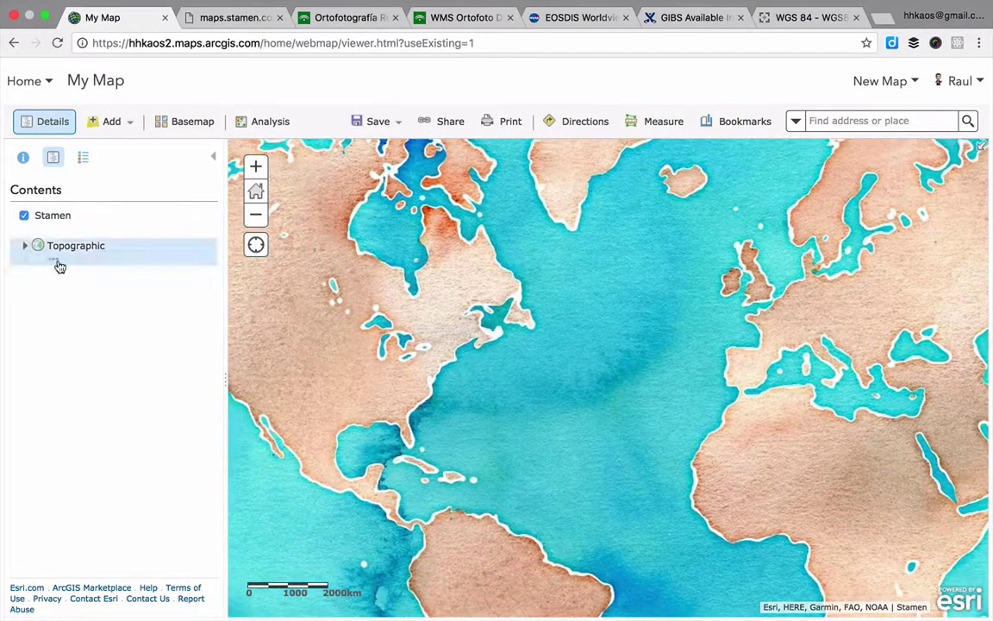
{"action": "left_click", "coordinate": [34, 234]}
{"action": "left_click", "coordinate": [39, 231]}
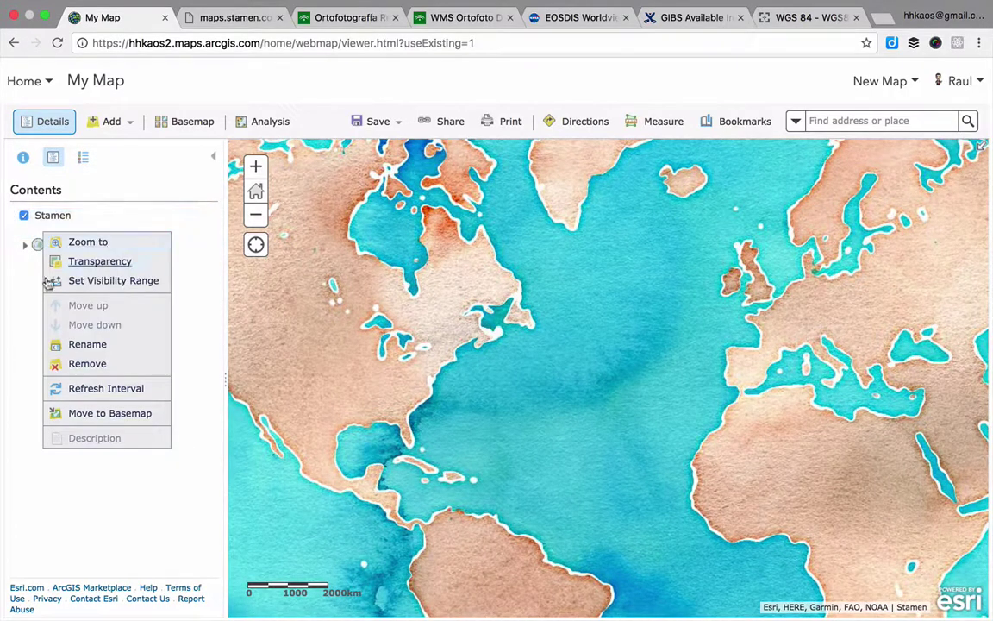
{"action": "left_click", "coordinate": [71, 413]}
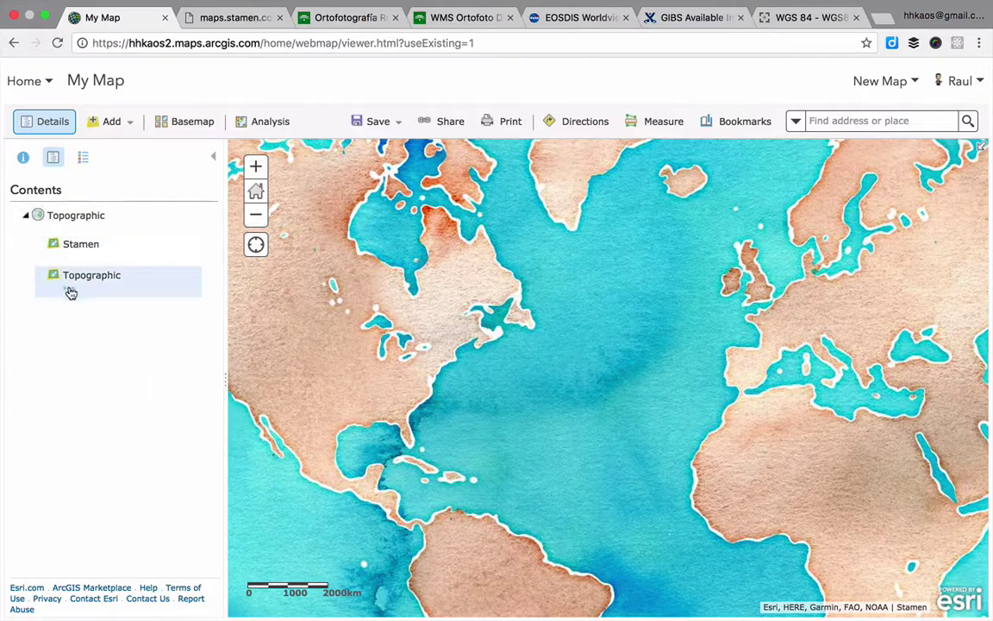
{"action": "left_click", "coordinate": [69, 290]}
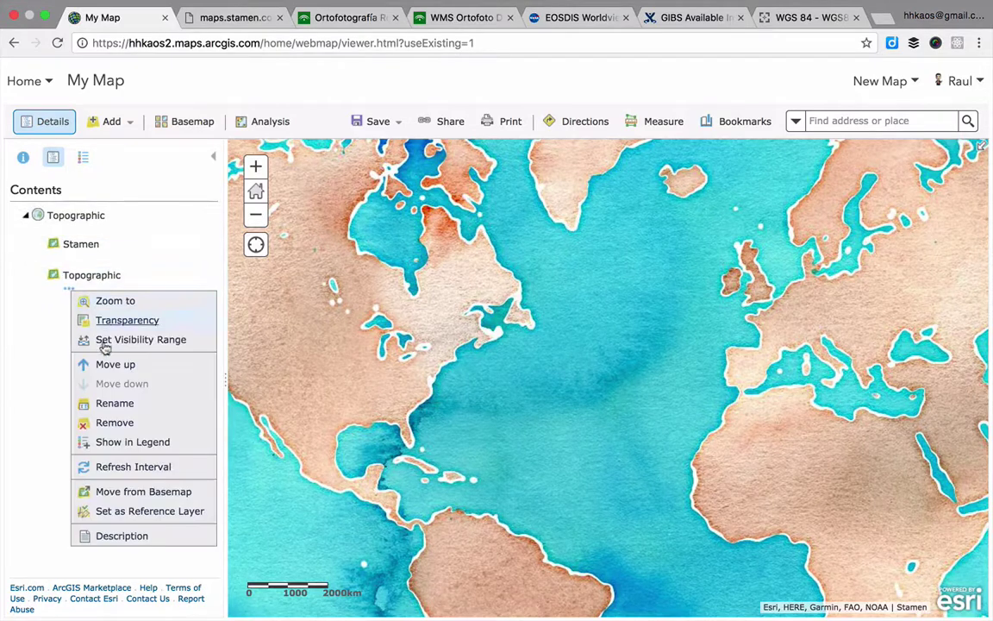
{"action": "left_click", "coordinate": [112, 423]}
Step: Examine the Stamen basemap across North America and southern California at several zoom levels
{"action": "scroll", "coordinate": [356, 330], "scroll_direction": "up", "scroll_amount": 1}
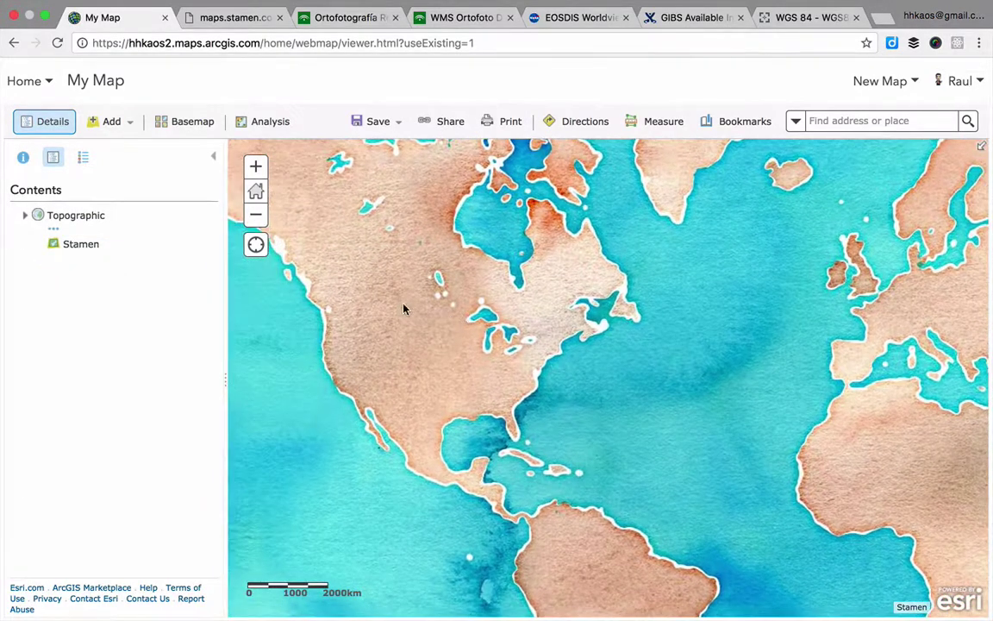
{"action": "scroll", "coordinate": [535, 362], "scroll_direction": "up", "scroll_amount": 3}
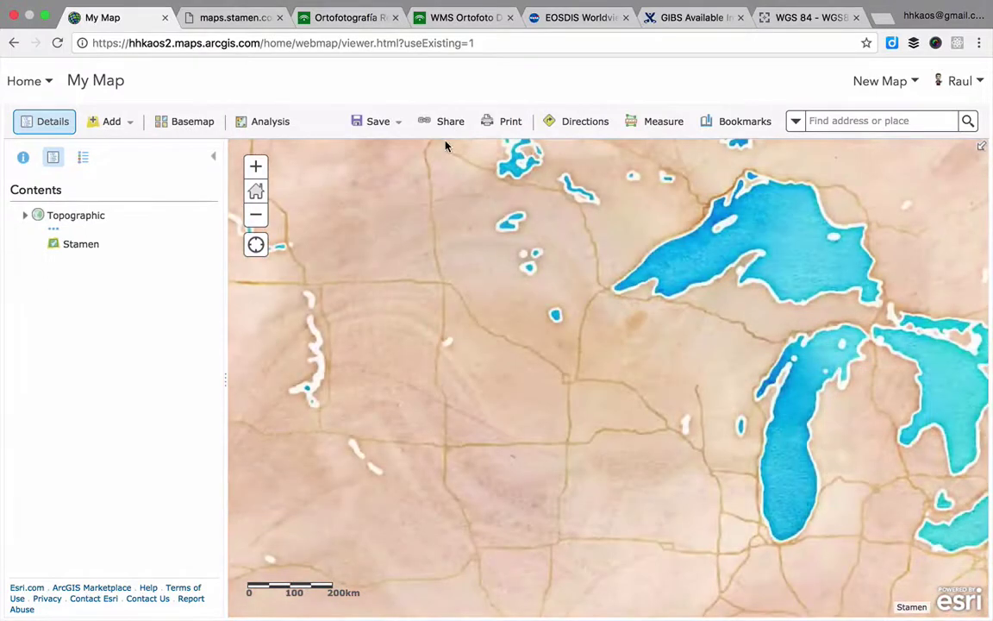
{"action": "left_click", "coordinate": [252, 217]}
{"action": "left_click", "coordinate": [254, 216]}
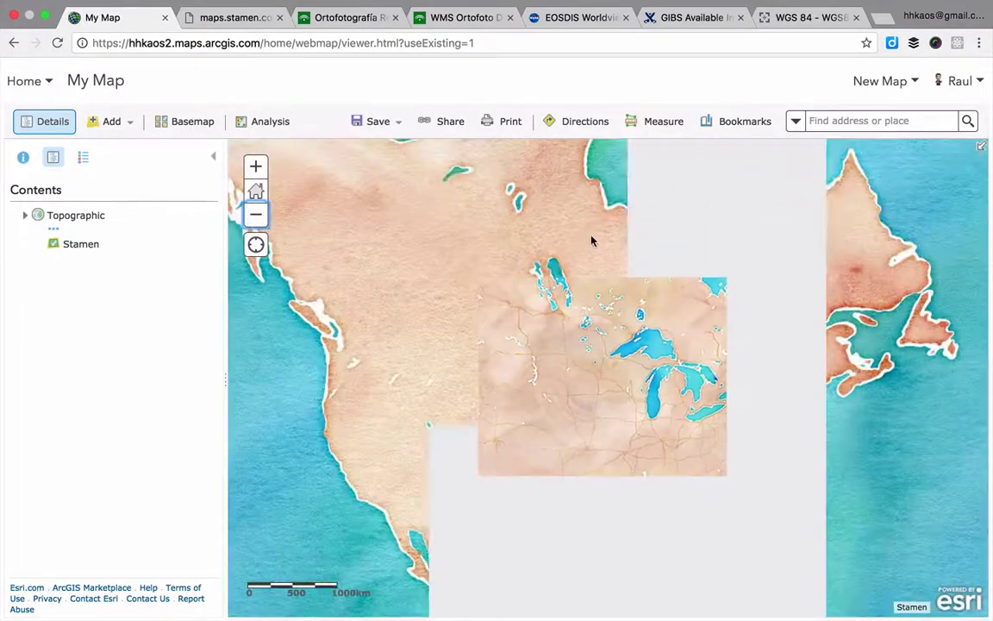
{"action": "left_click_drag", "start_coordinate": [463, 344], "coordinate": [589, 228]}
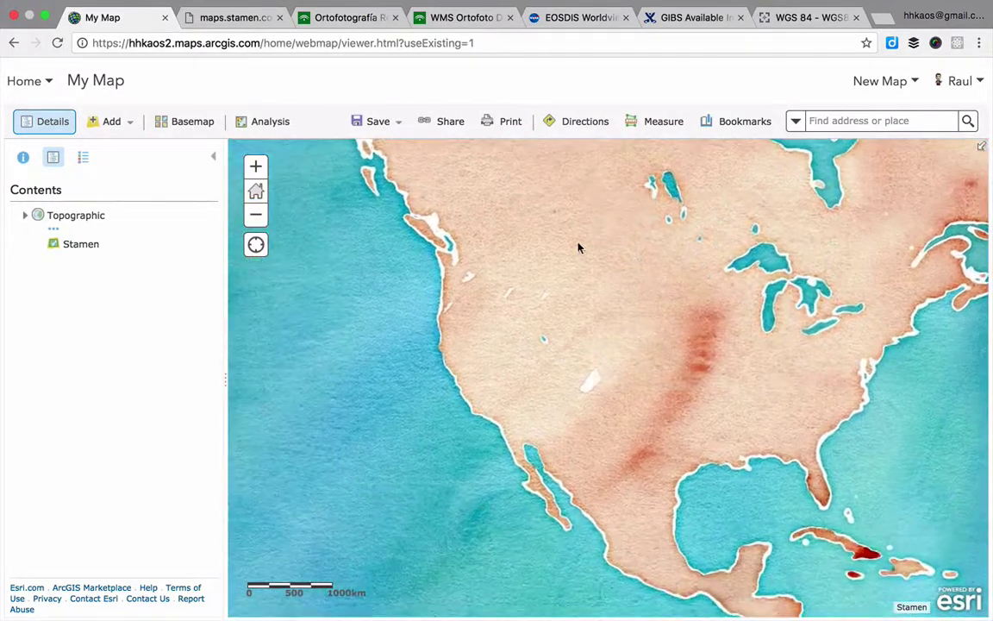
{"action": "scroll", "coordinate": [440, 375], "scroll_direction": "up", "scroll_amount": 2}
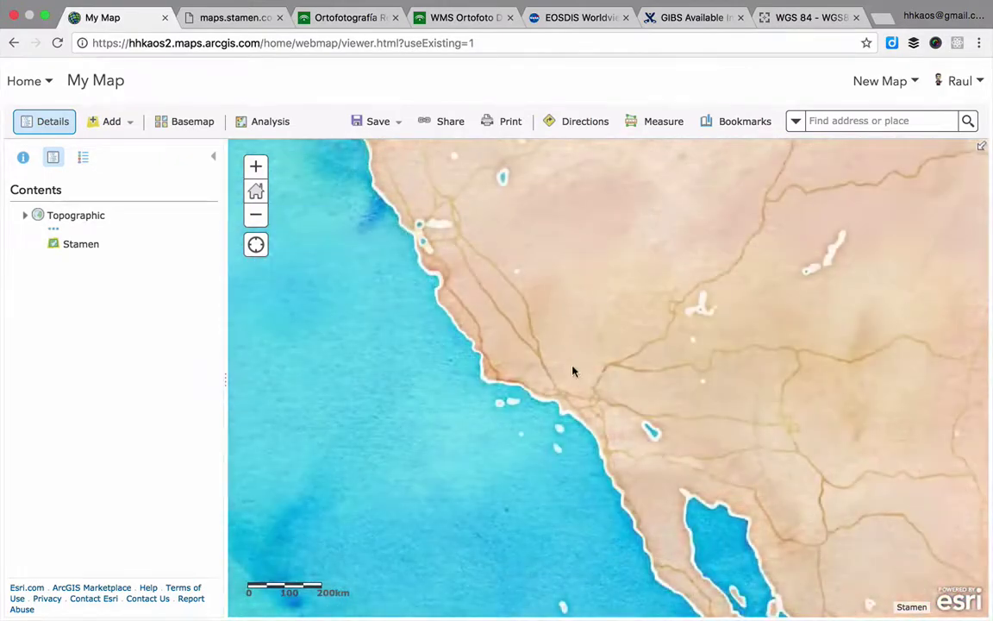
{"action": "left_click_drag", "start_coordinate": [572, 362], "coordinate": [513, 359]}
{"action": "left_click_drag", "start_coordinate": [409, 329], "coordinate": [610, 455]}
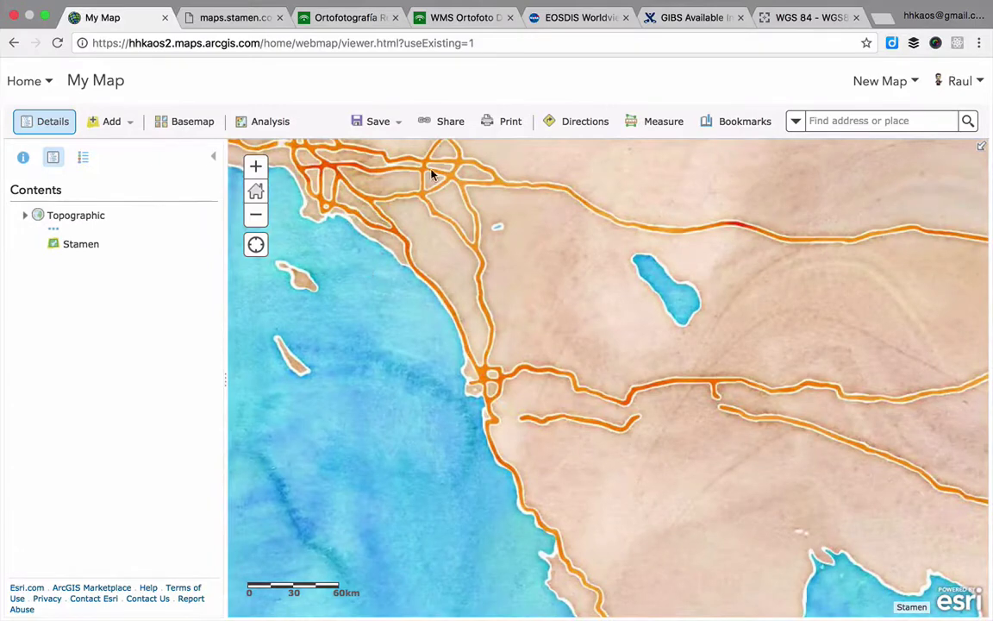
Step: Close the Stamen page and open the REDIAM page for WMS Ortofoto Digital Pancromática de Andalucía 1956-57
{"action": "left_click", "coordinate": [231, 17]}
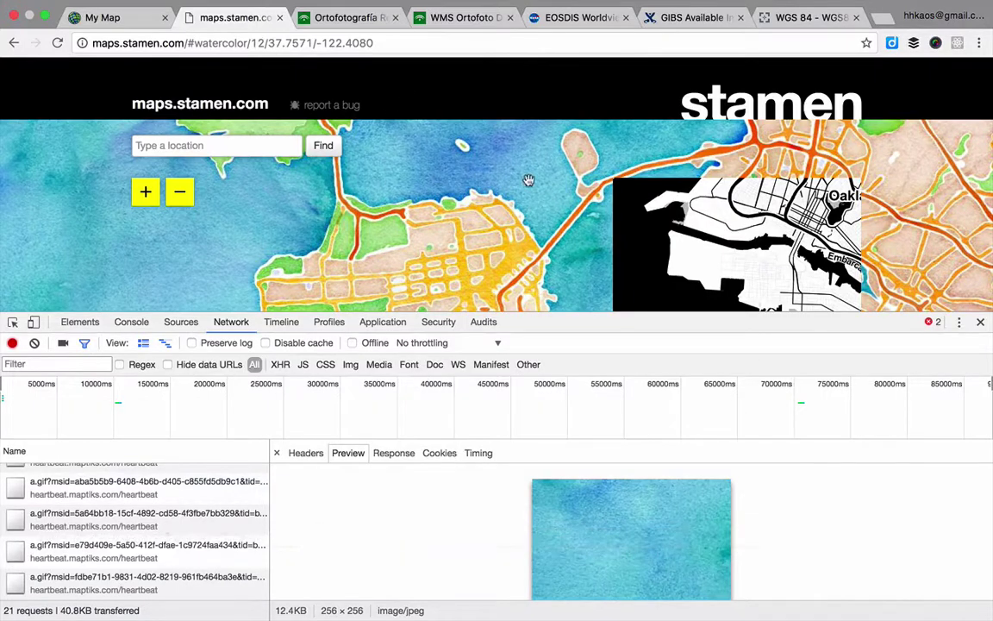
{"action": "key", "text": "super+w"}
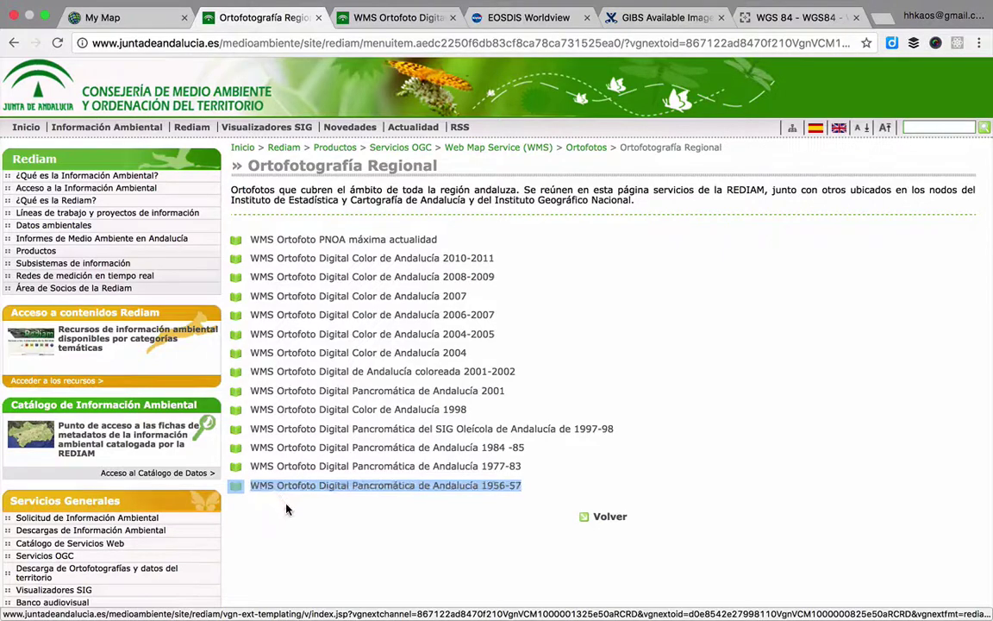
{"action": "left_click", "coordinate": [513, 493]}
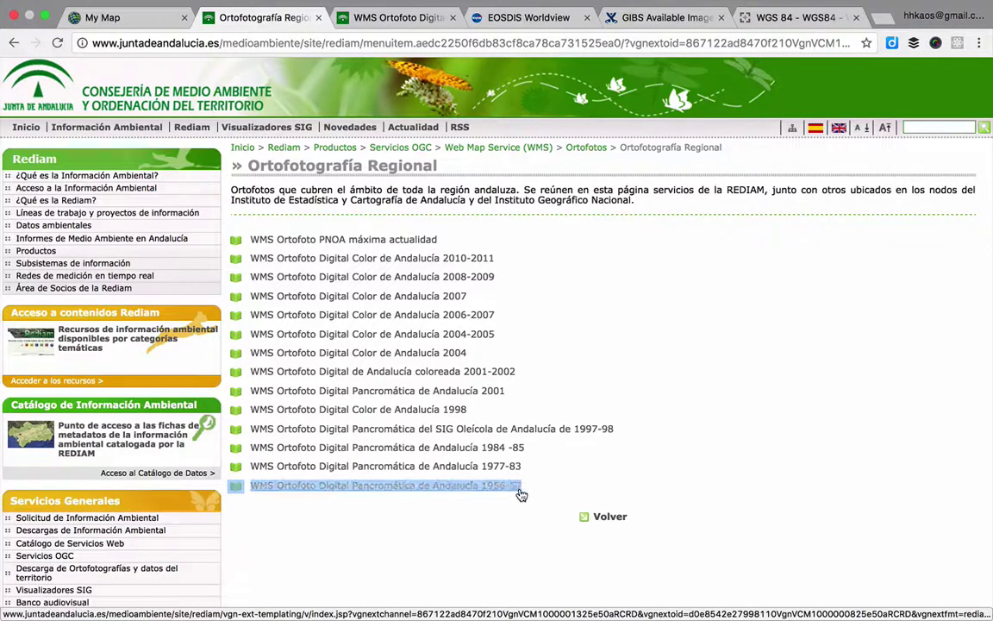
{"action": "triple_click", "coordinate": [526, 488]}
{"action": "left_click", "coordinate": [533, 489]}
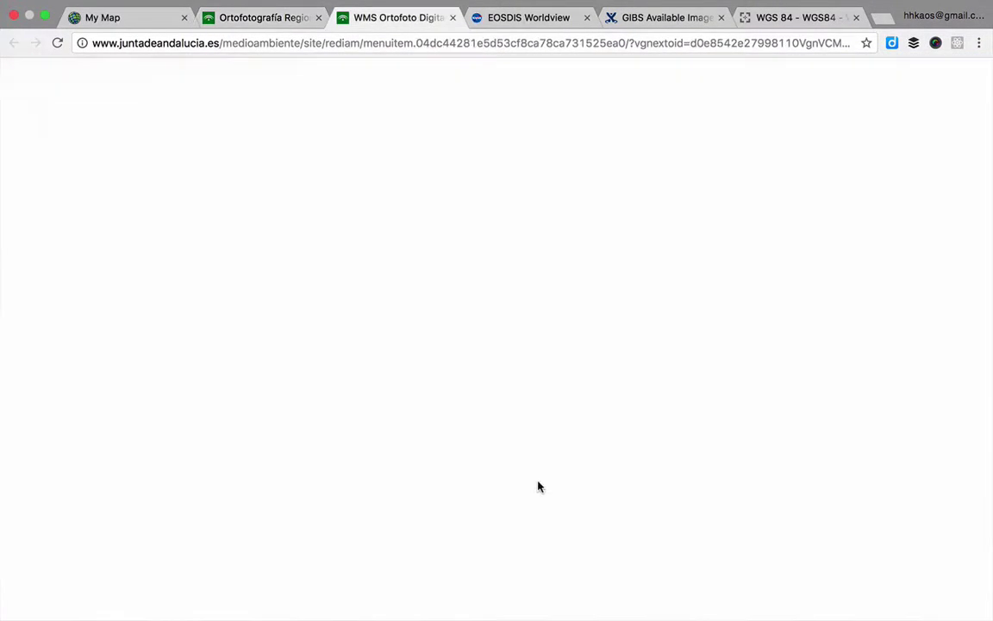
Step: Look over the 1956-57 orthophoto preview map and copy the WMS service's access URL
{"action": "scroll", "coordinate": [524, 413], "scroll_direction": "down", "scroll_amount": 2}
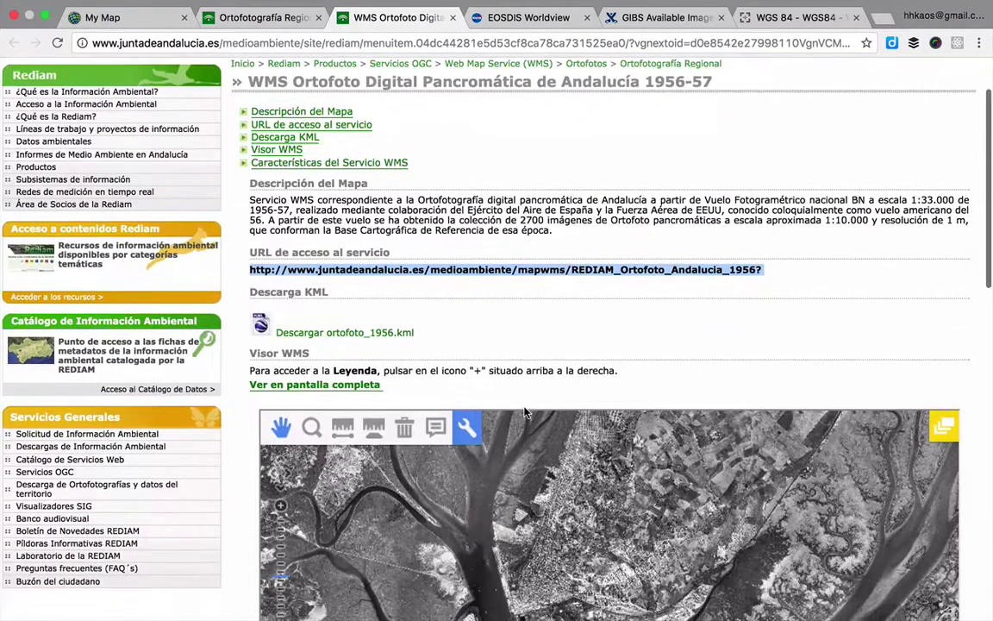
{"action": "scroll", "coordinate": [207, 491], "scroll_direction": "down", "scroll_amount": 4}
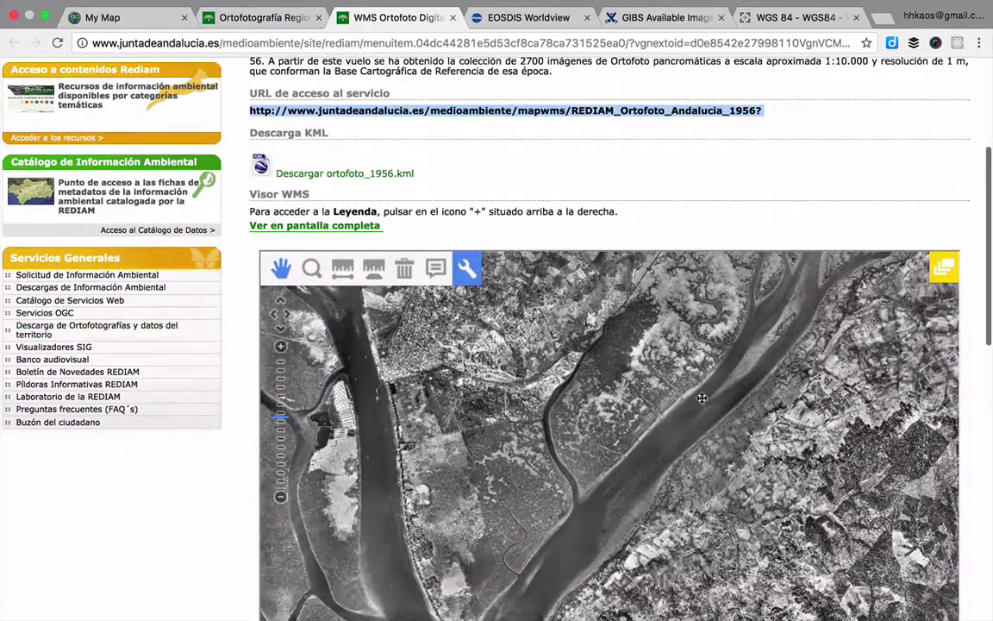
{"action": "left_click_drag", "start_coordinate": [702, 398], "coordinate": [802, 317]}
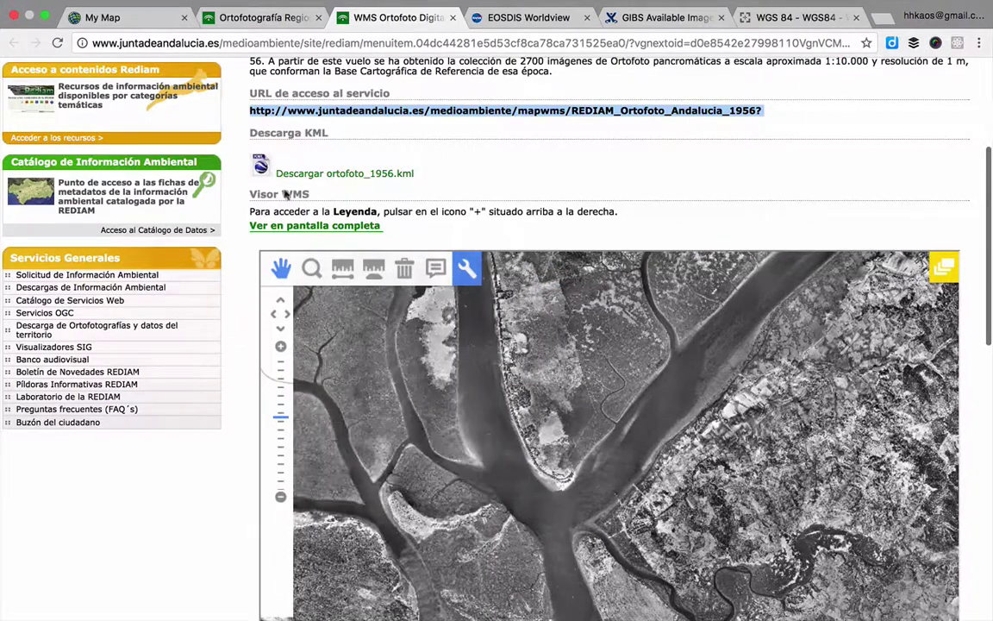
{"action": "scroll", "coordinate": [239, 263], "scroll_direction": "up", "scroll_amount": 3}
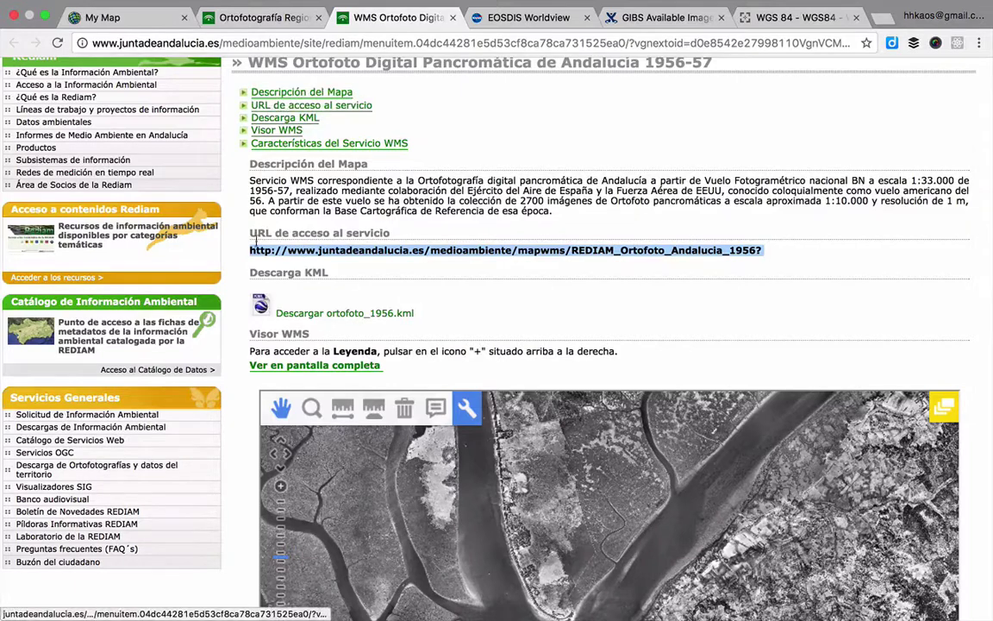
{"action": "scroll", "coordinate": [263, 256], "scroll_direction": "up", "scroll_amount": 3}
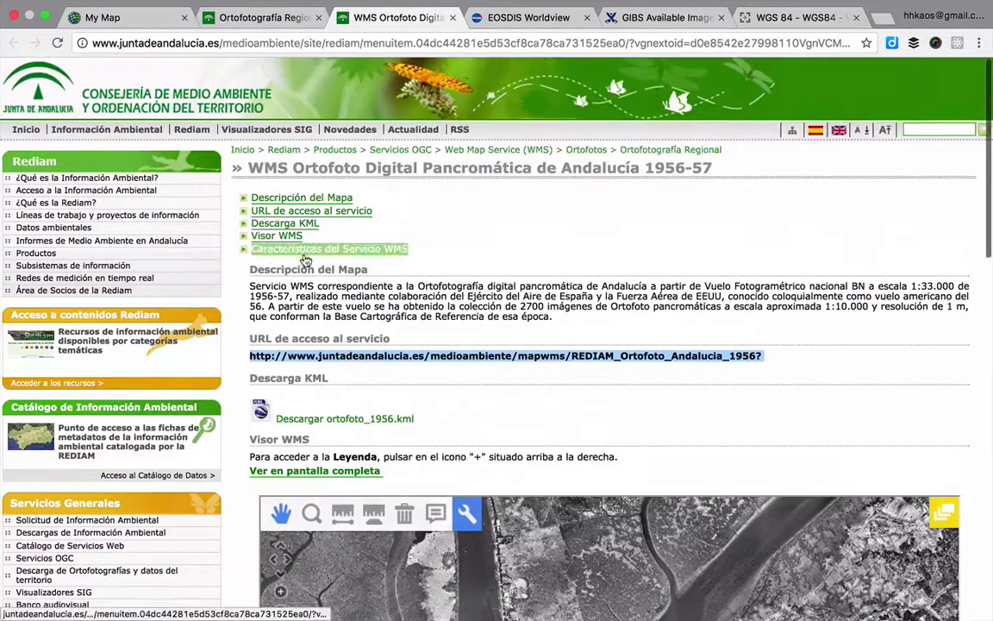
{"action": "triple_click", "coordinate": [309, 353]}
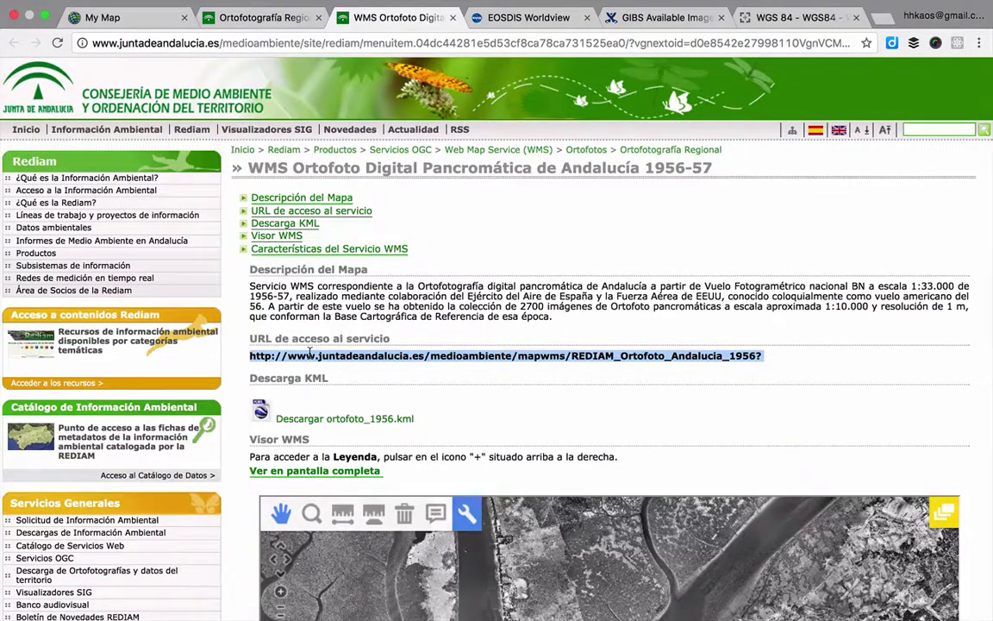
Step: Return to the web map and start adding another layer from the web, opening the choice of data types
{"action": "left_click", "coordinate": [149, 21]}
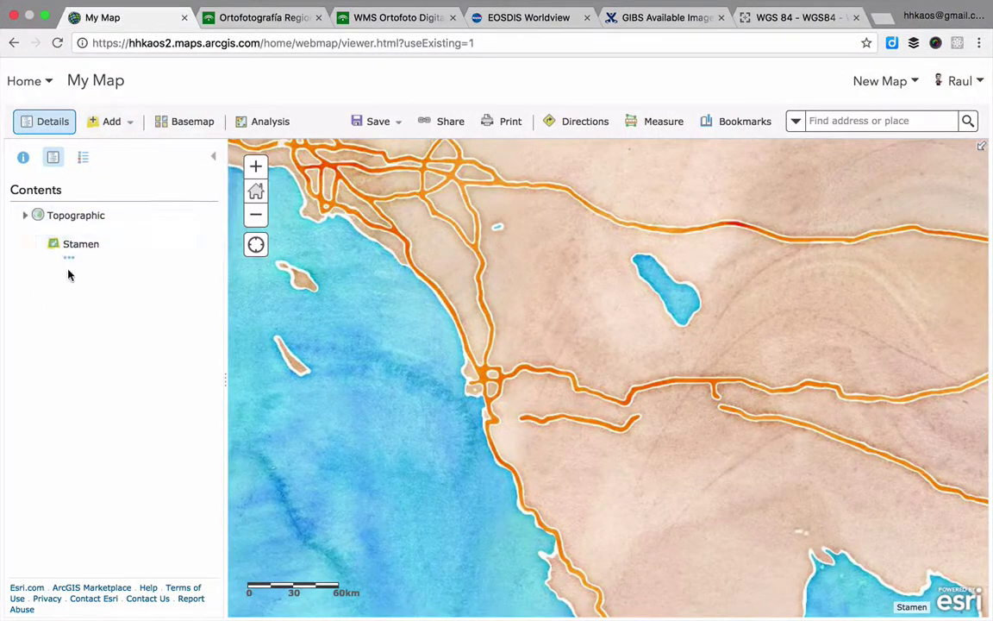
{"action": "left_click", "coordinate": [69, 259]}
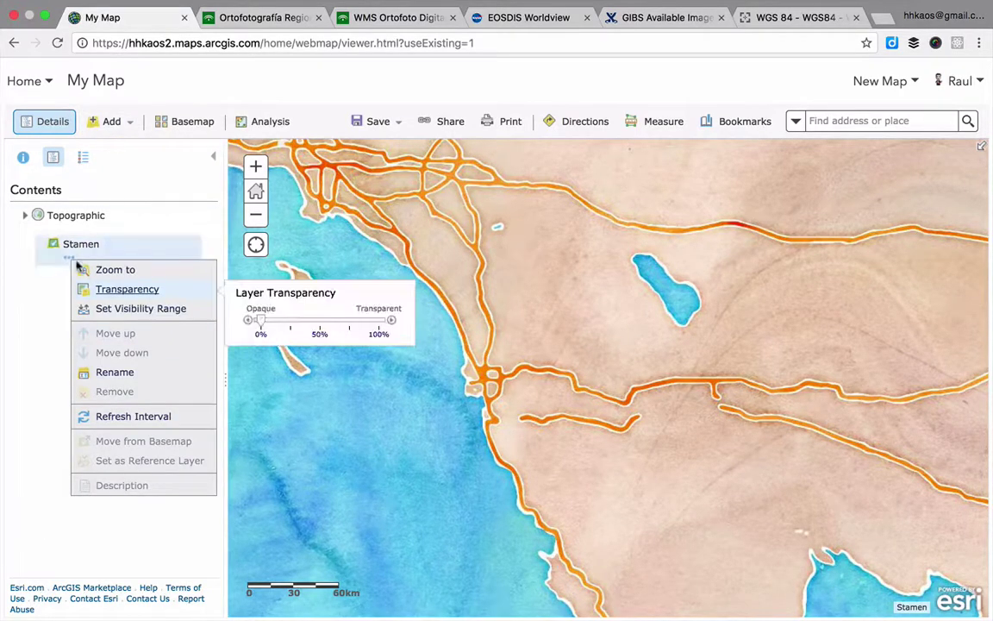
{"action": "mouse_move", "coordinate": [111, 124]}
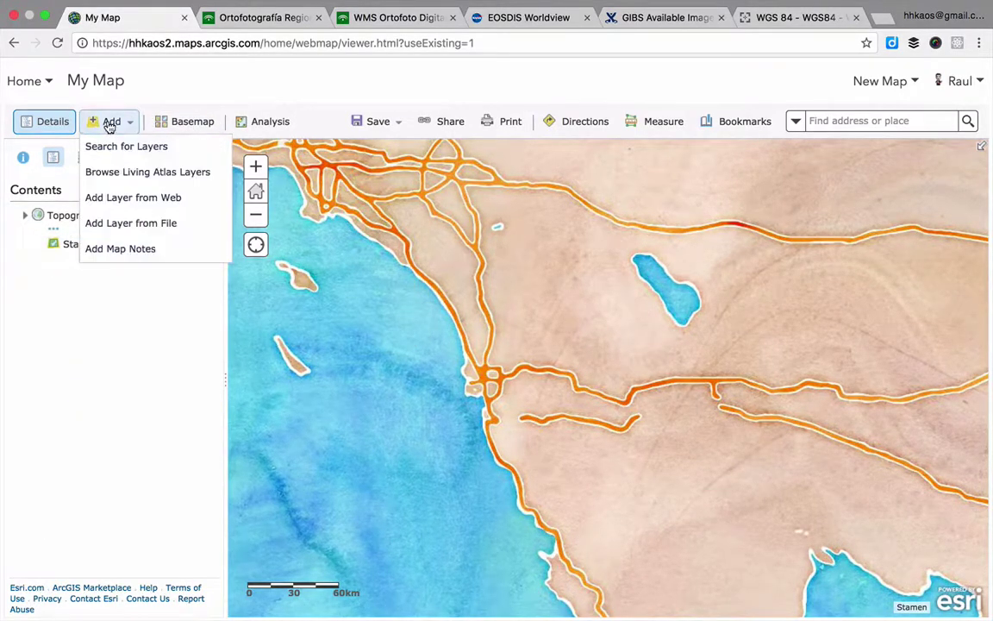
{"action": "left_click", "coordinate": [137, 198]}
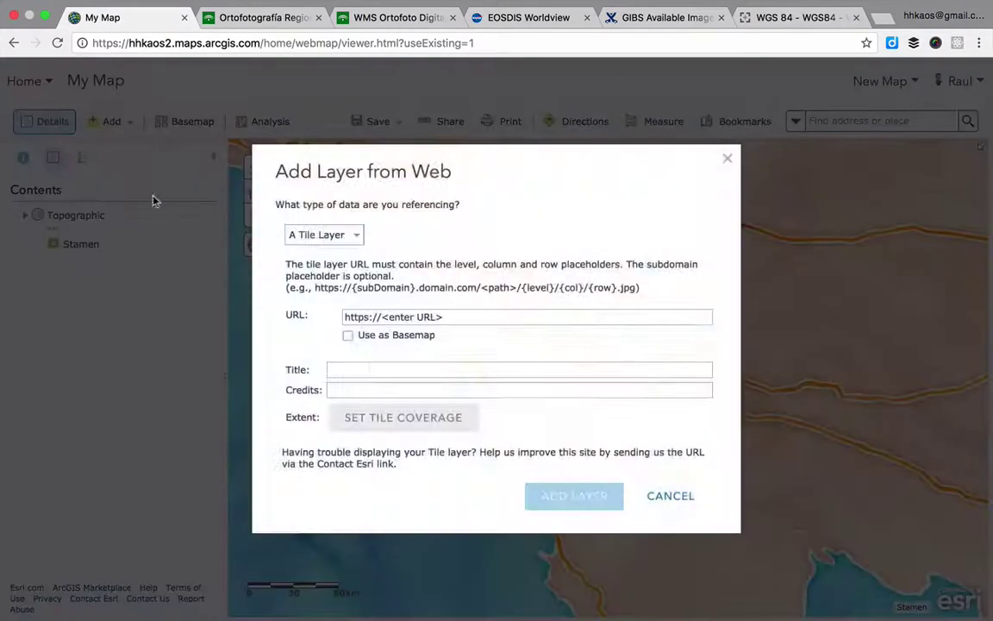
{"action": "left_click", "coordinate": [317, 236]}
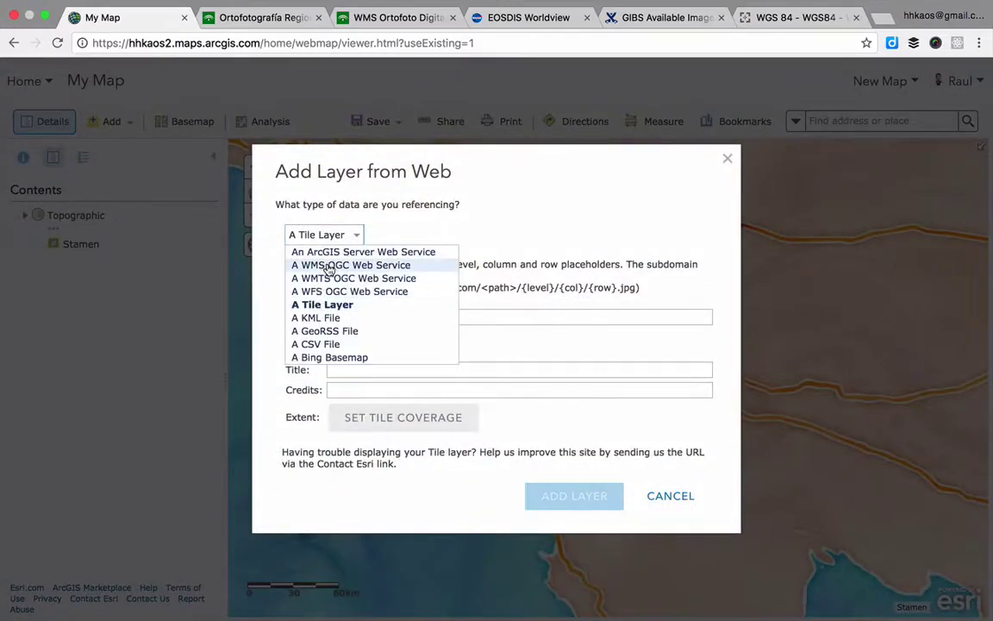